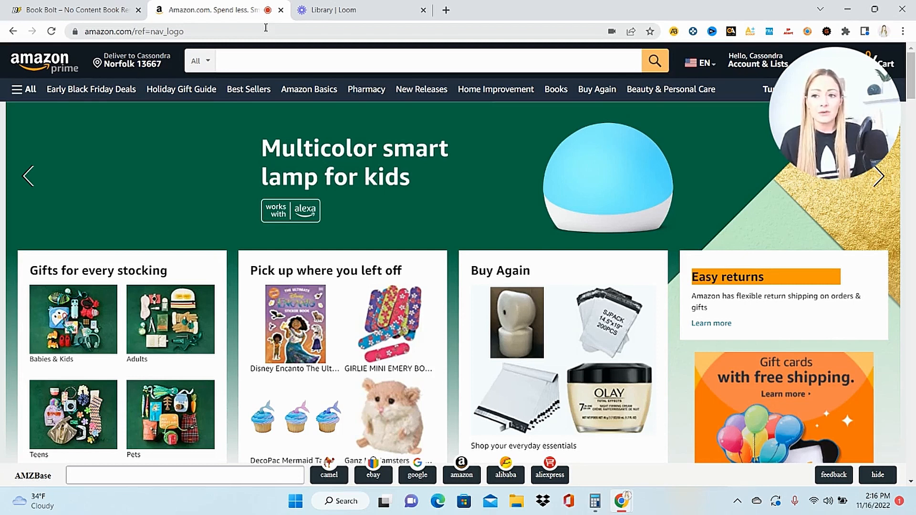
- Open Amazon's Books department and filter the listings to the Paperback format
left_click(20, 98)
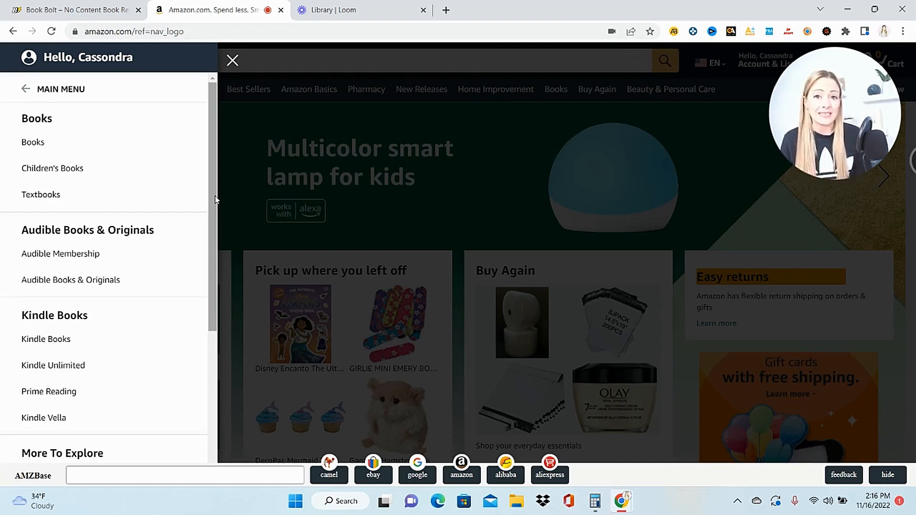
left_click(40, 150)
scroll(458, 253, "down", 3)
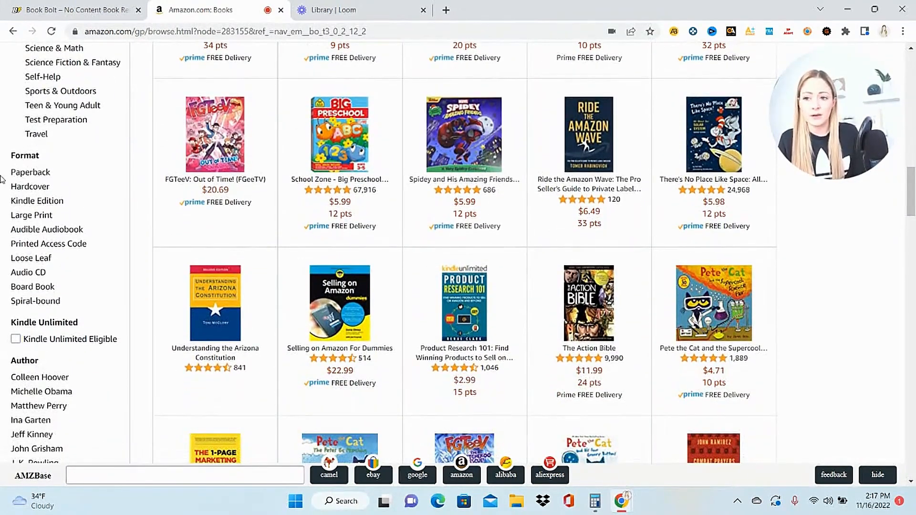
left_click(42, 175)
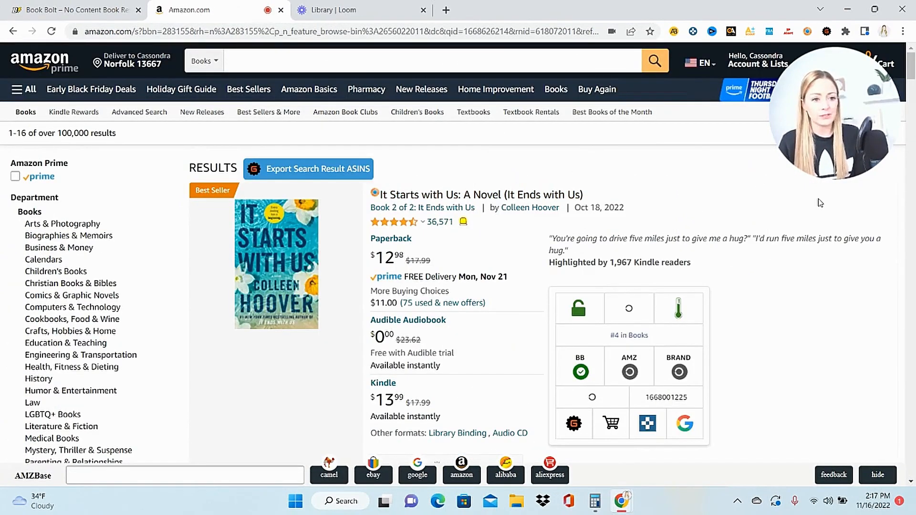
- Open the sample of the paperback "How To Draw 101 Cute Stuff For Kids" and look through its interior pages
left_click_drag(913, 64, 914, 409)
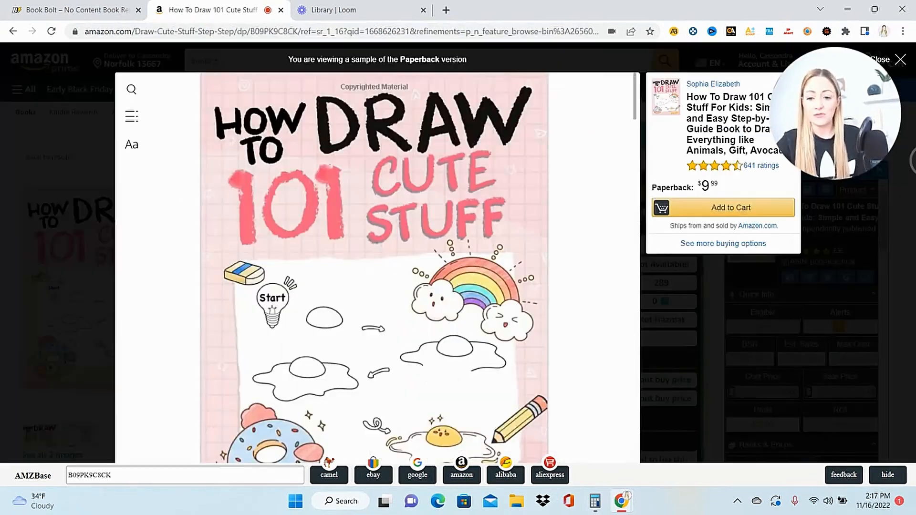
scroll(372, 267, "down", 10)
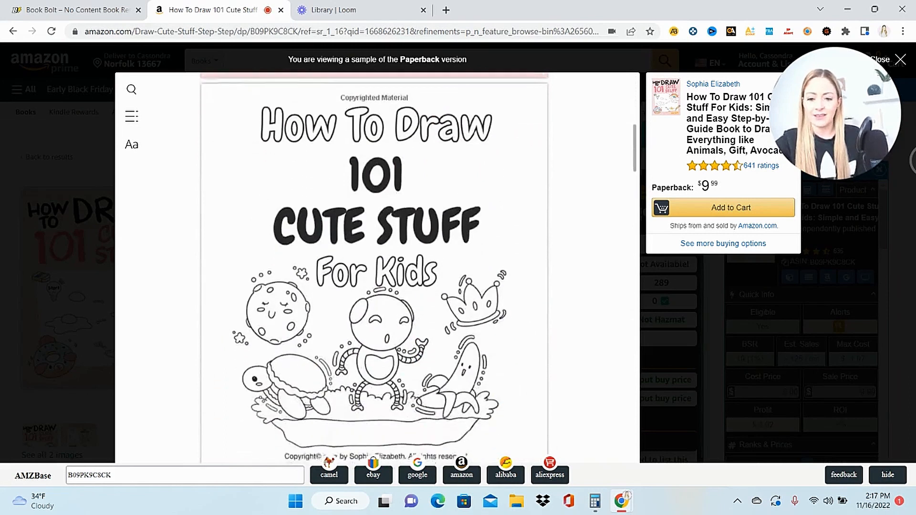
scroll(374, 267, "down", 10)
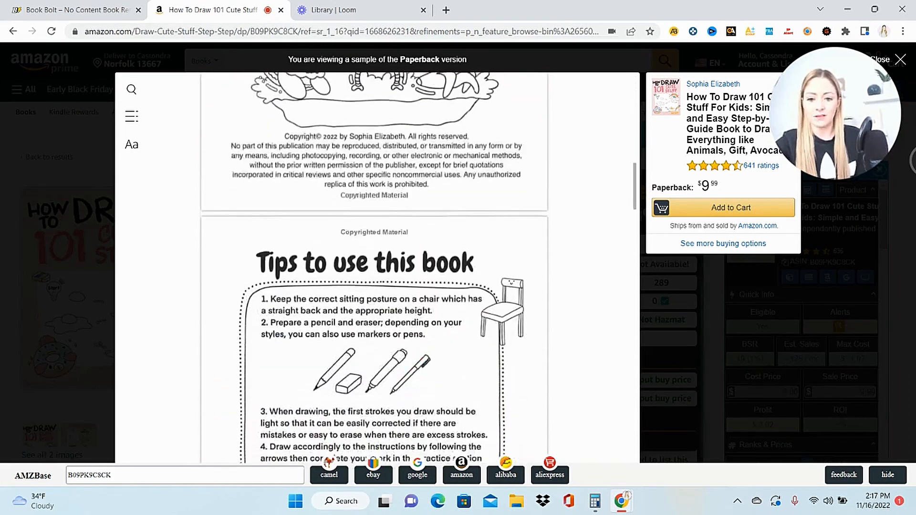
scroll(375, 267, "down", 10)
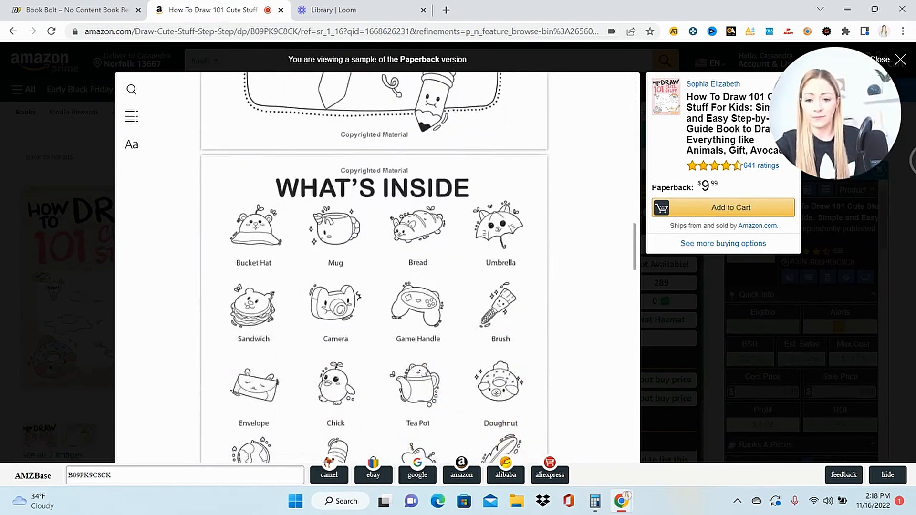
scroll(375, 267, "down", 5)
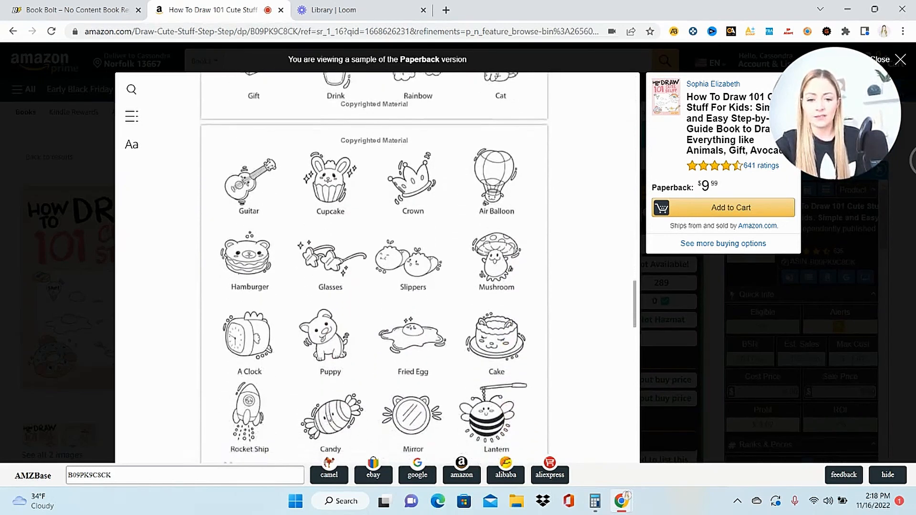
scroll(375, 268, "down", 5)
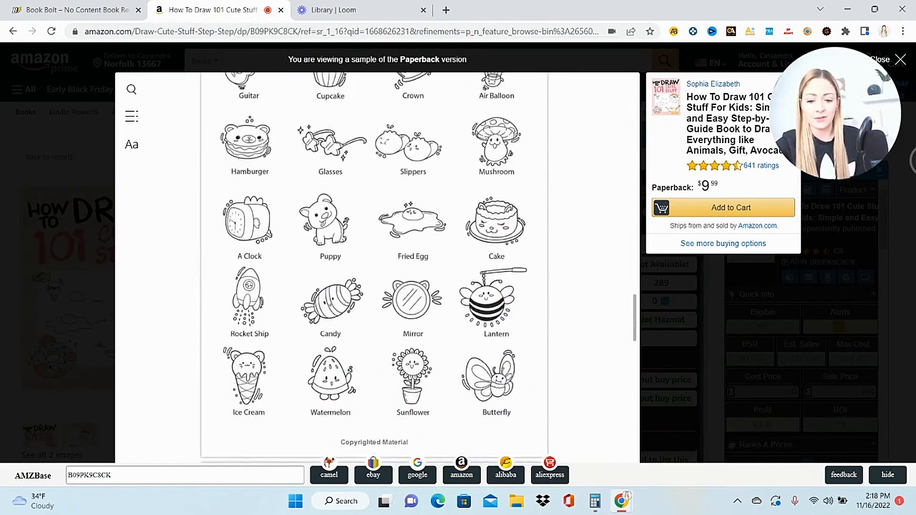
scroll(374, 267, "down", 3)
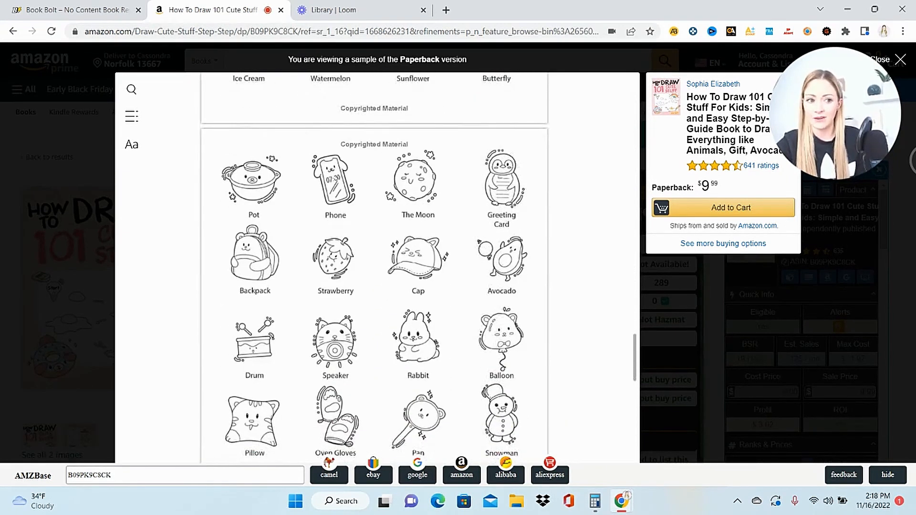
- Return to the paperback results and examine the details and sample pages of "My First Learn-to-Write Workbook" on page 2
key("alt+Left")
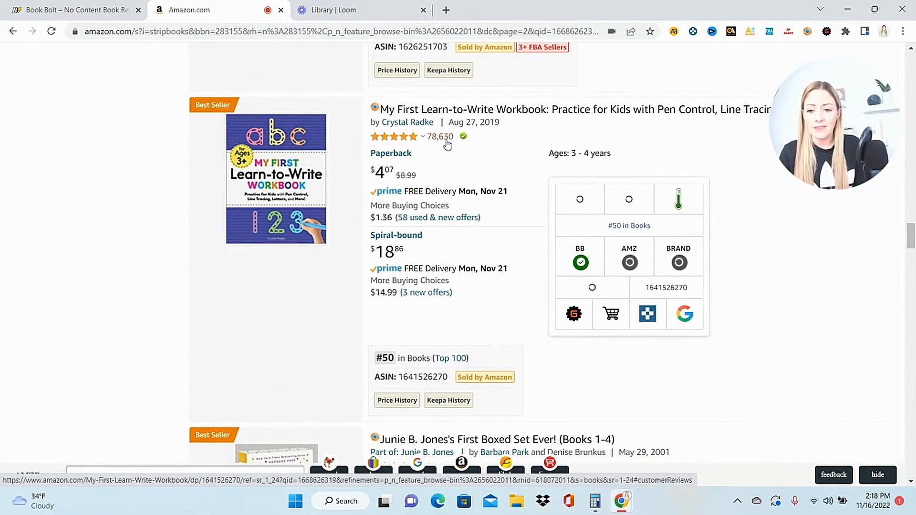
mouse_move(290, 187)
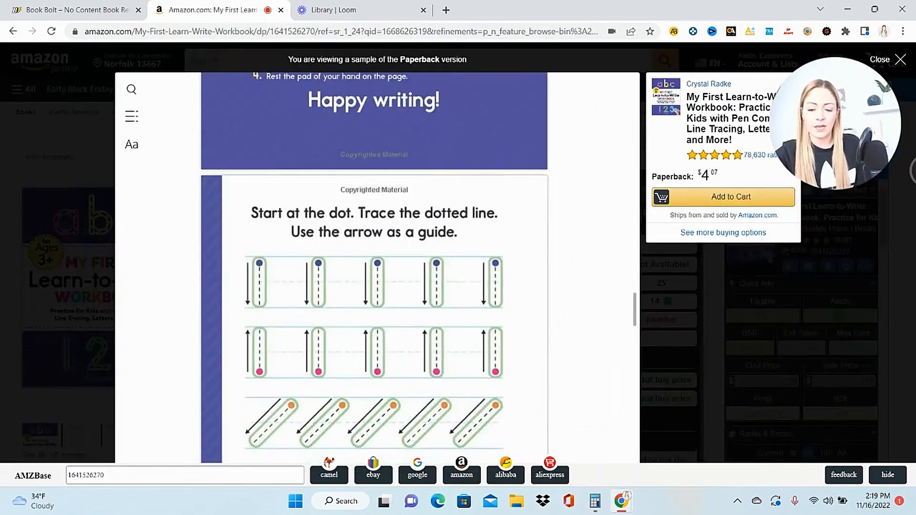
scroll(374, 268, "down", 3)
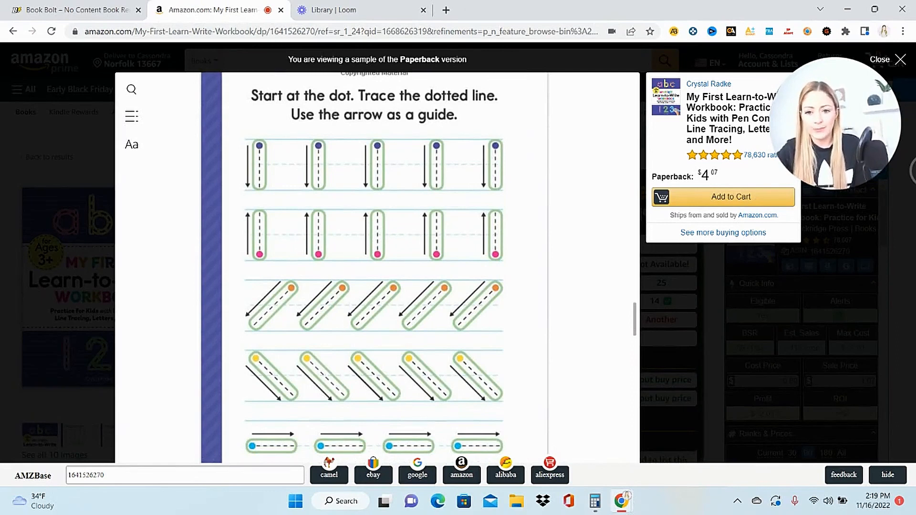
scroll(374, 267, "down", 10)
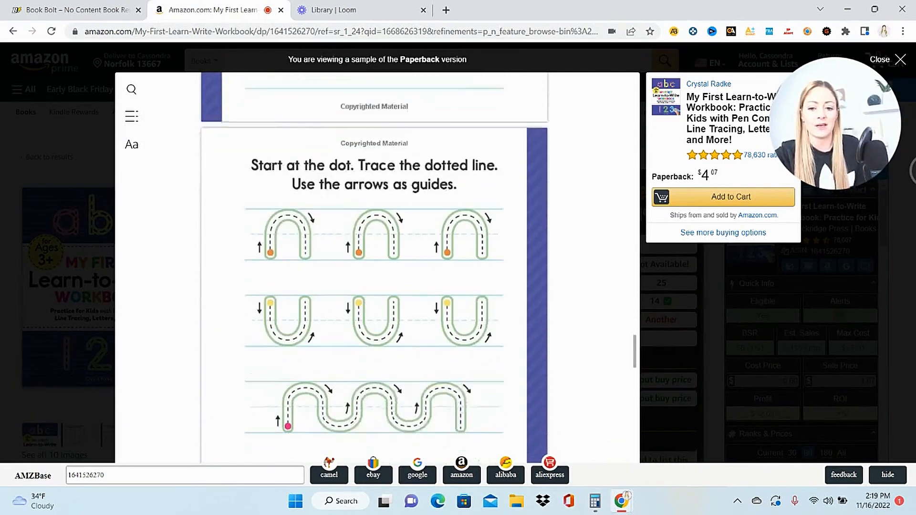
scroll(375, 267, "down", 4)
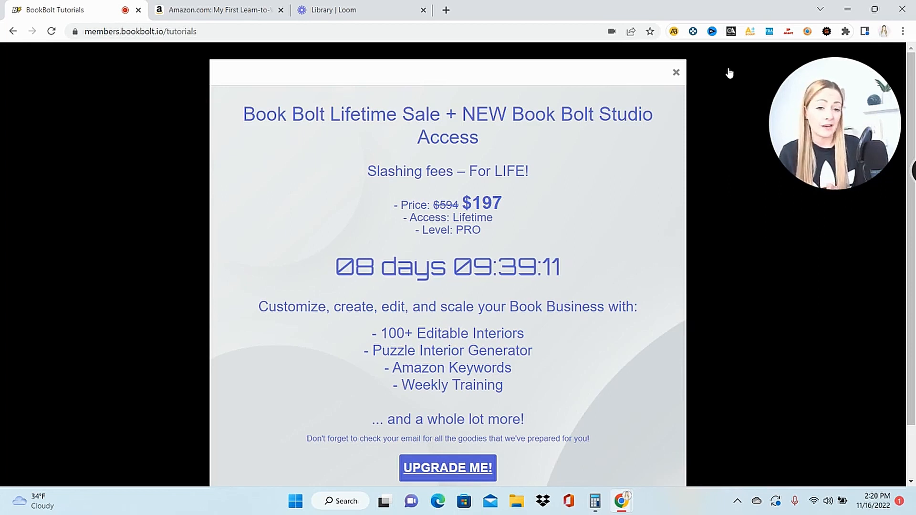
- Switch to Book Bolt, dismiss the lifetime sale pop-up, and look over the tutorials and the list of research tools
left_click(729, 73)
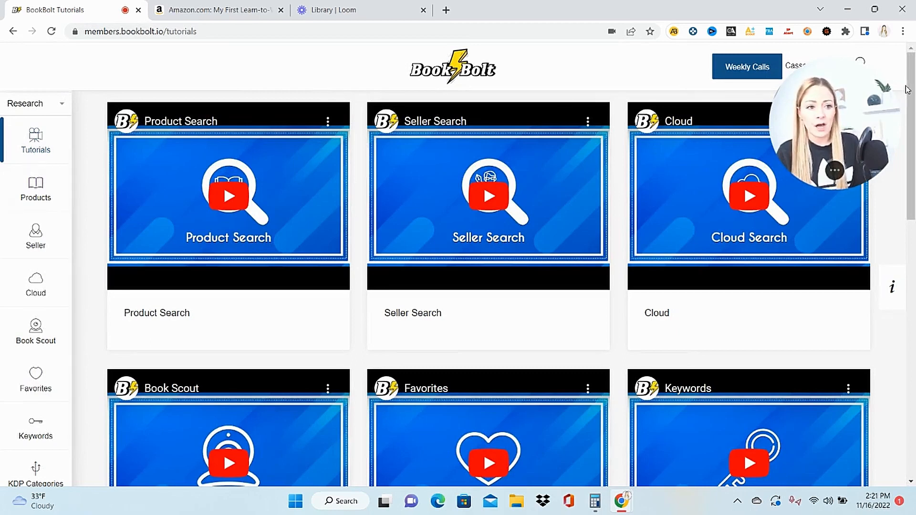
left_click_drag(907, 89, 912, 50)
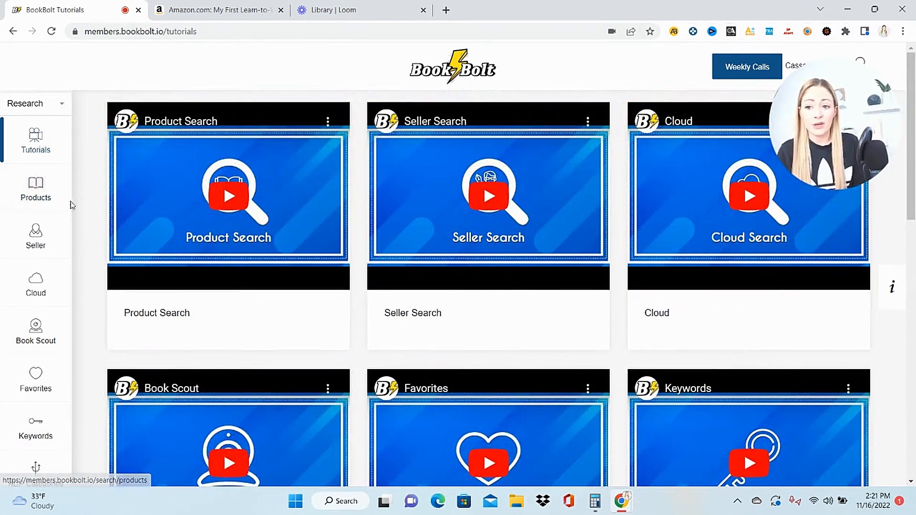
scroll(72, 392, "down", 2)
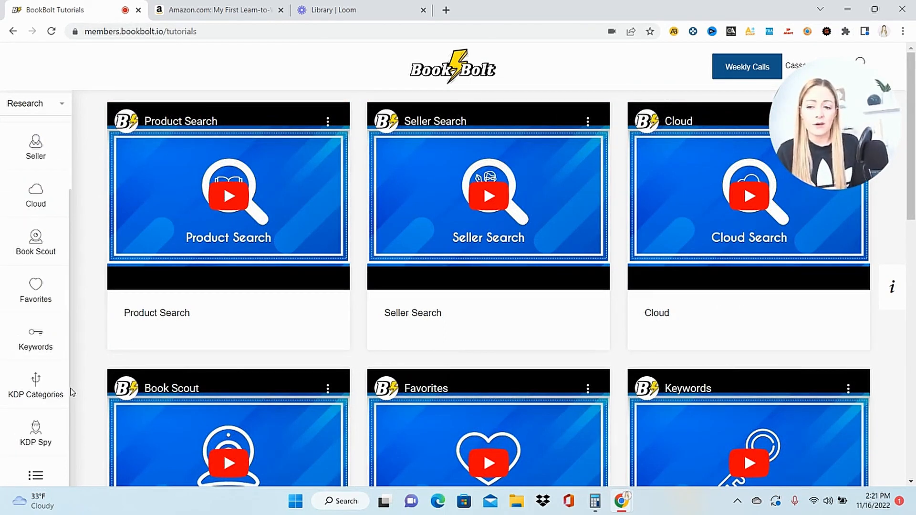
- Open the Cloud research tool, review the available book categories, and set the category to Journal
left_click(32, 205)
left_click(604, 140)
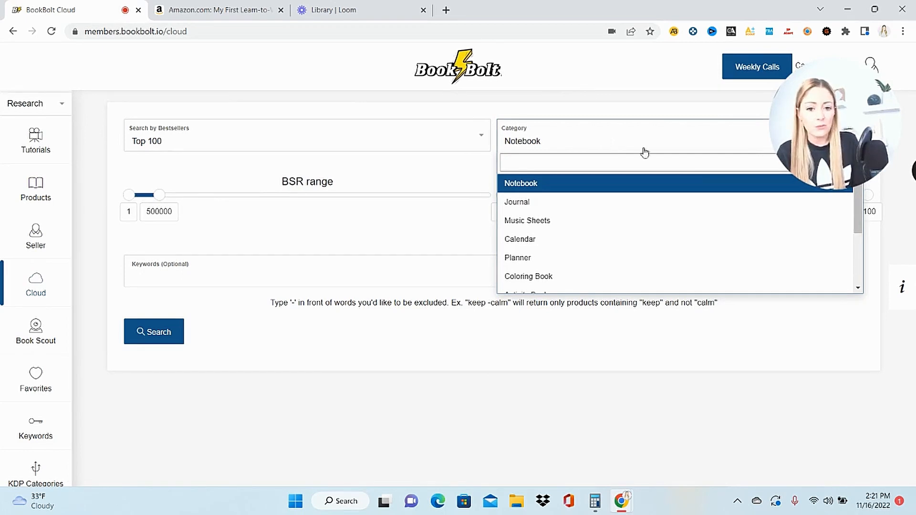
left_click_drag(858, 220, 870, 283)
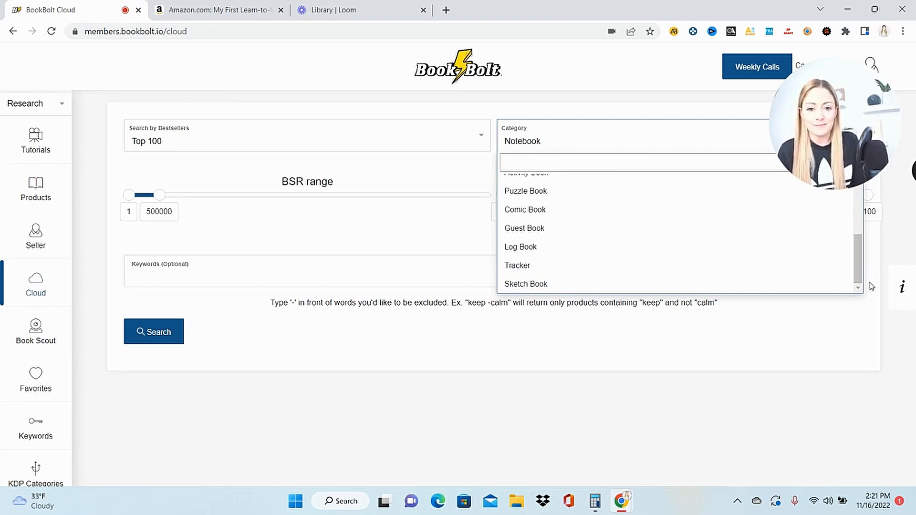
scroll(664, 219, "up", 3)
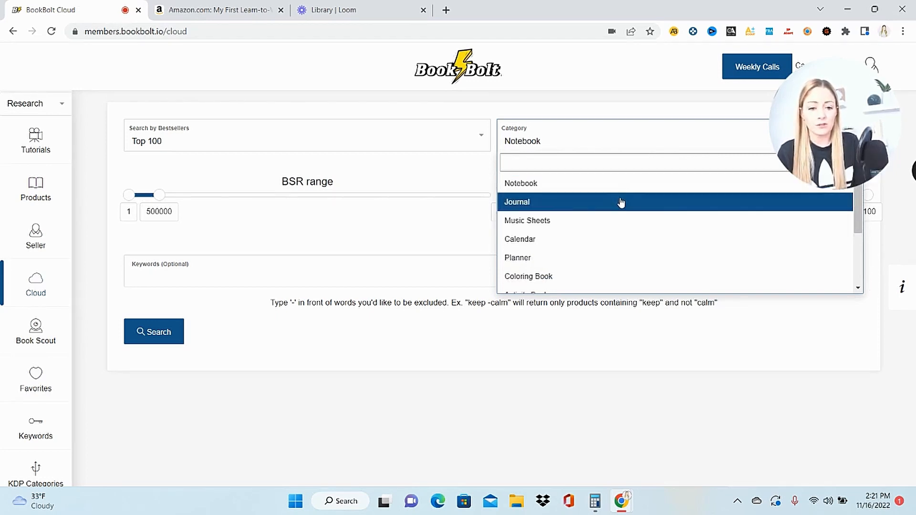
left_click(619, 202)
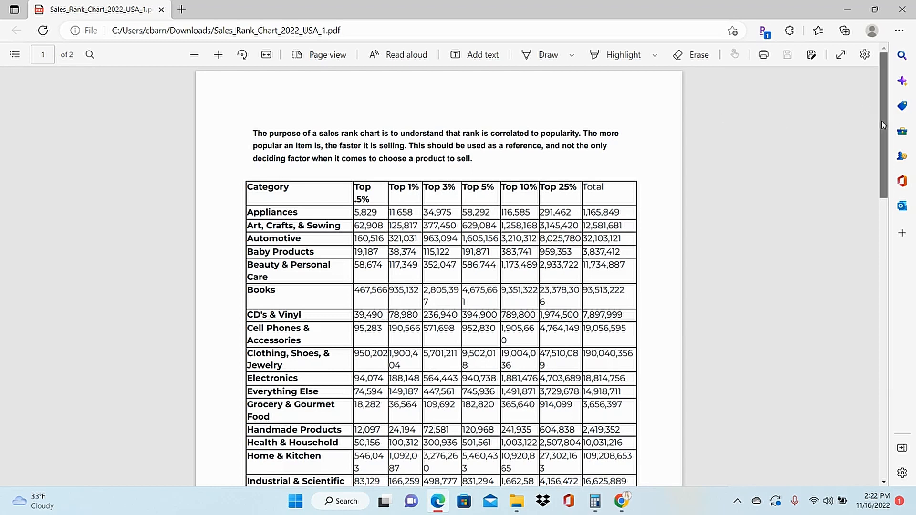
- Compare the Grocery & Gourmet Food and Books rows in the Sales_Rank_Chart_2022_USA_1.pdf sales rank chart
left_click_drag(881, 124, 897, 155)
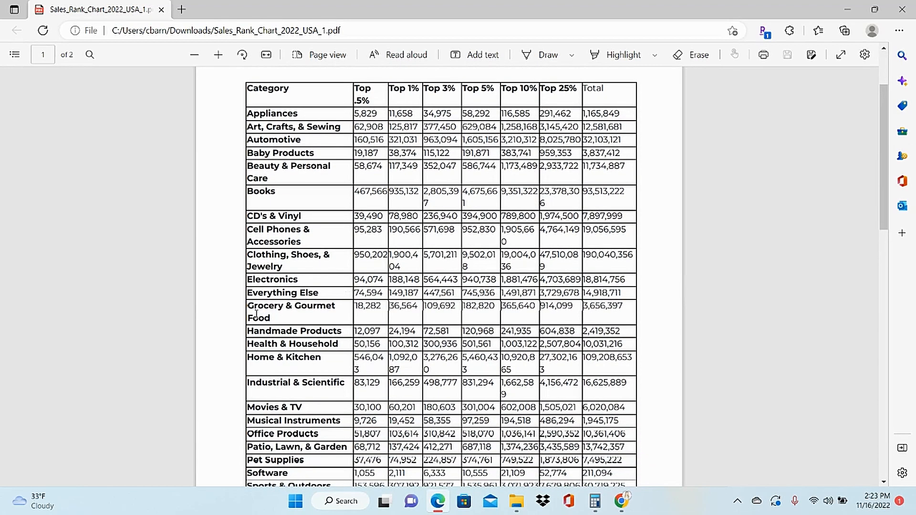
left_click_drag(250, 304, 632, 316)
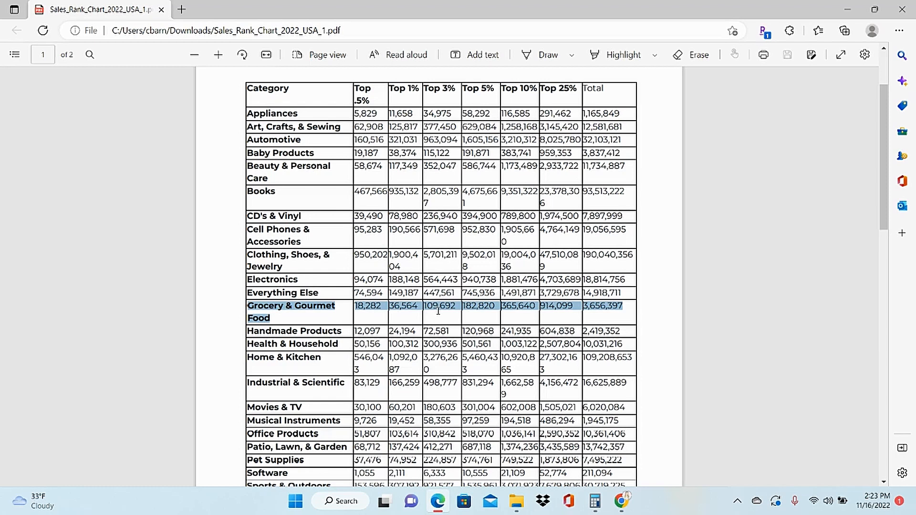
left_click(356, 205)
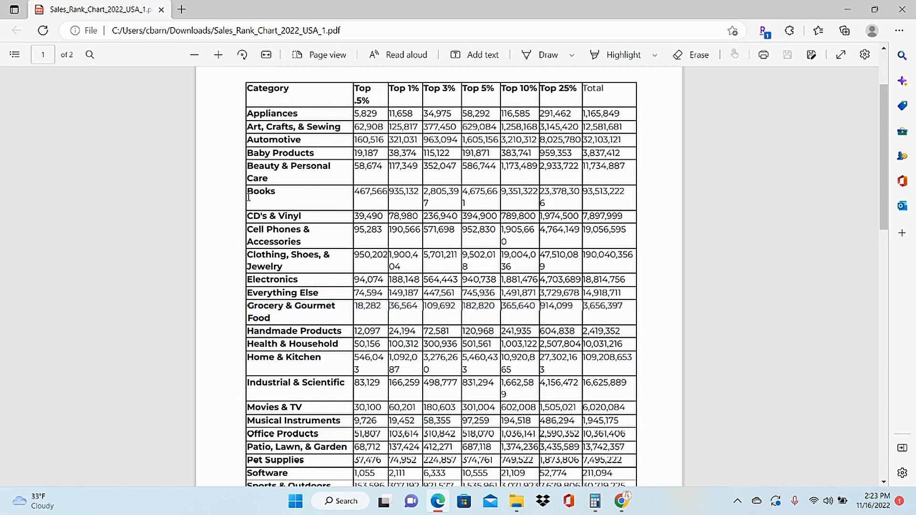
left_click_drag(248, 193, 634, 206)
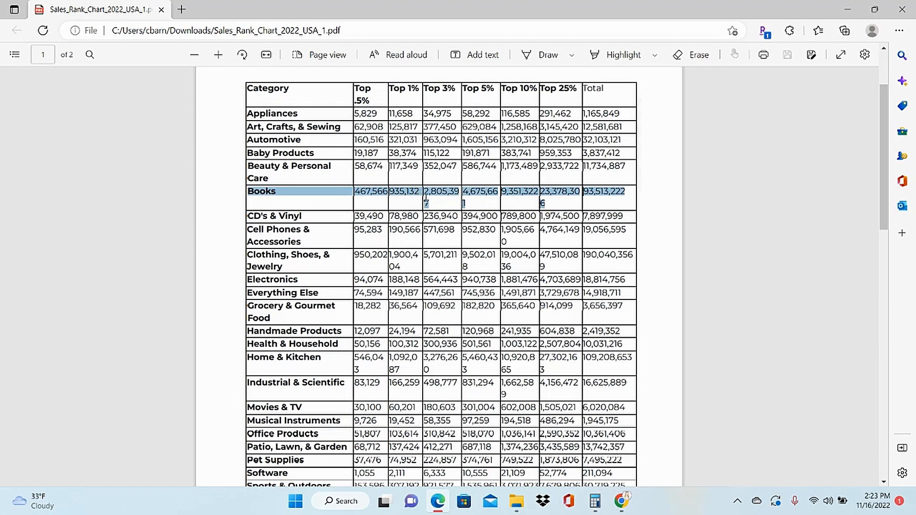
left_click(651, 255)
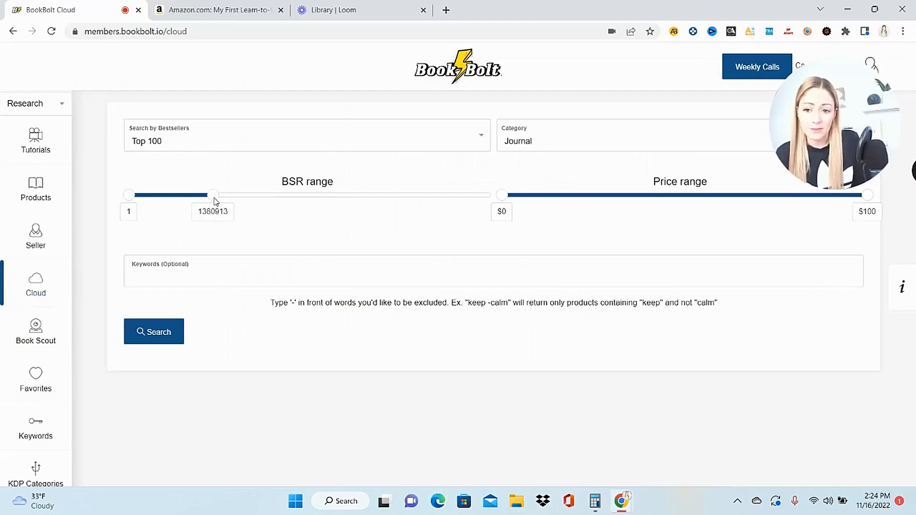
- Back in Book Bolt Cloud, set the upper BSR limit to 1008972 and run the Top 100 bestseller search for journals
left_click_drag(217, 204, 192, 202)
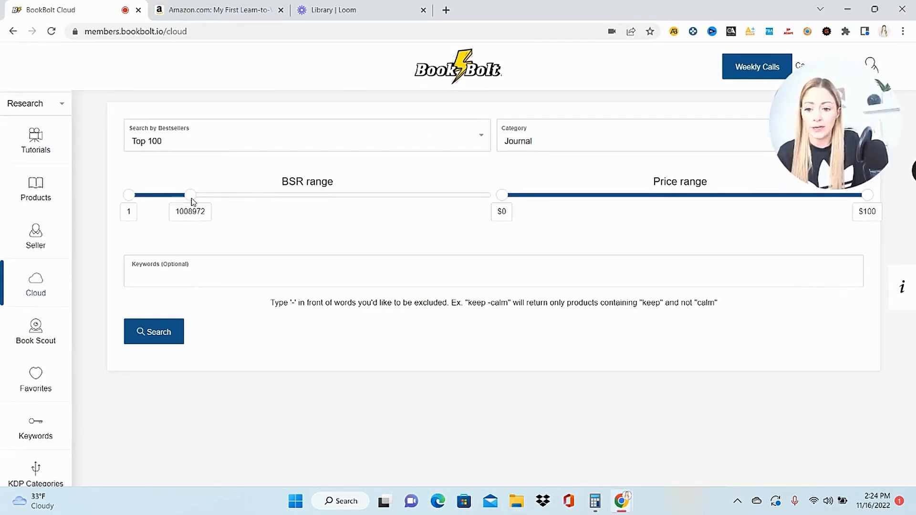
left_click(163, 340)
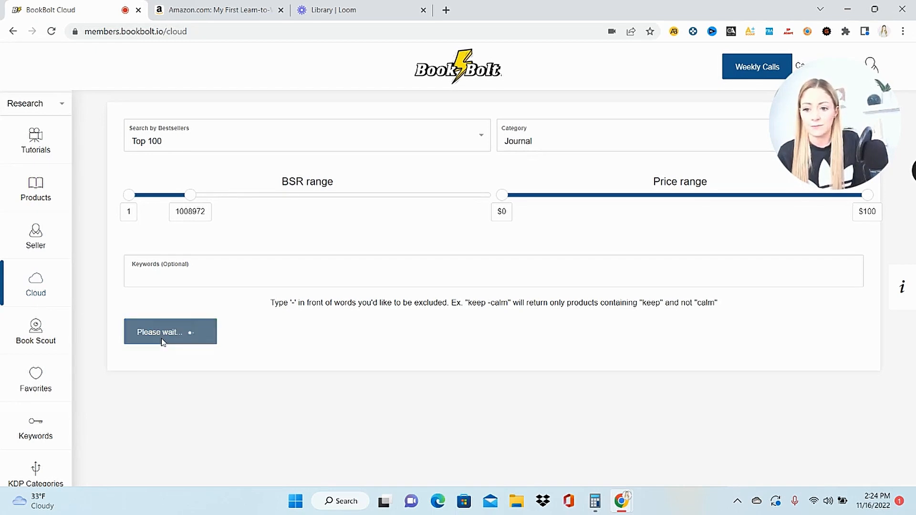
- Review the journal search results, comparing each book's ratings, price, BSR and estimated monthly sales
scroll(163, 340, "down", 1)
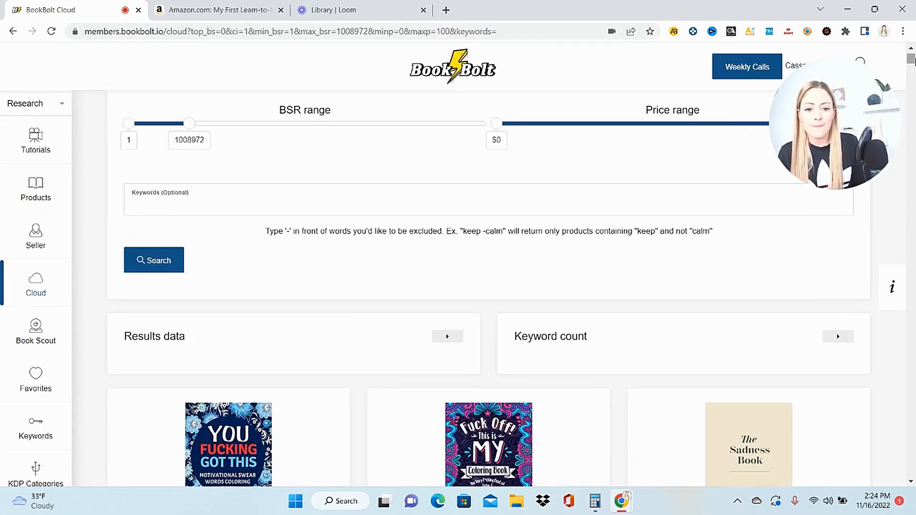
scroll(623, 307, "down", 6)
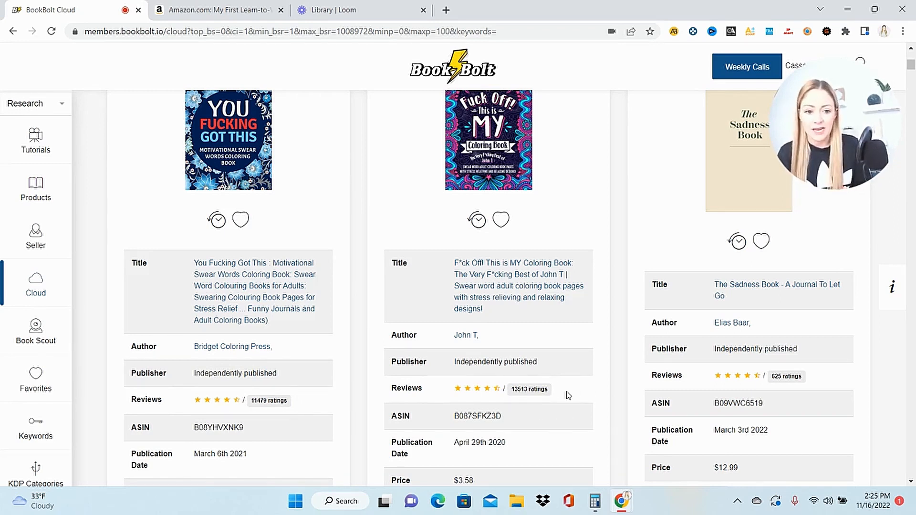
scroll(568, 399, "down", 4)
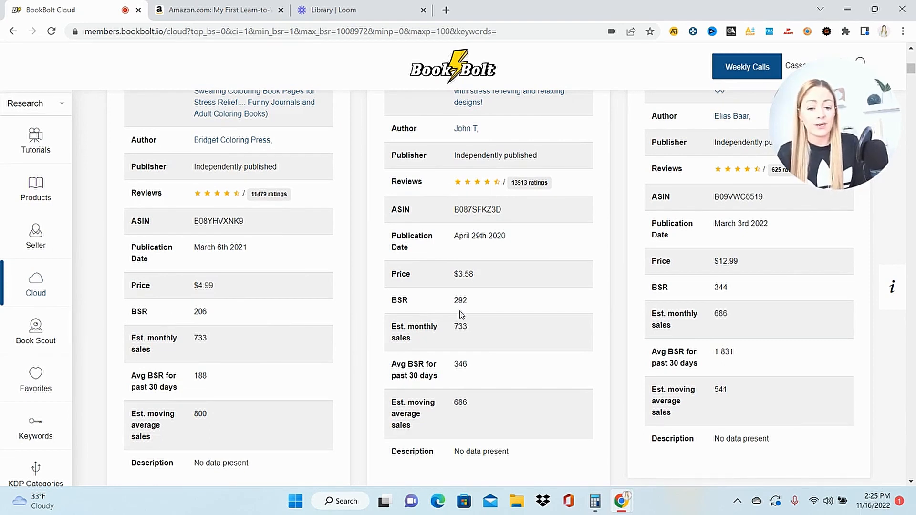
scroll(462, 315, "down", 7)
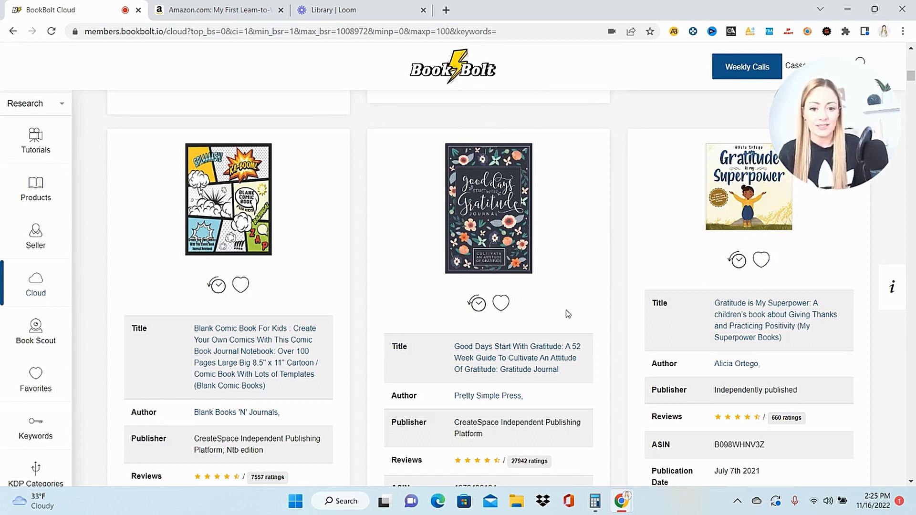
scroll(568, 314, "down", 4)
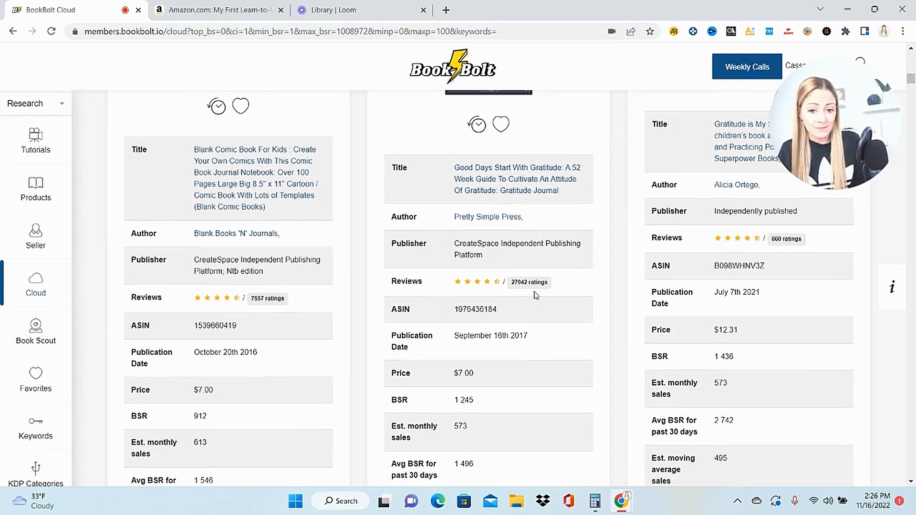
scroll(536, 295, "down", 4)
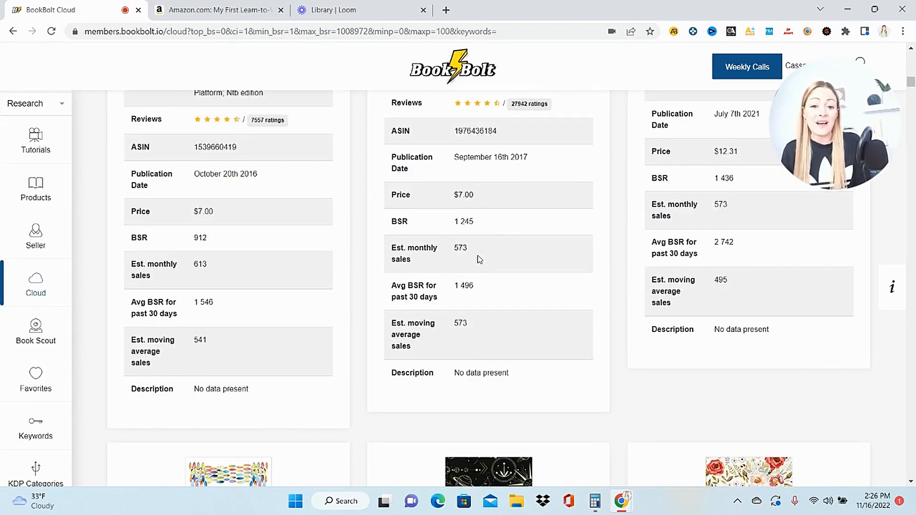
- Open the Good Days Start With Gratitude listing on Amazon and examine the journal's sample pages and repeating prompt layout
scroll(479, 259, "down", 6)
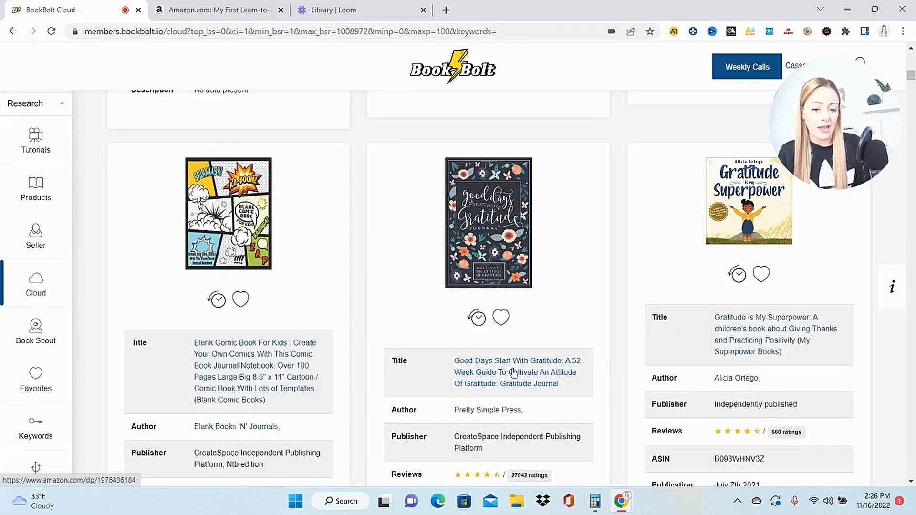
left_click(513, 372)
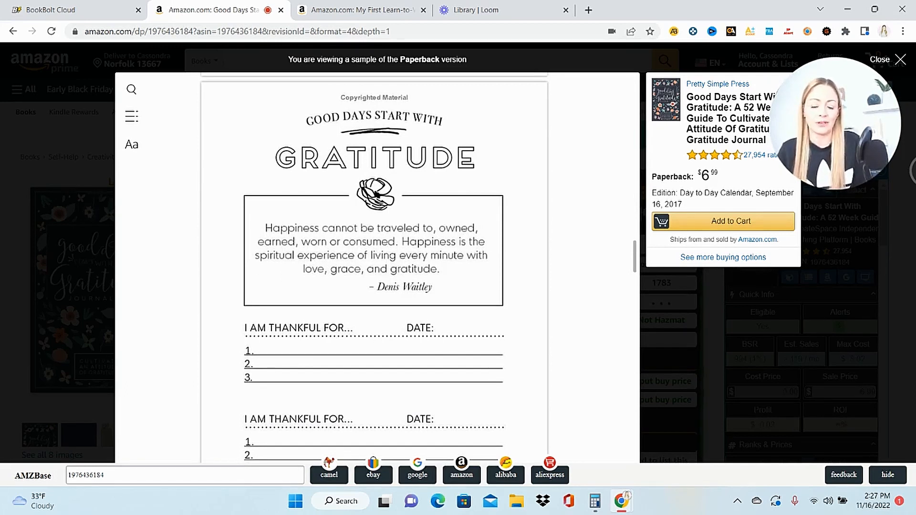
scroll(374, 267, "down", 6)
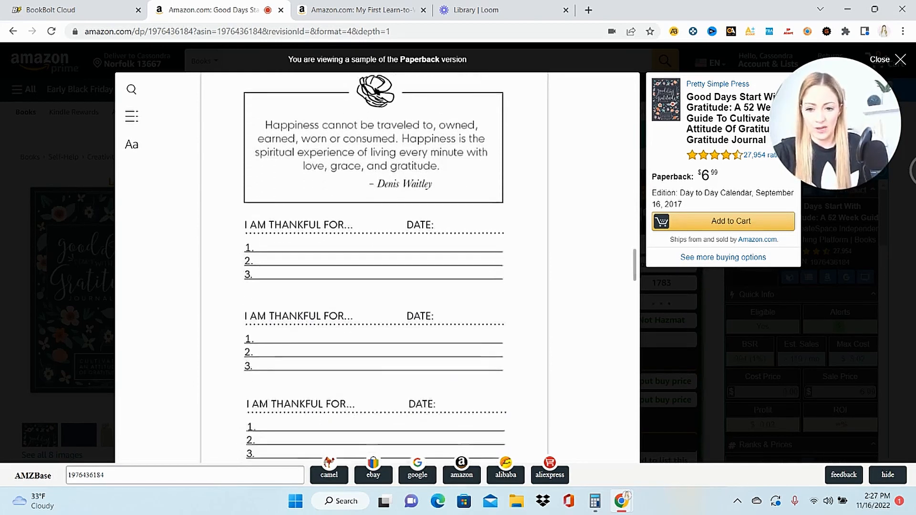
scroll(374, 267, "down", 10)
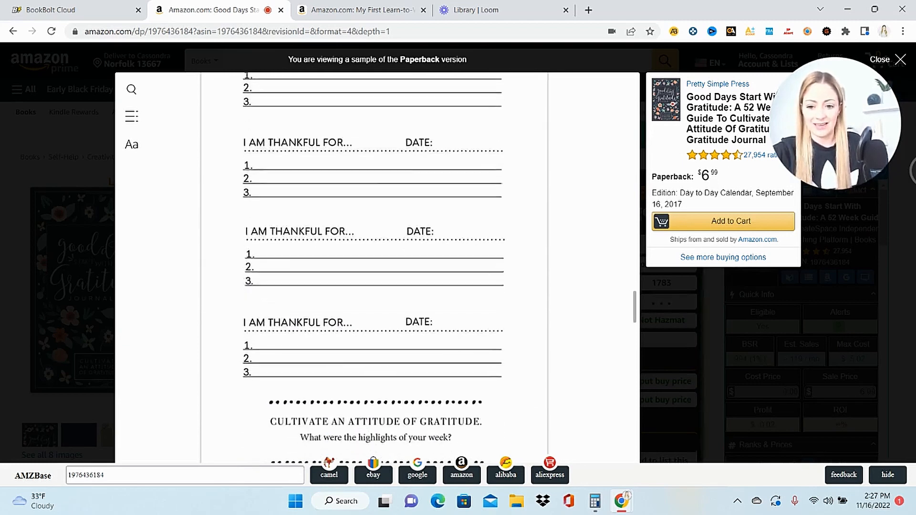
scroll(374, 267, "down", 5)
scroll(374, 268, "up", 3)
scroll(374, 268, "up", 1)
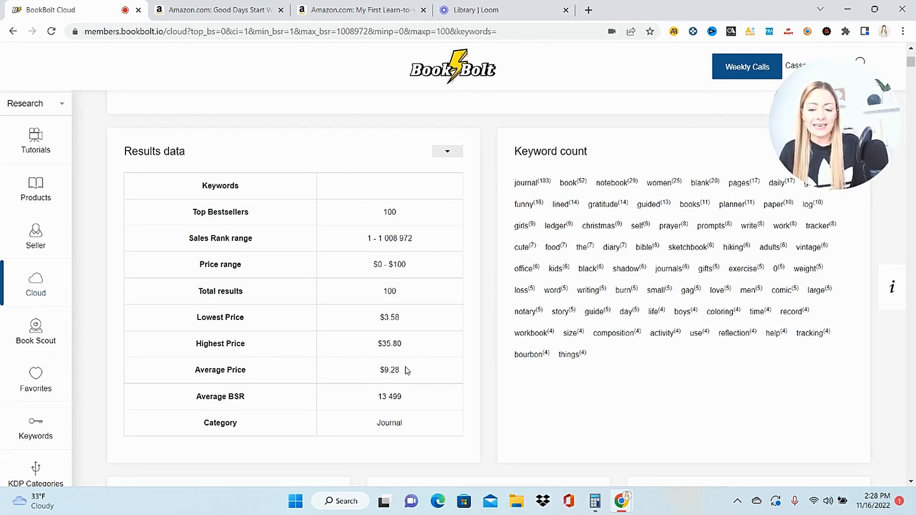
- Back in Book Bolt Cloud, check the average price in the journal results data
left_click_drag(415, 374, 195, 376)
left_click(326, 380)
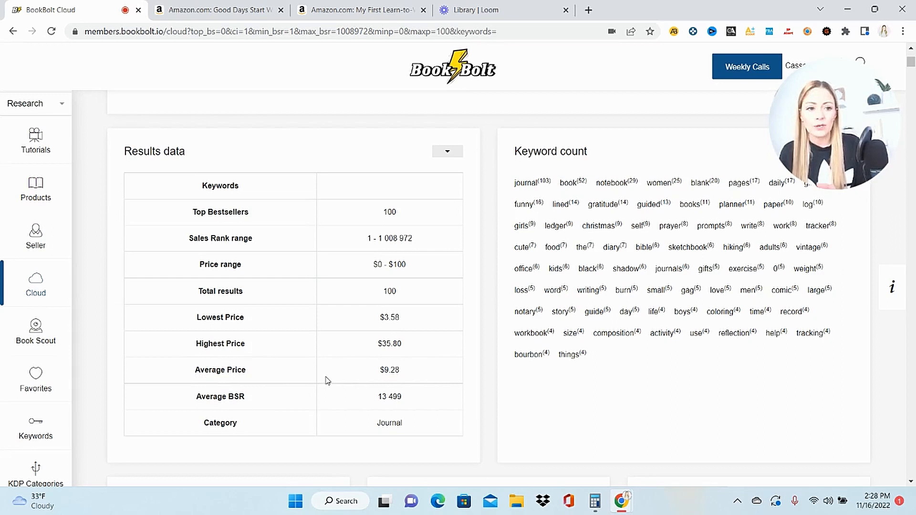
- Switch from the research tools to the Create tools and open BookBolt Studio
scroll(93, 311, "down", 2)
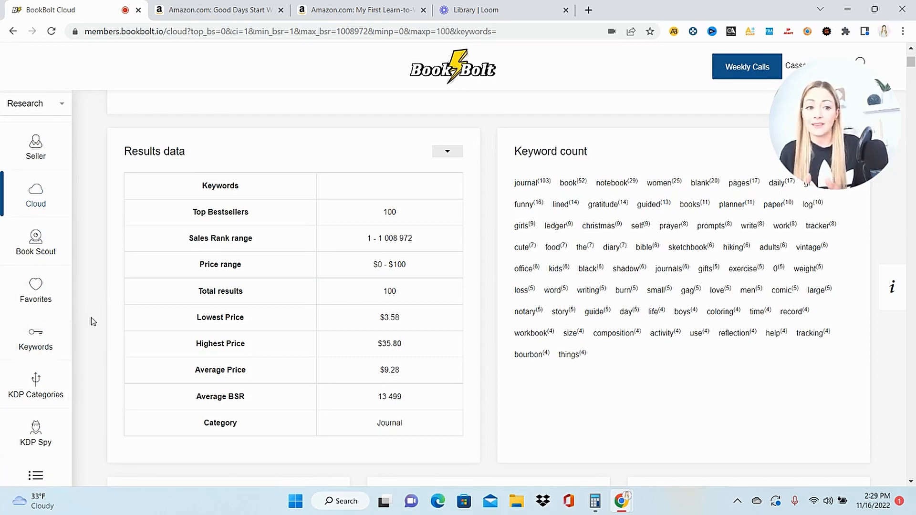
left_click(34, 106)
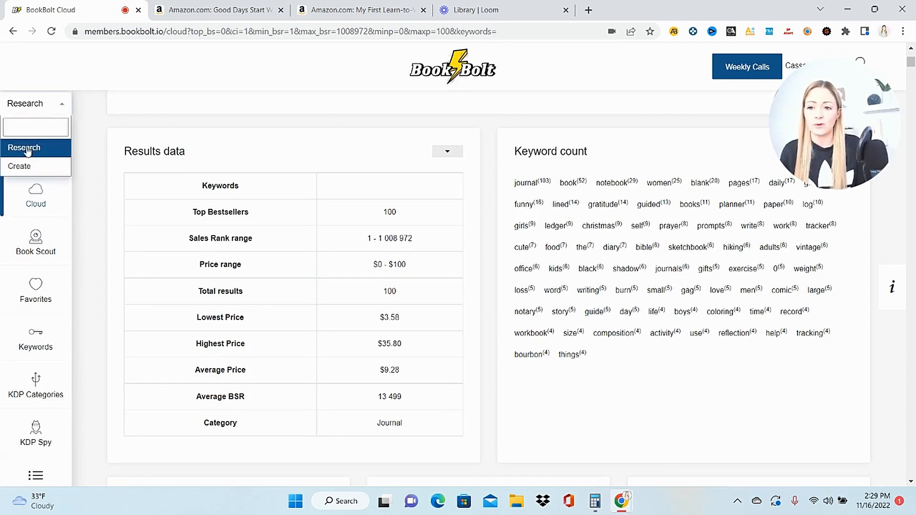
left_click(27, 166)
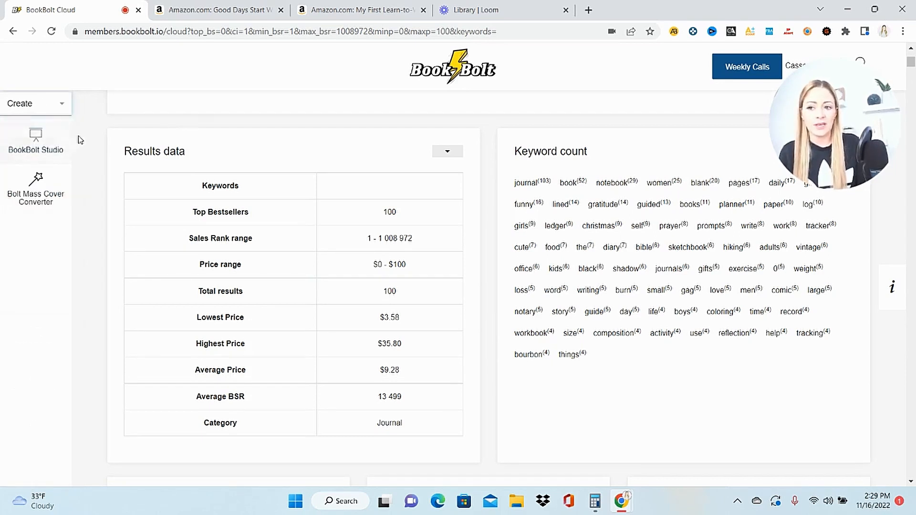
left_click(35, 139)
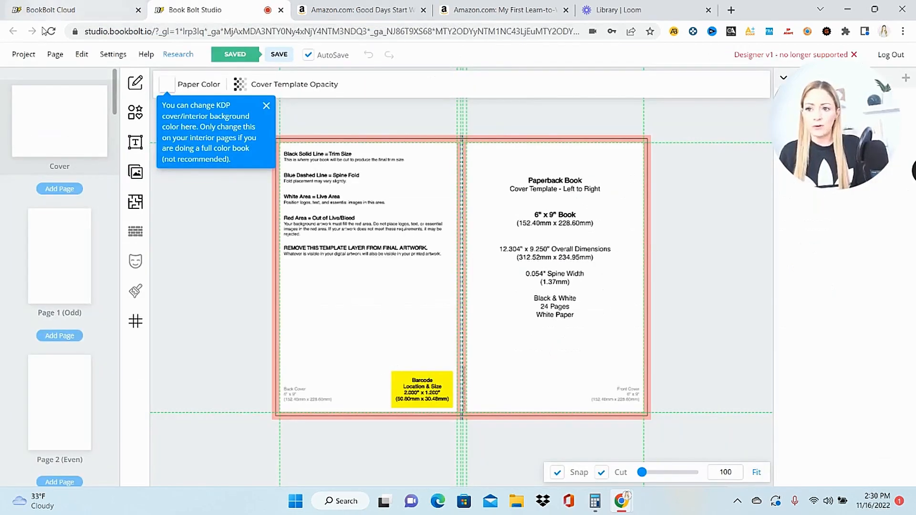
- Create a new Paperback: Cover and Interior project named Journal with 200 pages, keeping the 6 x 9 in trim size, black and white interior and bleed
left_click(22, 57)
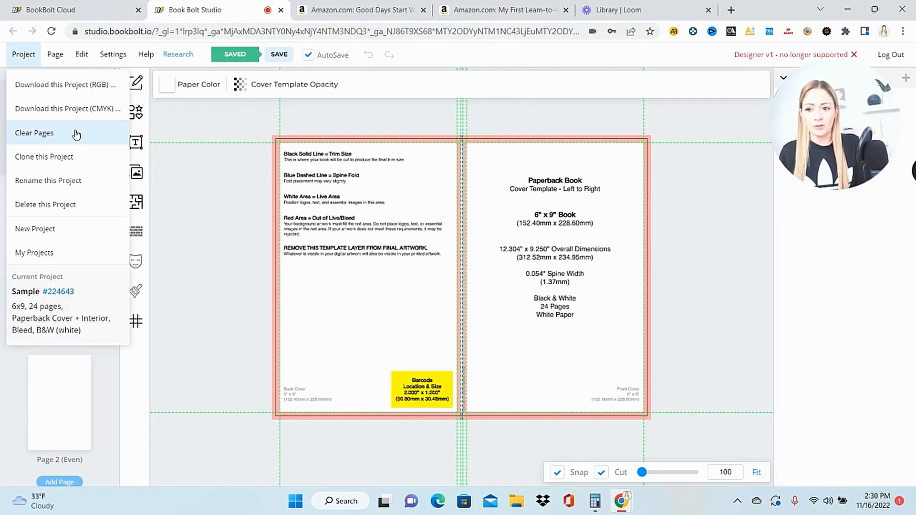
left_click(61, 233)
left_click(482, 163)
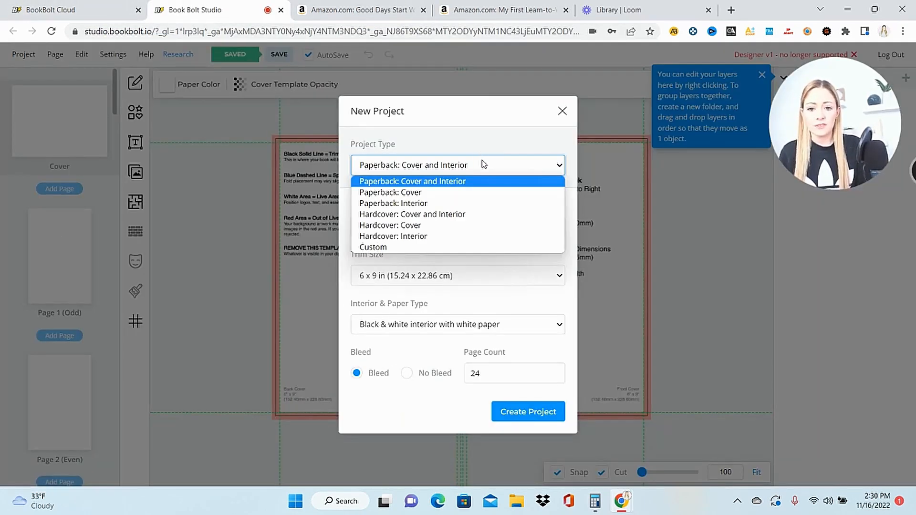
left_click(485, 187)
left_click(408, 227)
type("Journal")
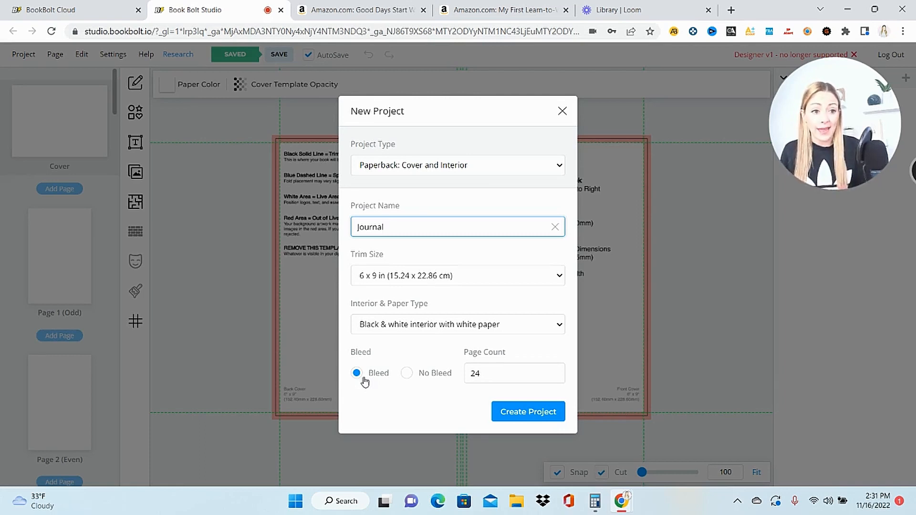
left_click(484, 377)
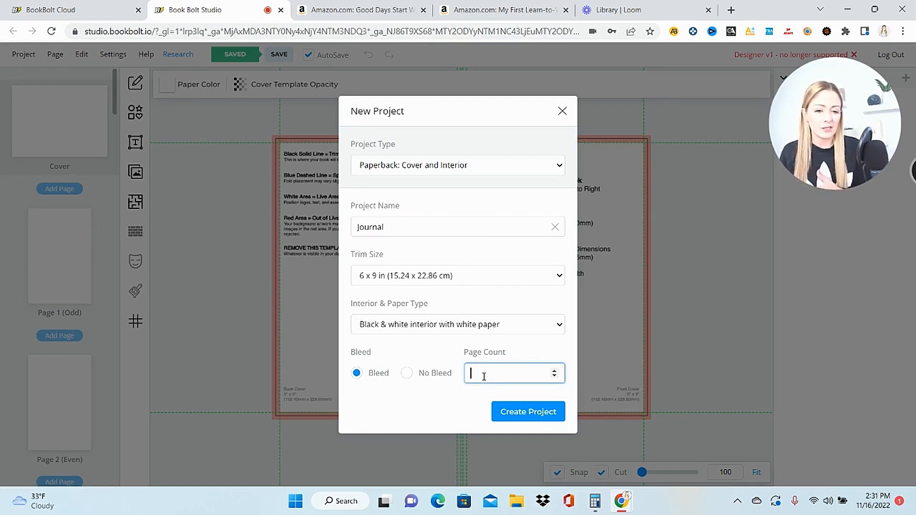
type("200")
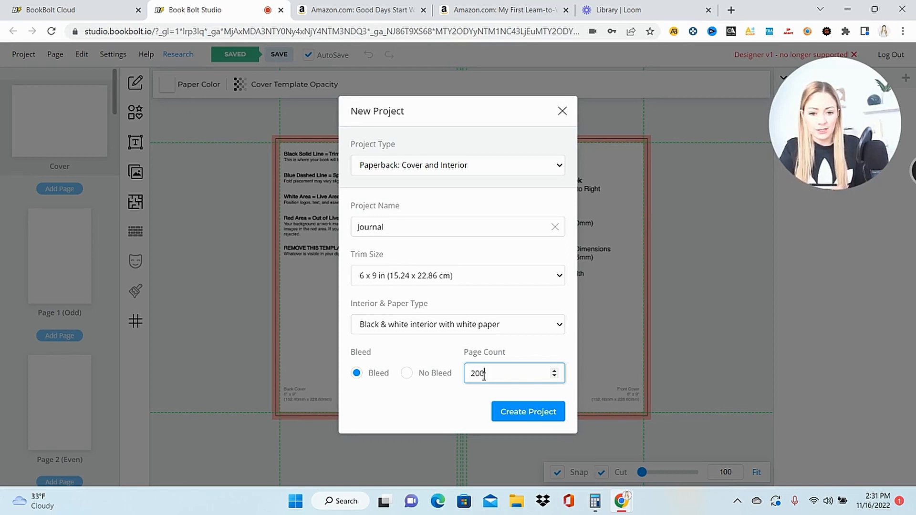
left_click(525, 419)
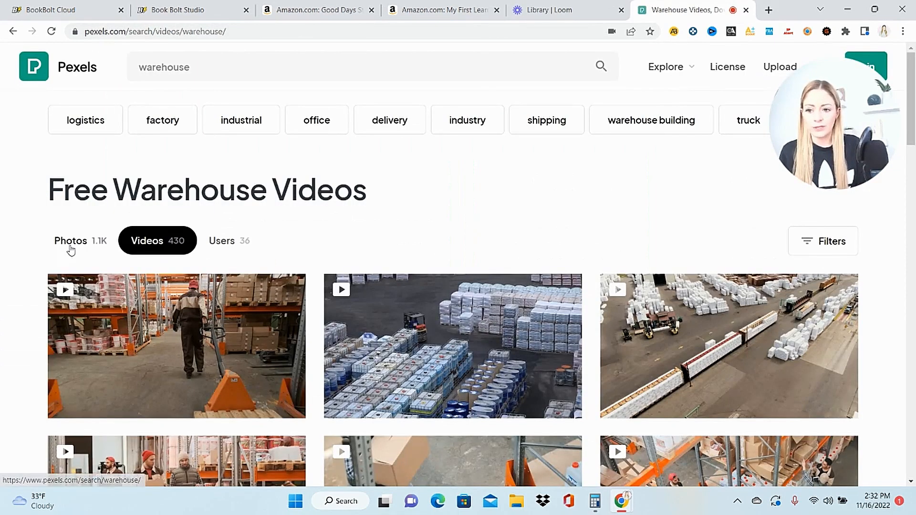
- On Pexels, show warehouse photos rather than videos and search for "inspirational" photos instead
left_click(71, 244)
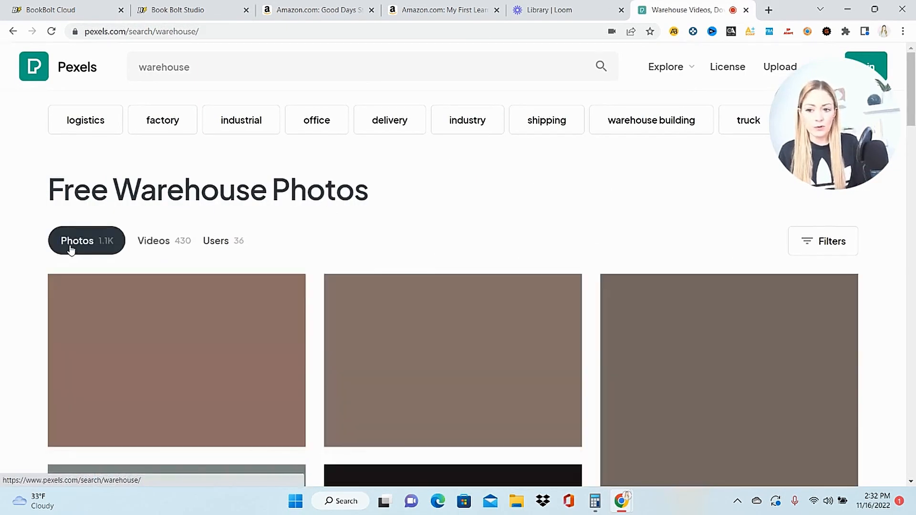
left_click(234, 66)
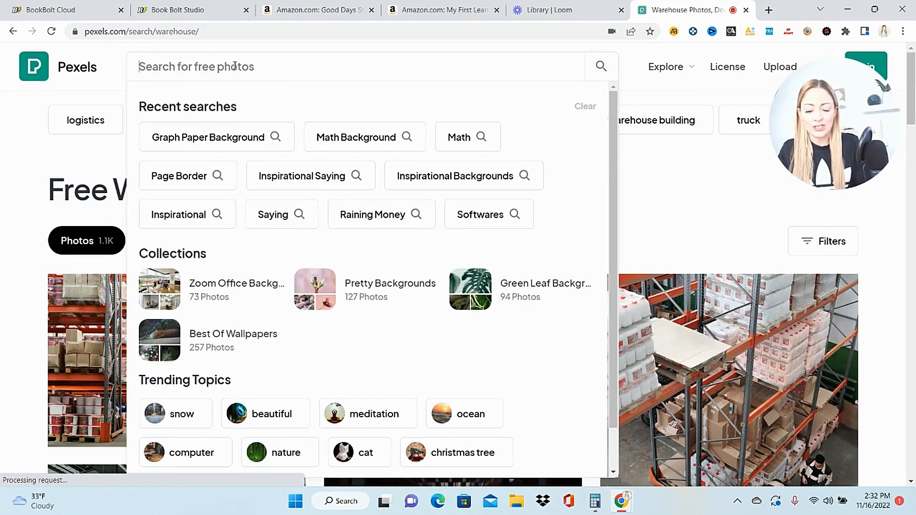
type("inspirational")
key("Return")
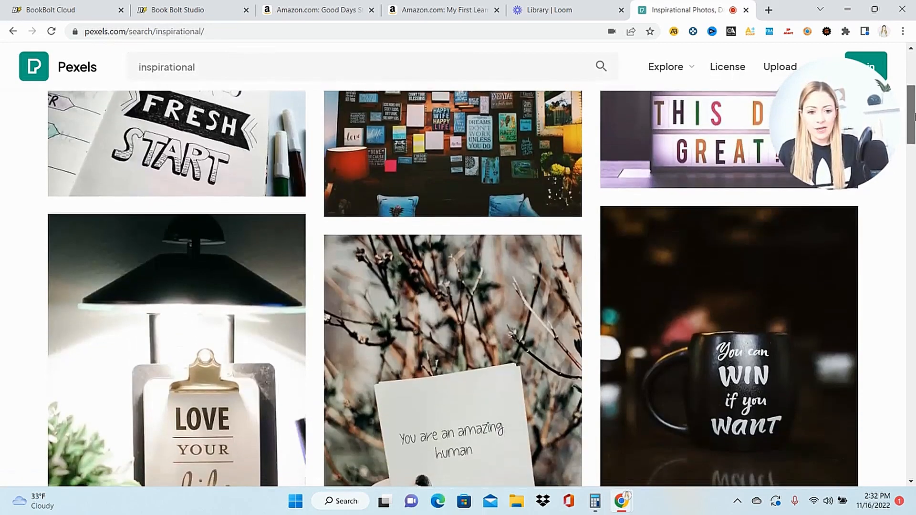
- Browse the inspirational photos and download the one of a desert road leading toward mountains
scroll(914, 115, "down", 10)
scroll(914, 170, "down", 2)
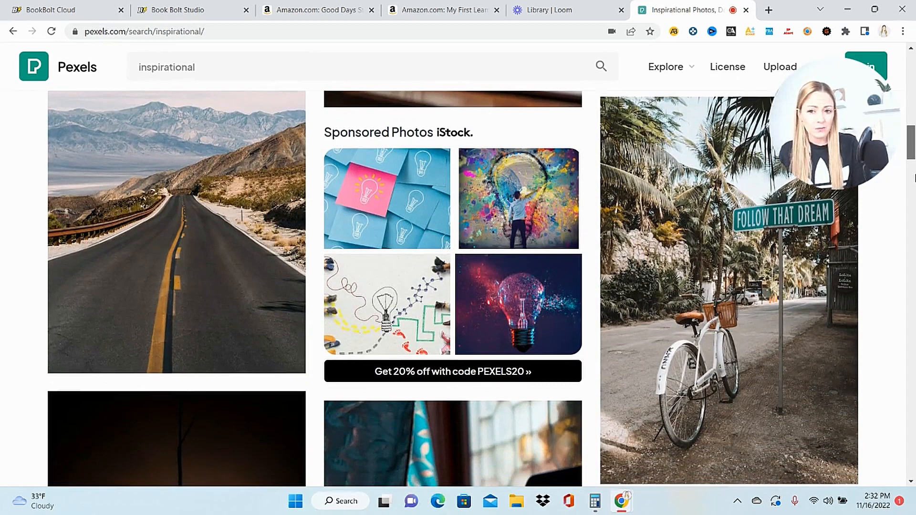
scroll(914, 177, "up", 1)
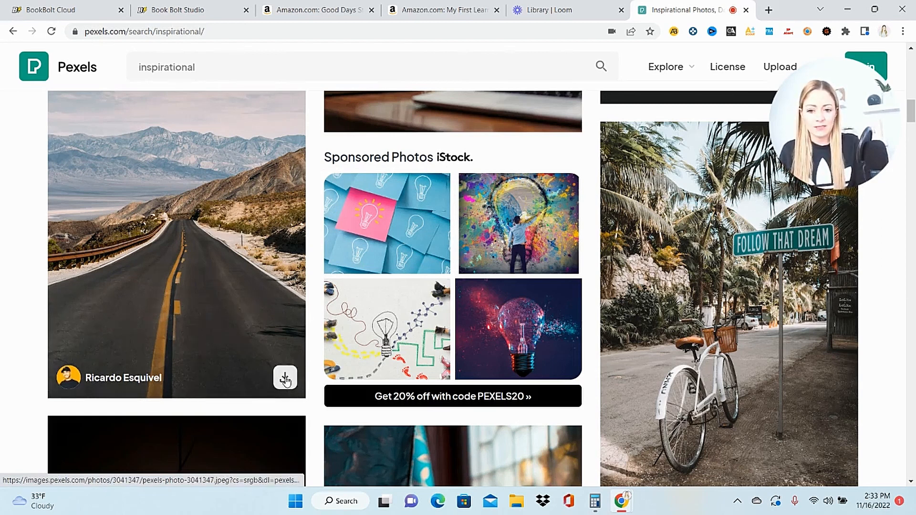
left_click(285, 379)
- Back in Book Bolt Studio, upload the downloaded desert road photo and add it to the cover
key("ctrl+2")
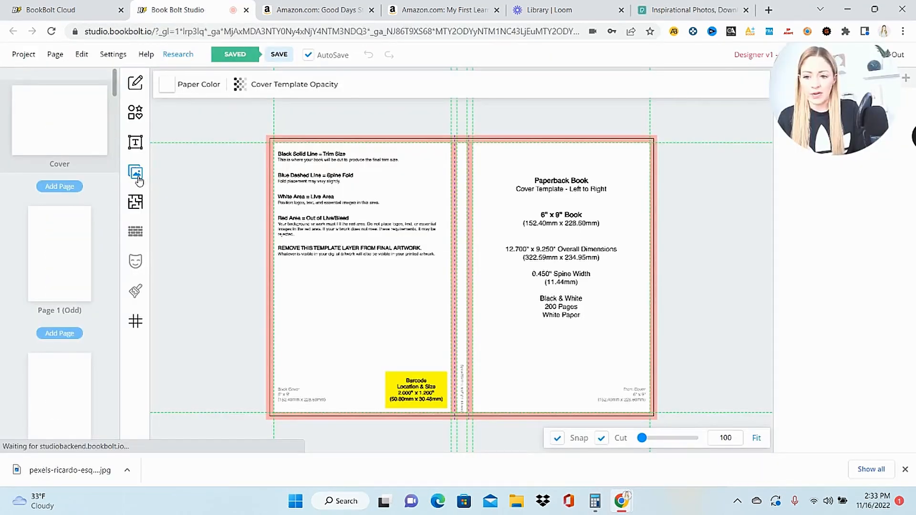
left_click(136, 172)
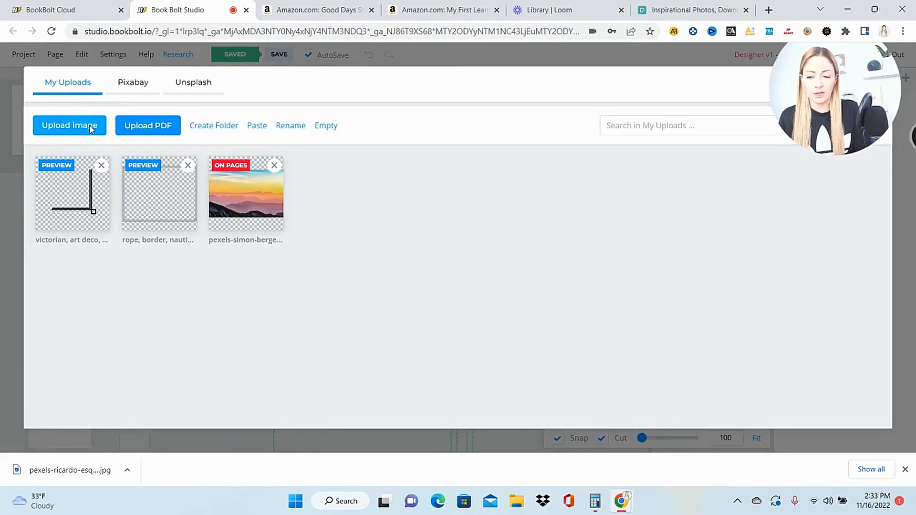
left_click(90, 129)
double_click(450, 295)
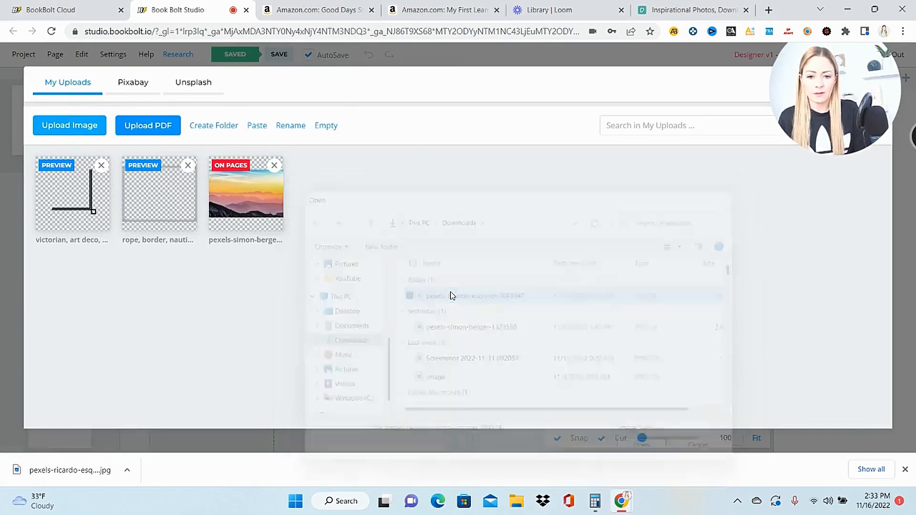
left_click(78, 209)
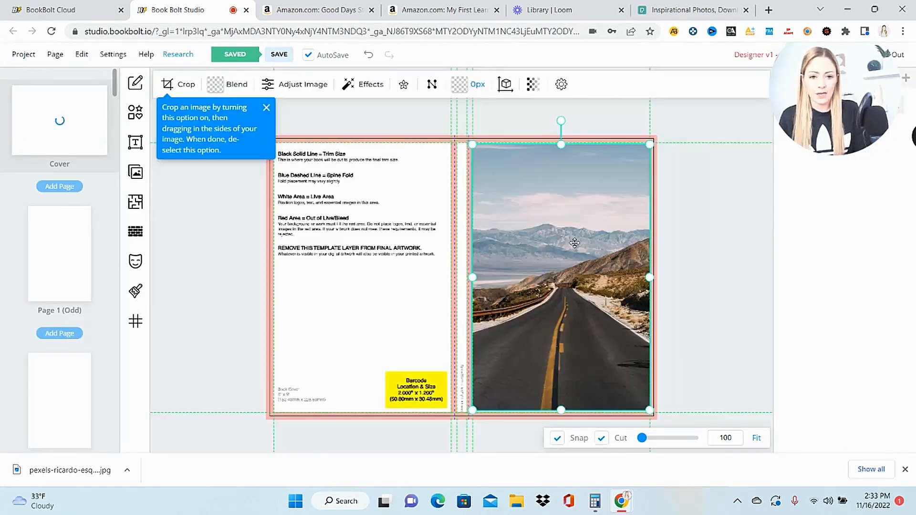
- Move and stretch the road photo to fill the back cover, spine and front cover past the bleed edges, and lock it
left_click_drag(568, 236, 370, 234)
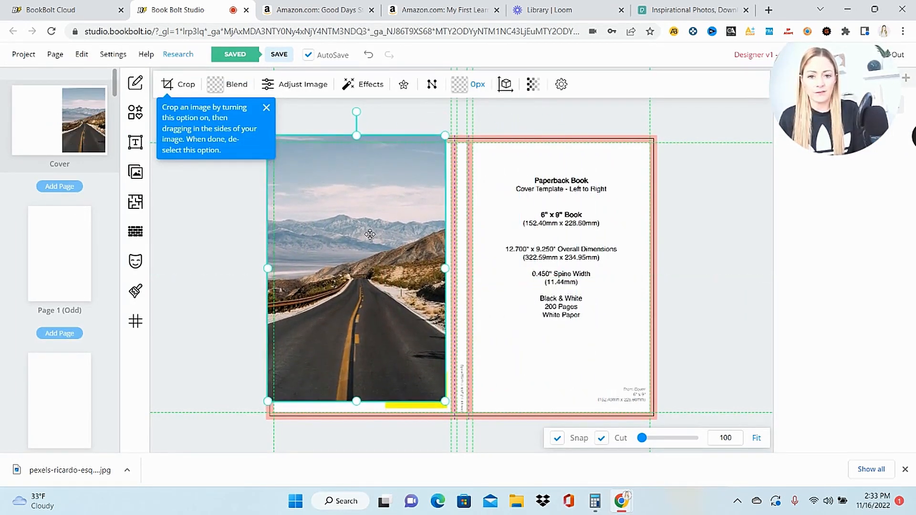
left_click_drag(445, 268, 658, 267)
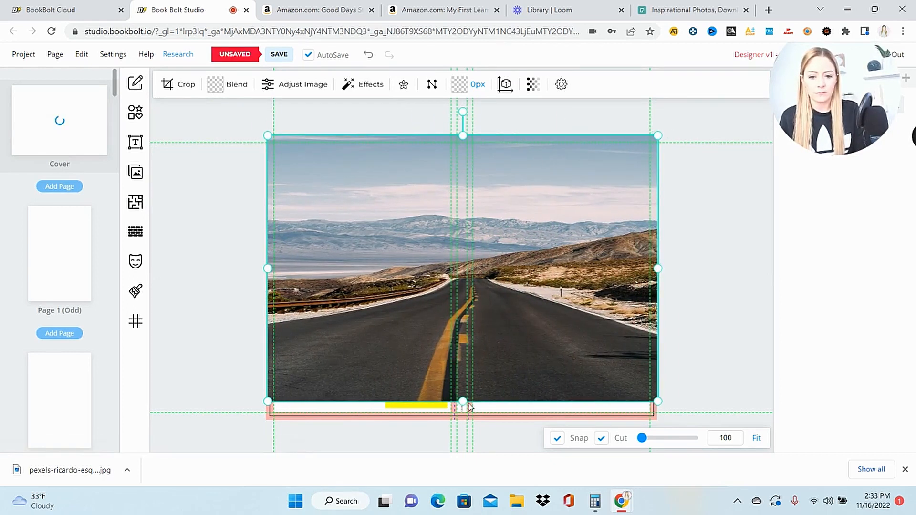
left_click_drag(462, 402, 460, 423)
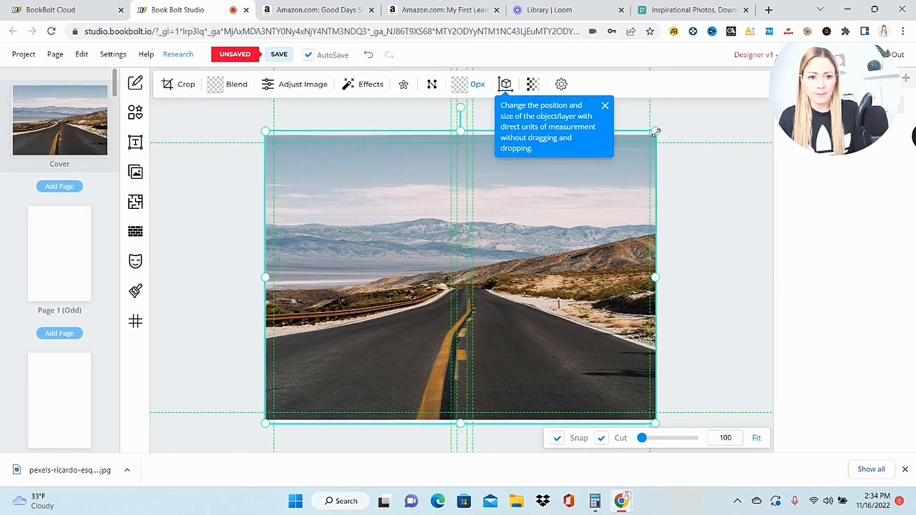
left_click_drag(656, 131, 661, 126)
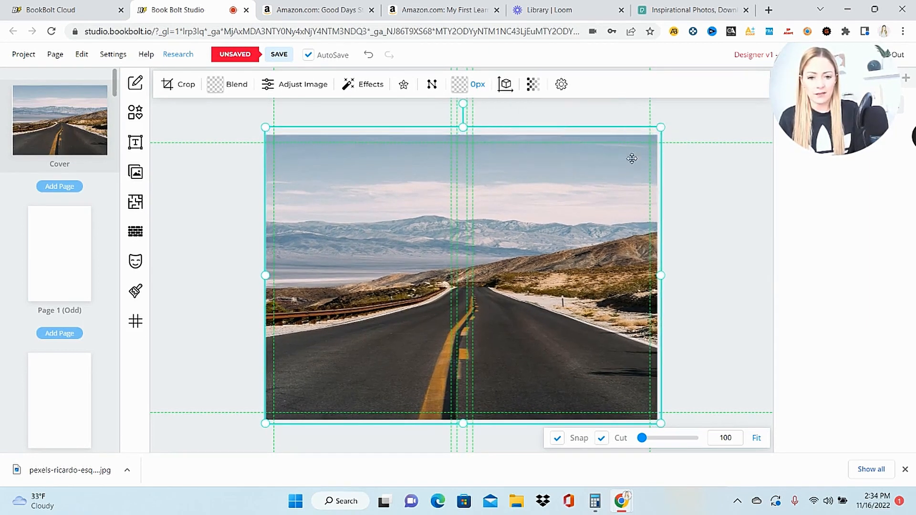
left_click_drag(574, 240, 571, 239)
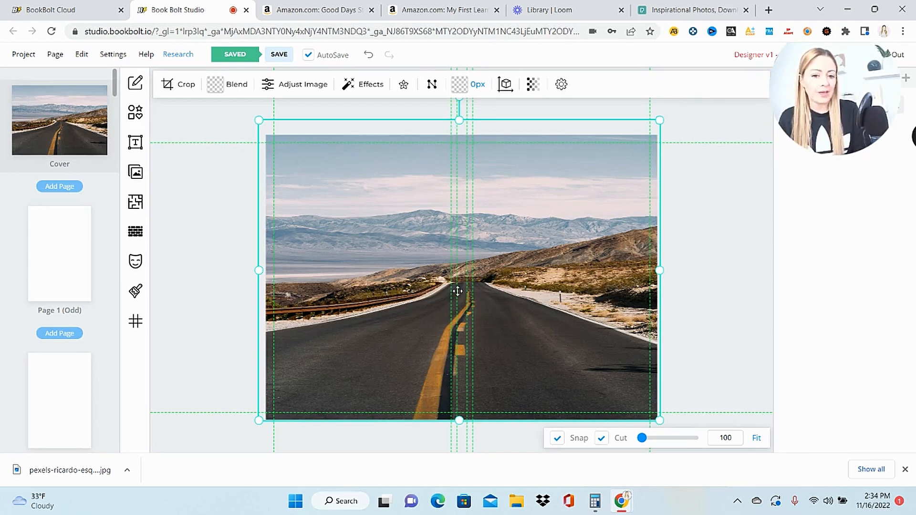
right_click(547, 250)
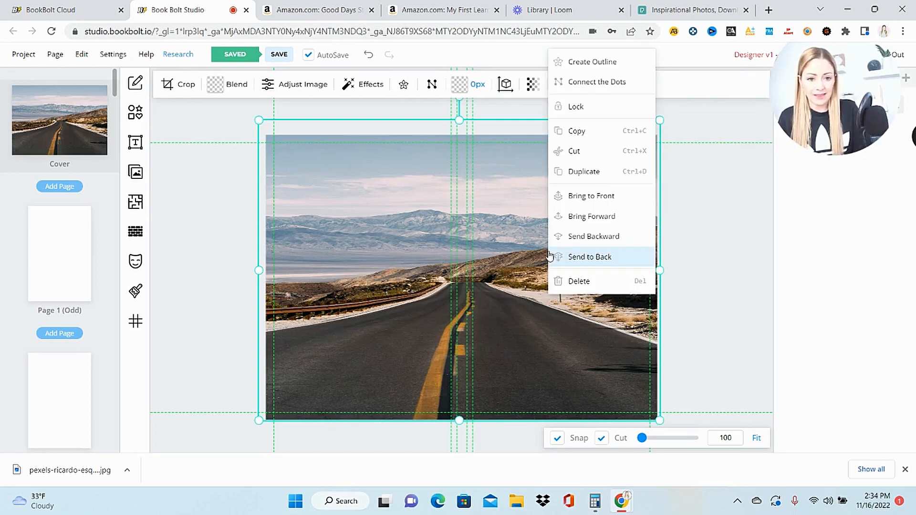
left_click(571, 114)
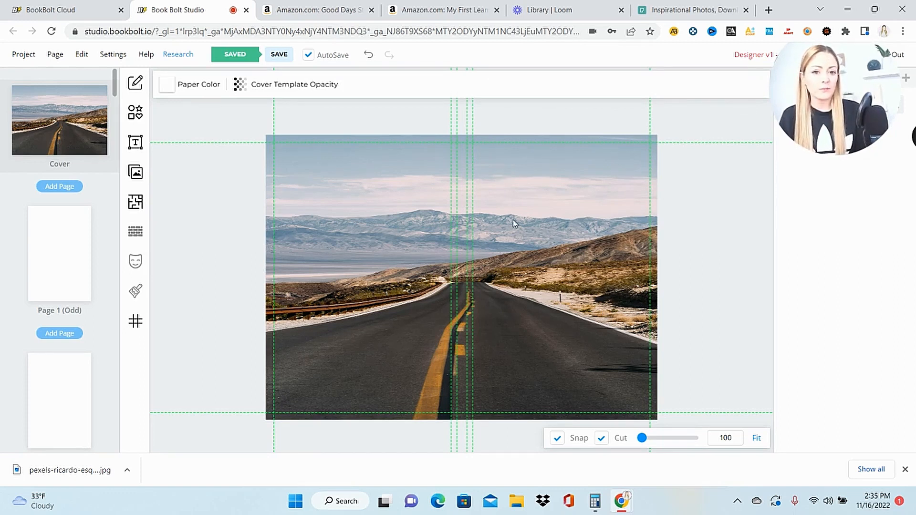
- Add a solid rounded-corner square to the cover and resize it into a small horizontal rectangle on the front cover
left_click(136, 113)
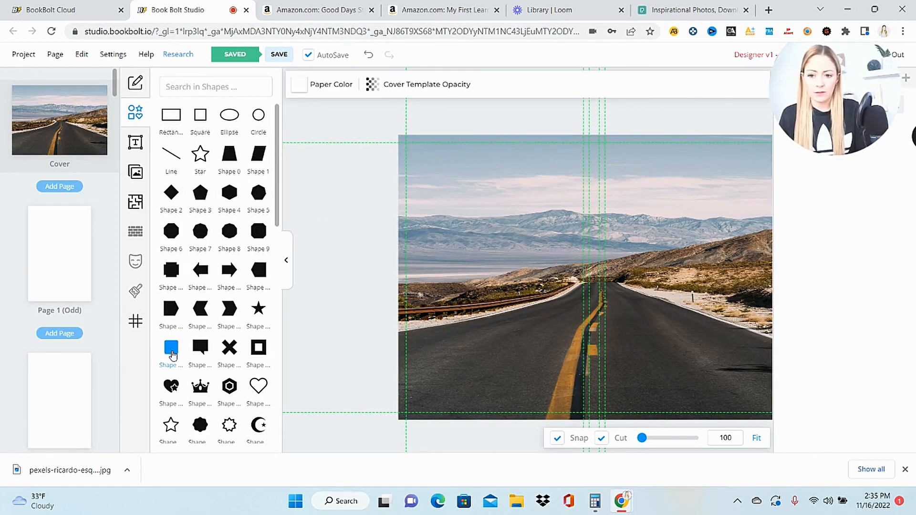
left_click(171, 347)
left_click_drag(650, 277, 763, 276)
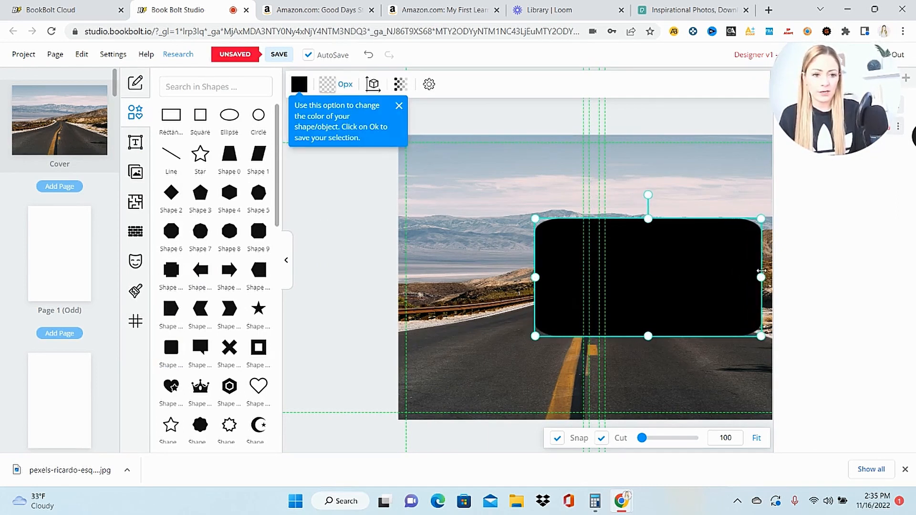
left_click_drag(649, 335, 650, 310)
left_click_drag(536, 218, 632, 257)
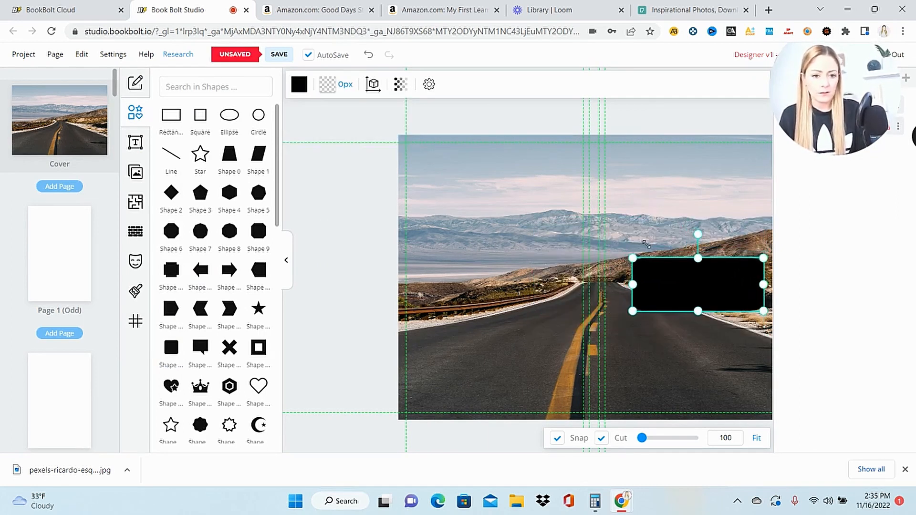
- Move the black rectangle up over the sky on the front cover, set its opacity to 30 and lock it
left_click_drag(681, 288, 669, 208)
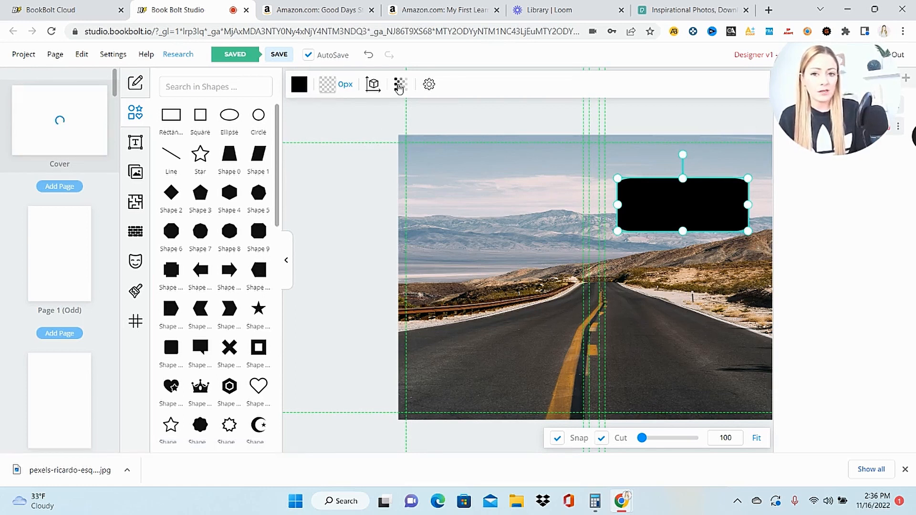
left_click(399, 85)
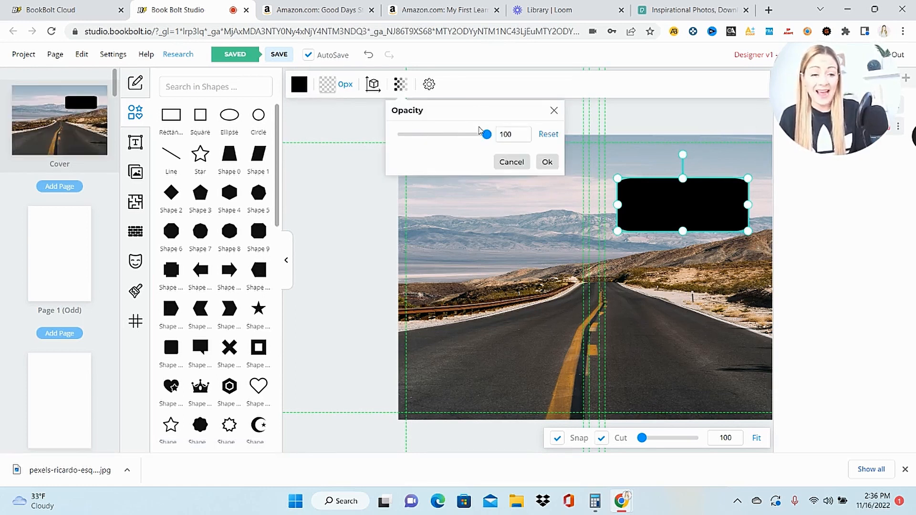
left_click_drag(486, 135, 426, 156)
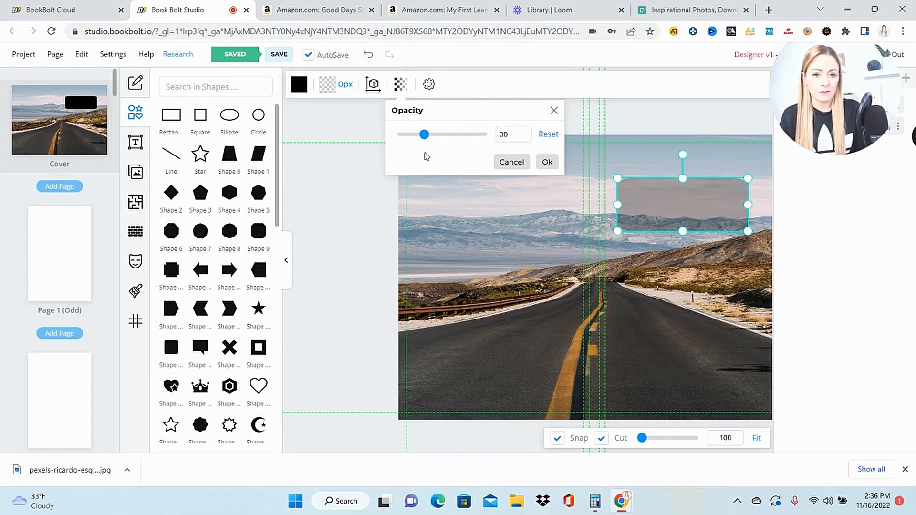
left_click(546, 161)
right_click(673, 210)
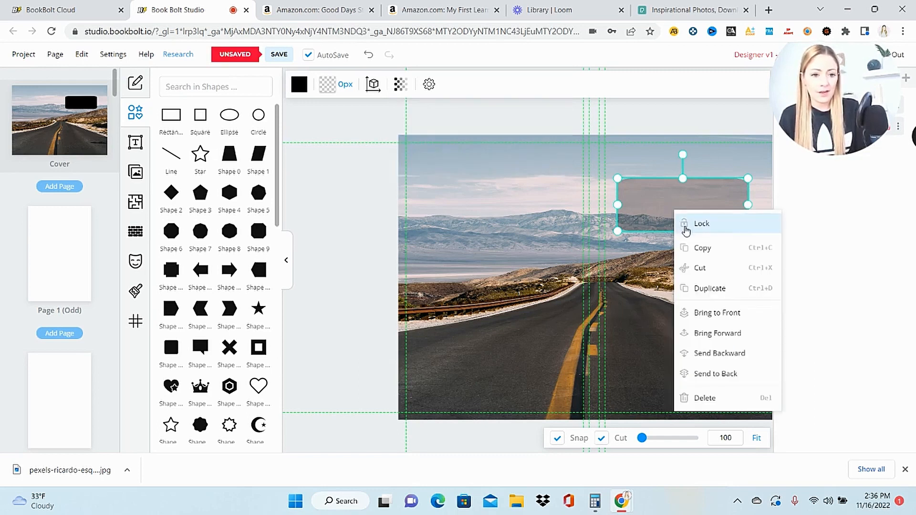
left_click(697, 228)
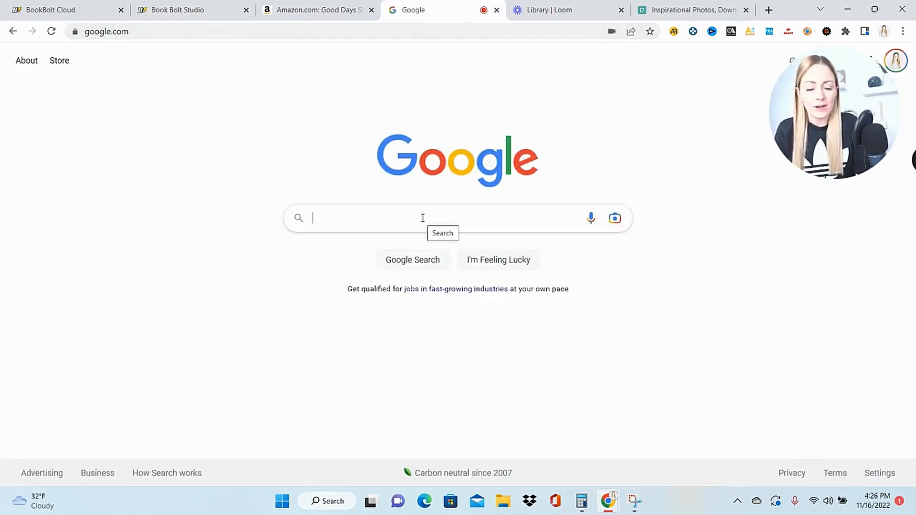
- Search Google for "inspirational quote about life journey" and select the quote about the journey teaching you a lot about your destination
type("inspirational quote about life journey")
key("Return")
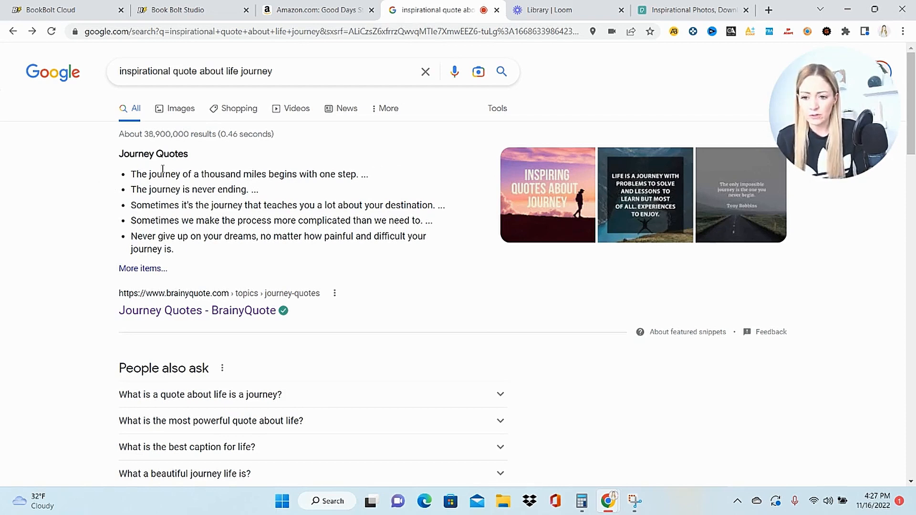
left_click_drag(105, 210, 440, 204)
key("ctrl+c")
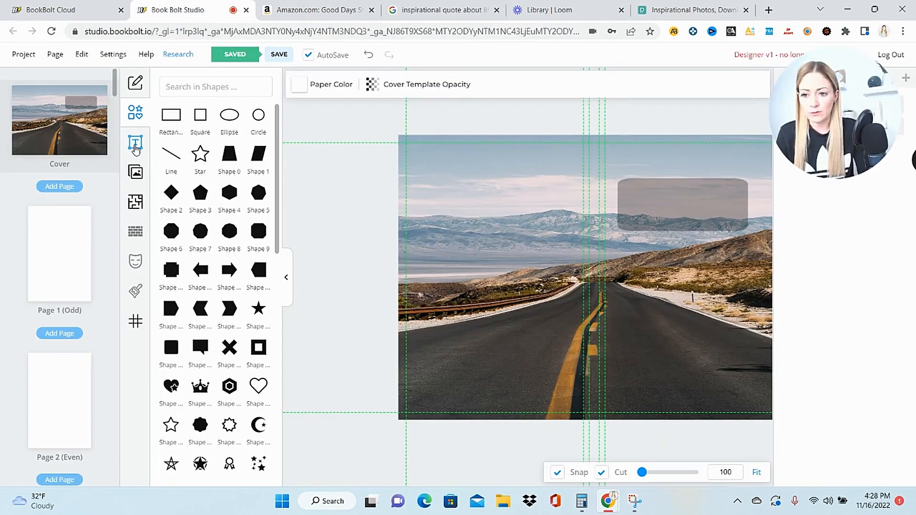
- Back in Book Bolt Studio, add regular multiline text to the cover reading "Sometimes it's the journey that teaches you a lot about your destination. ..."
left_click(136, 146)
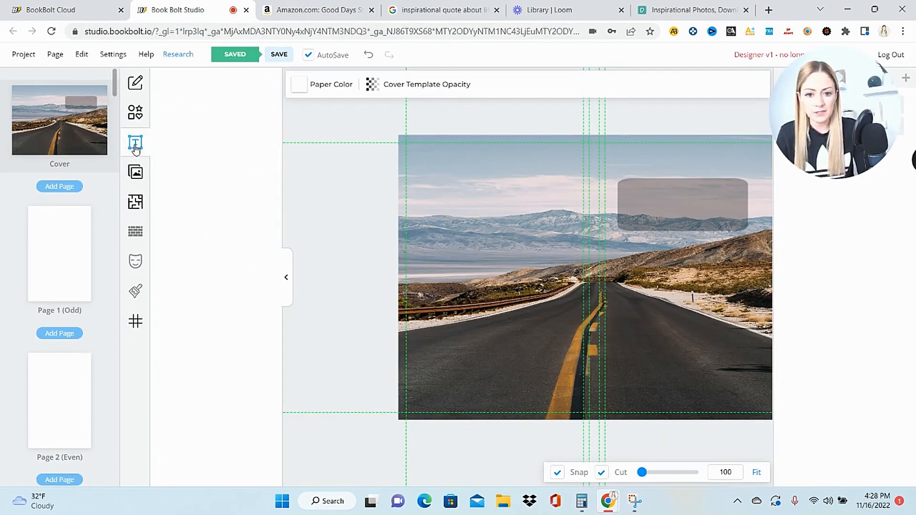
left_click(225, 126)
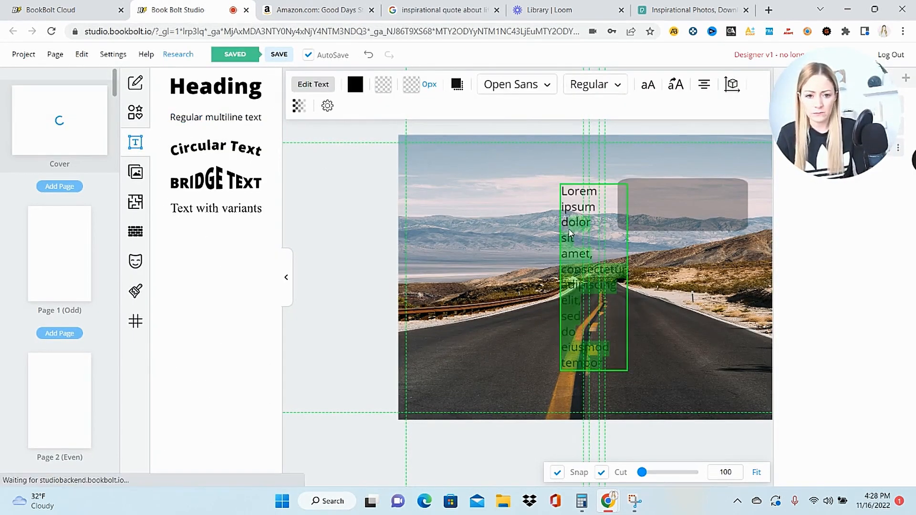
left_click_drag(572, 234, 563, 202)
key("ctrl+v")
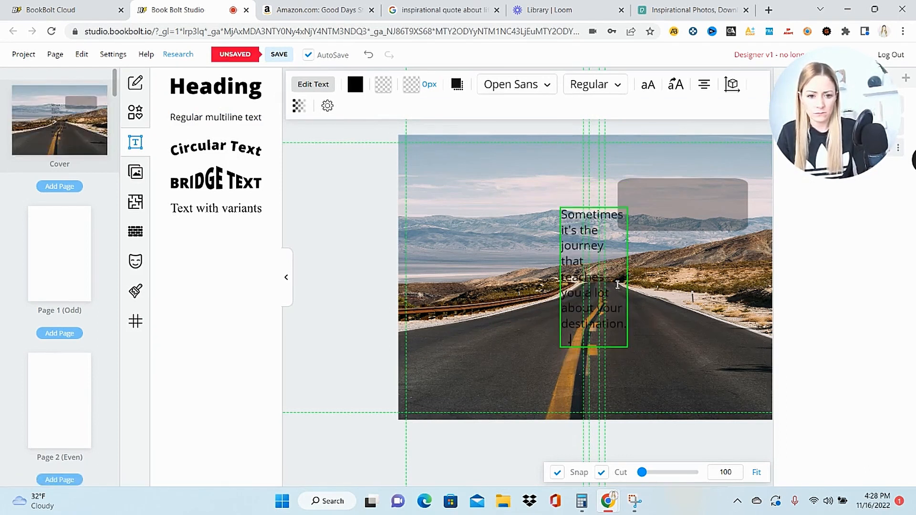
left_click(619, 201)
- Widen the quote's text box on the front cover and stretch the translucent rectangle slightly taller to fit it
left_click_drag(574, 247, 628, 223)
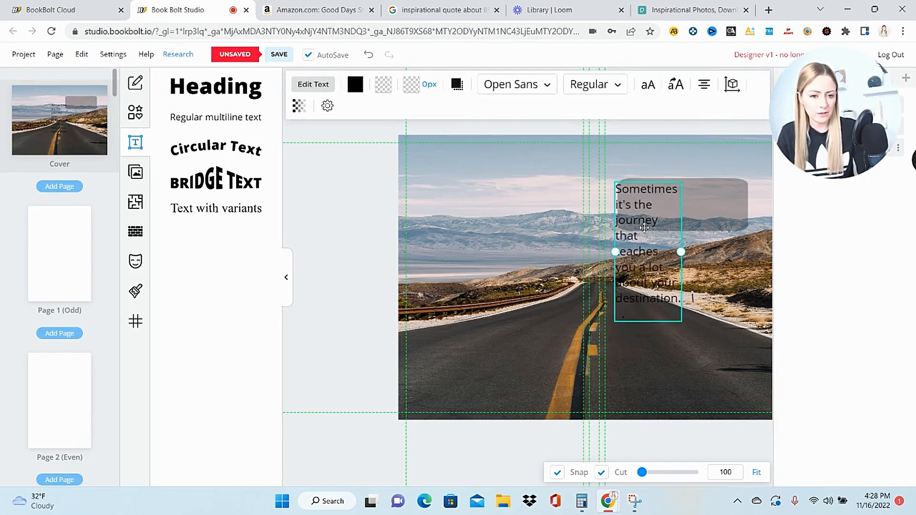
left_click_drag(681, 252, 717, 226)
left_click(843, 158)
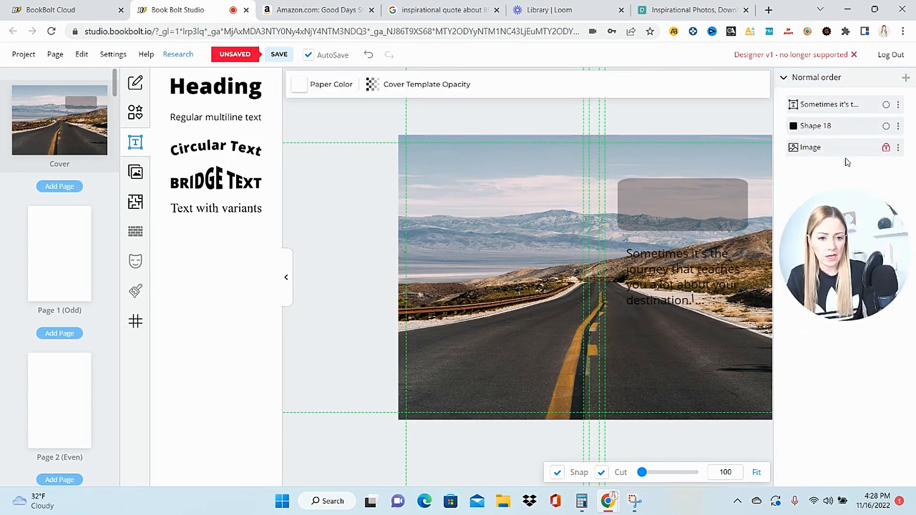
left_click(672, 222)
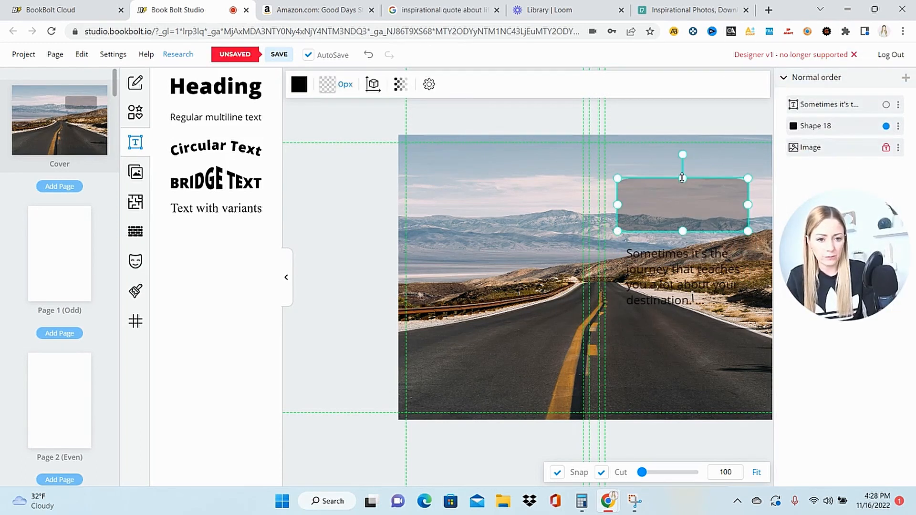
left_click_drag(682, 178, 683, 169)
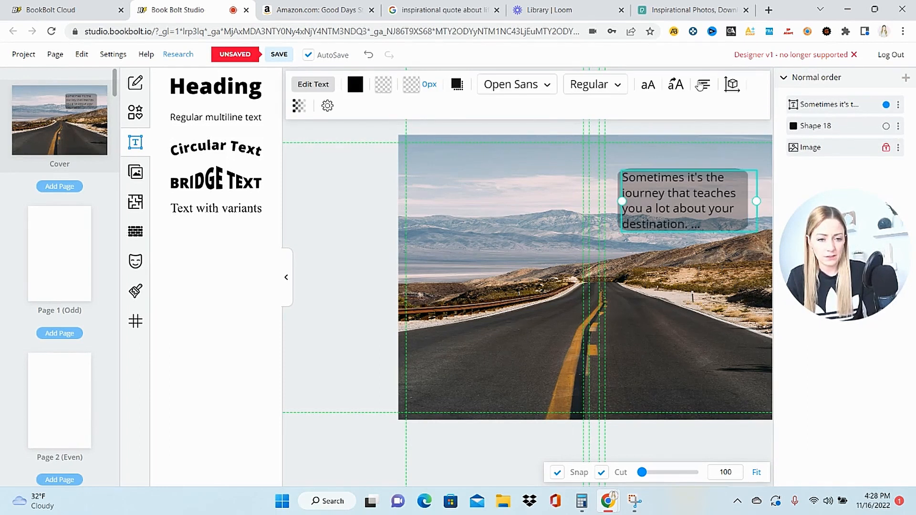
- Place the quote over the translucent rectangle, center-align its text and color it white
left_click(701, 87)
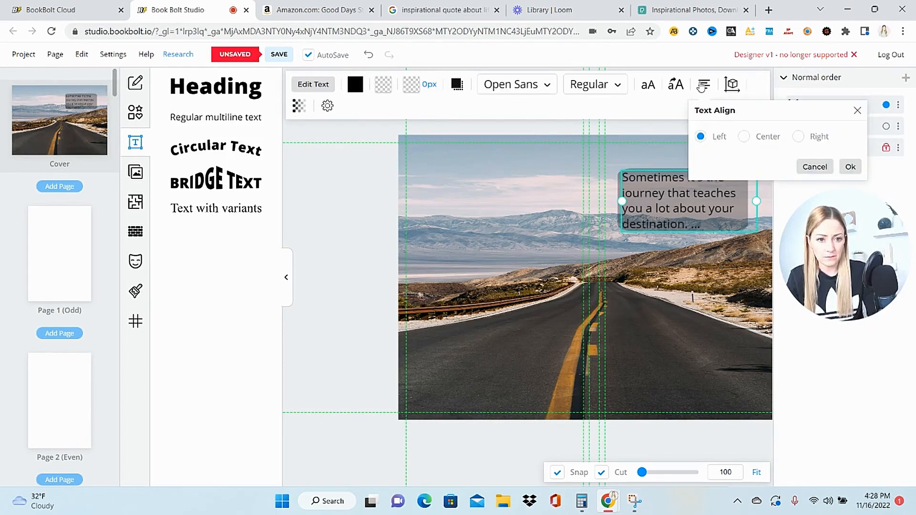
left_click(744, 136)
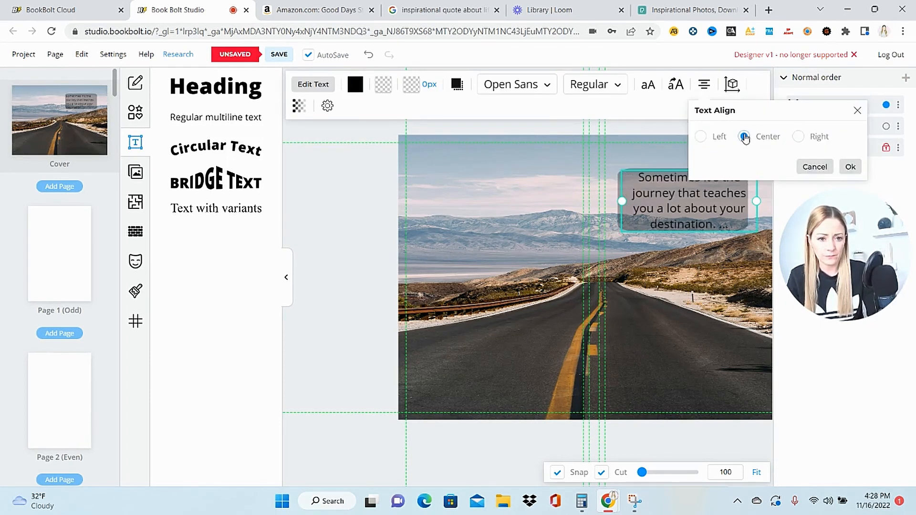
left_click(847, 168)
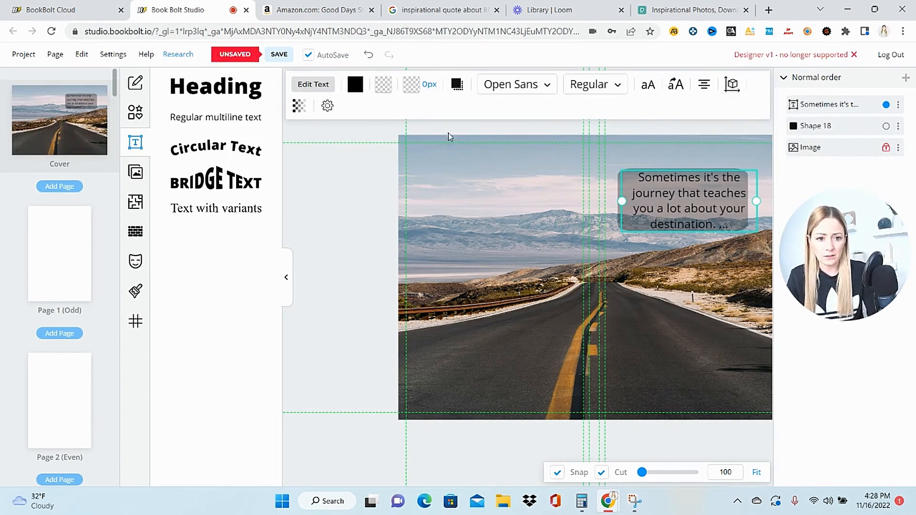
left_click(355, 84)
left_click(373, 137)
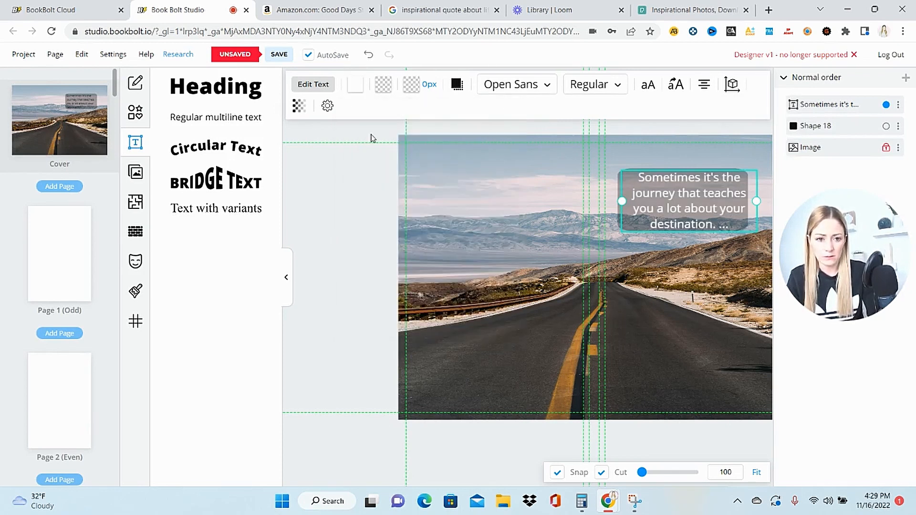
- Shift the rectangle and quote toward the middle of the front cover and remove the space before the closing dots
left_click(633, 218)
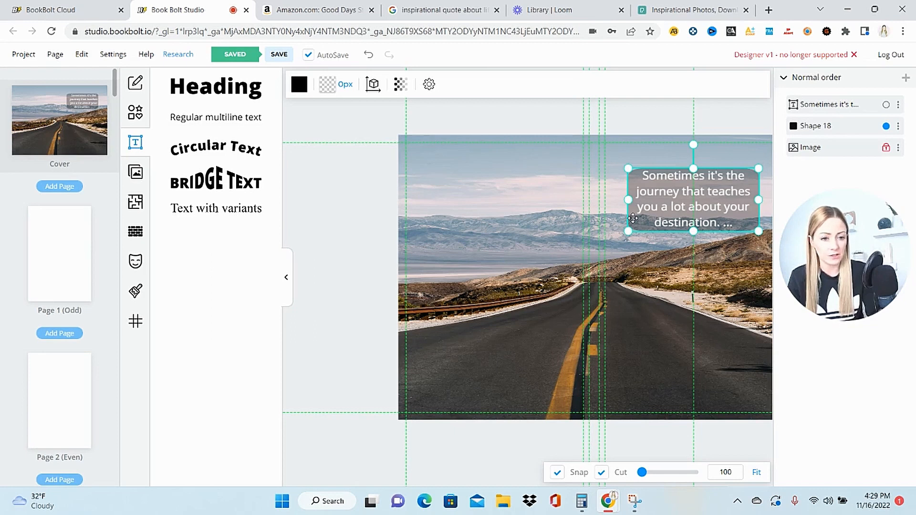
left_click(542, 191)
left_click(707, 206)
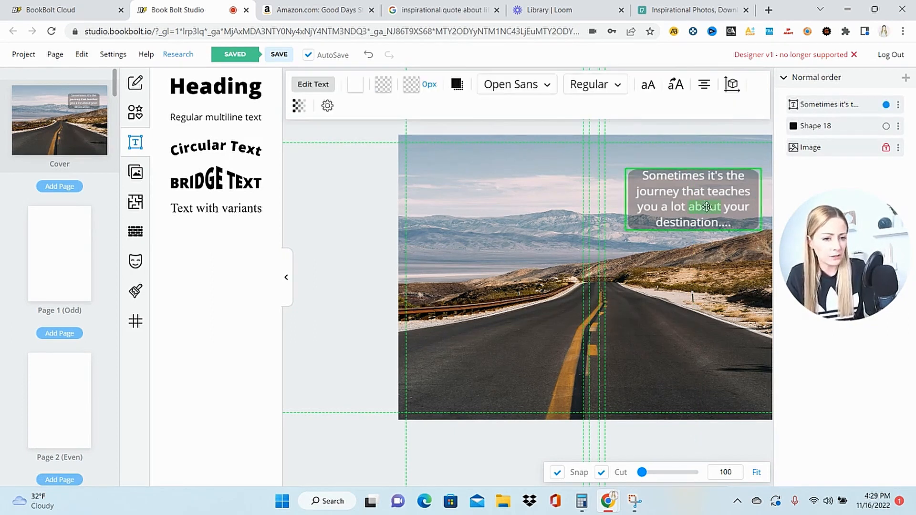
left_click(730, 222)
- Change the whole quote's font to Annie Use Your Telescope and slightly increase its font size
left_click_drag(744, 223, 641, 175)
left_click(547, 85)
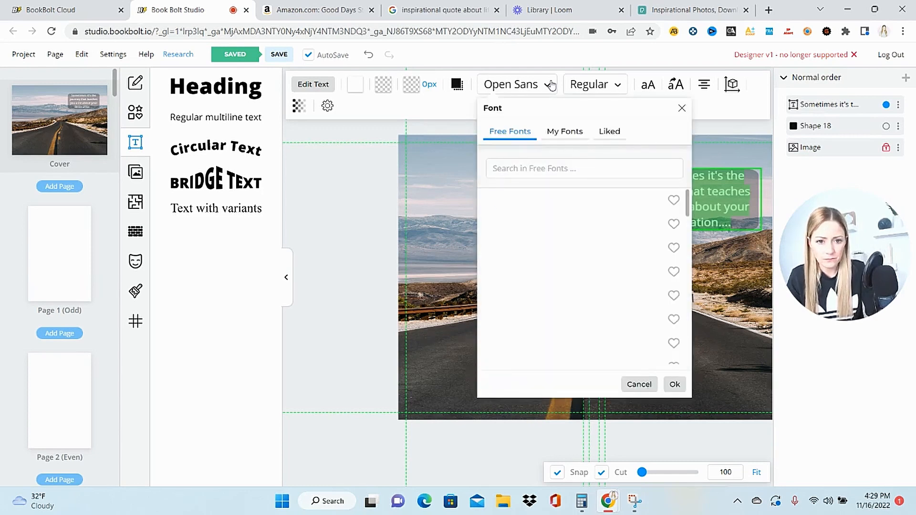
double_click(531, 280)
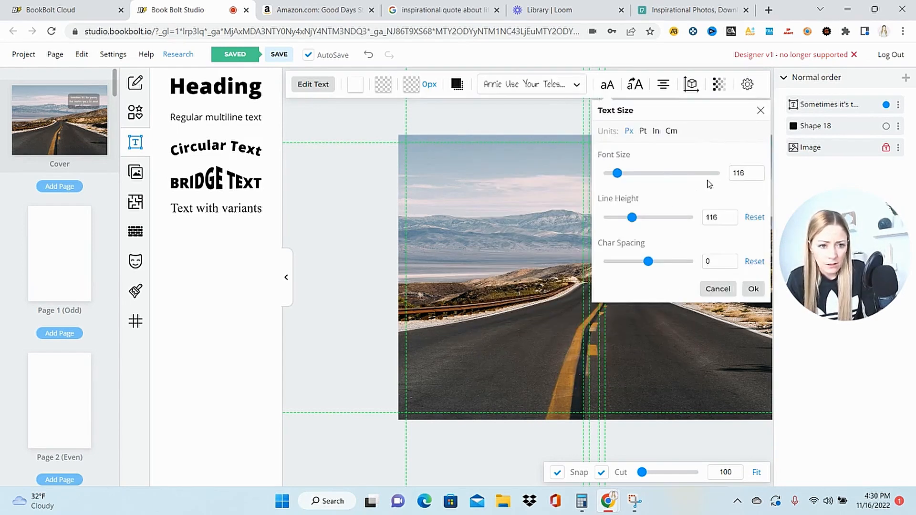
left_click(749, 173)
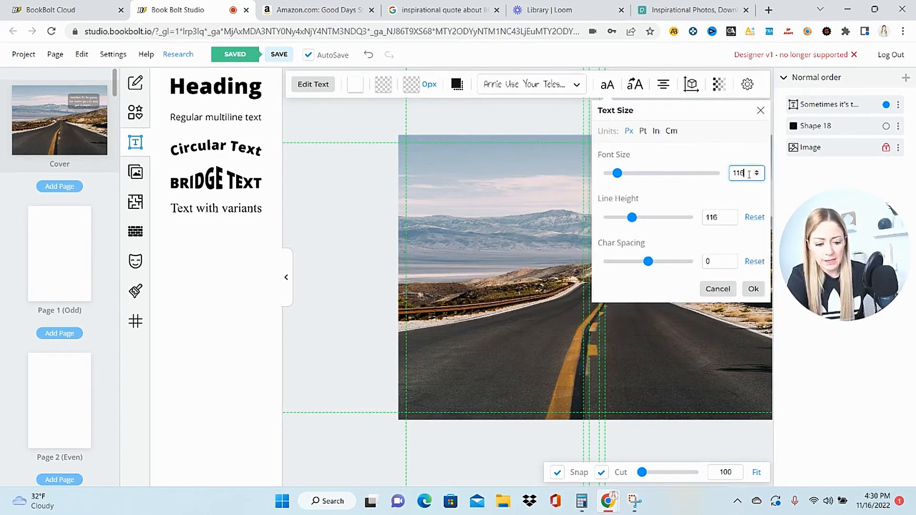
key("BackSpace")
key("BackSpace")
key("BackSpace")
type("18")
key("Return")
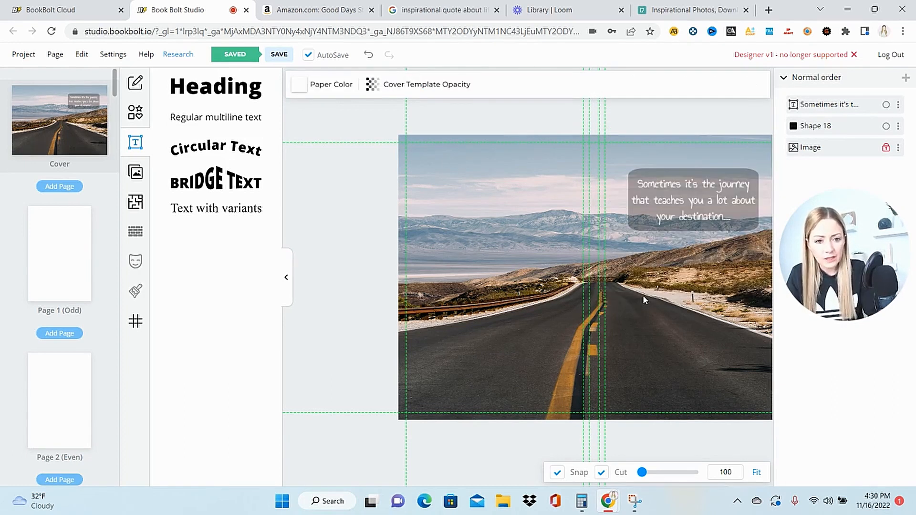
- Lock the quote text and the translucent rectangle behind it on the front cover
right_click(694, 199)
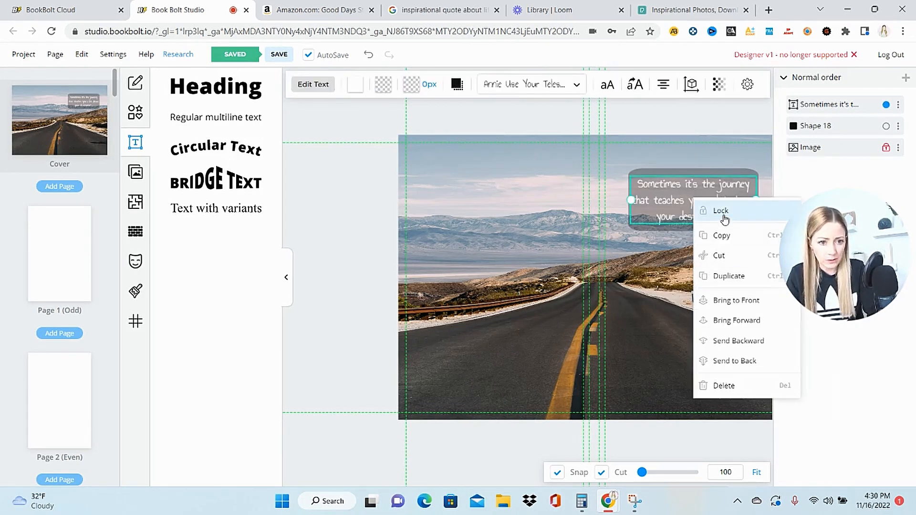
left_click(710, 210)
left_click(641, 223)
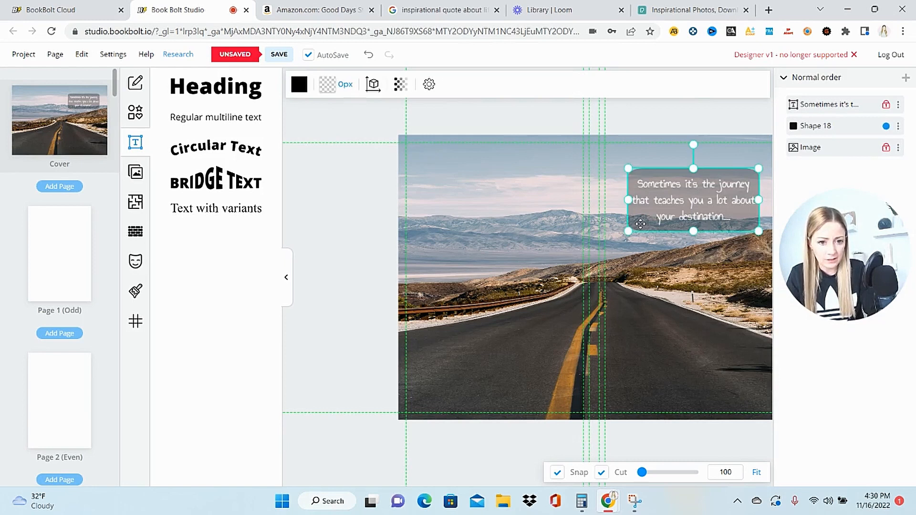
right_click(641, 224)
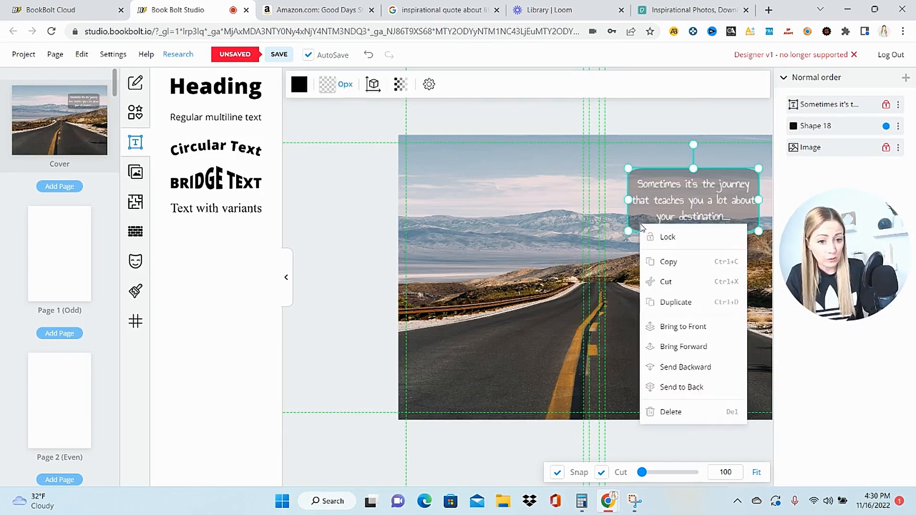
left_click(662, 243)
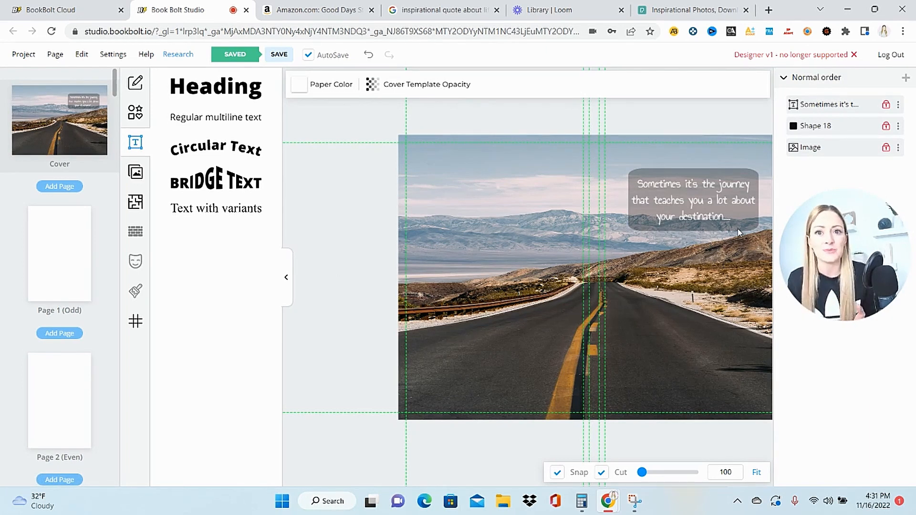
- Go to interior page 1 and choose the Wide Journal variant of the Journal page template
left_click(52, 271)
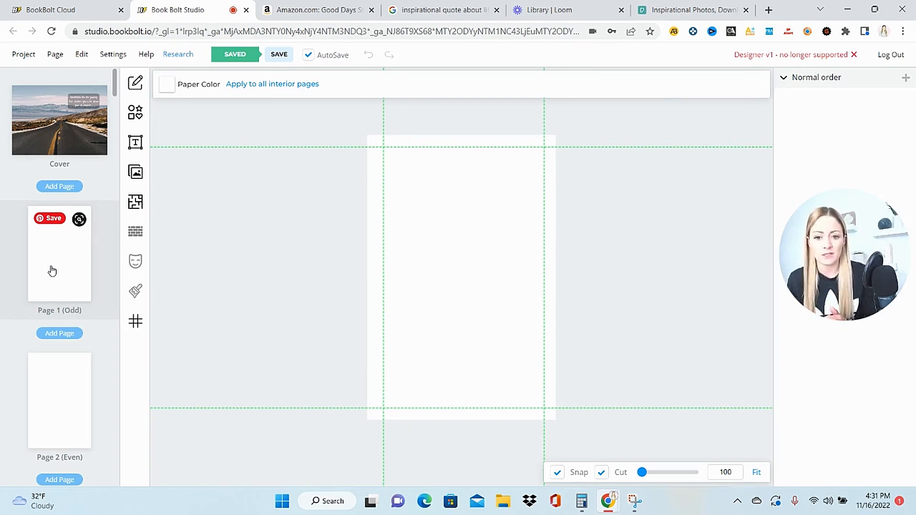
left_click(136, 203)
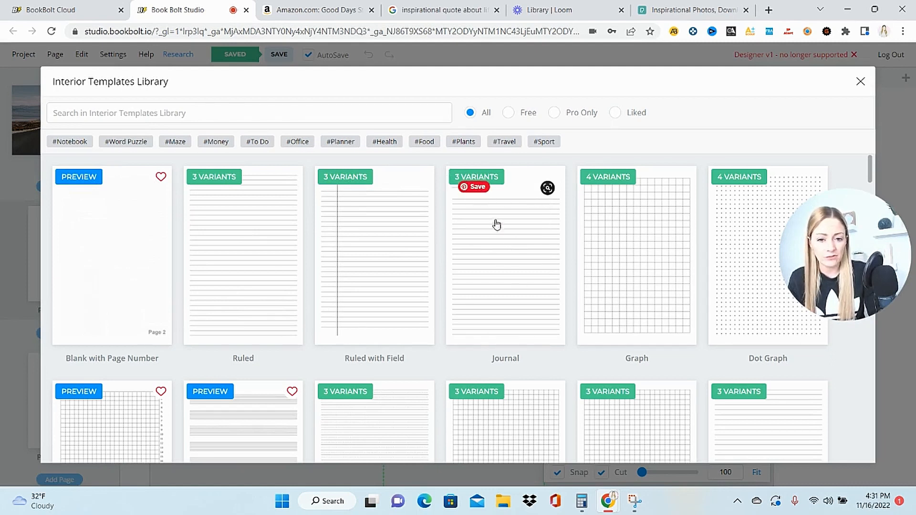
left_click(505, 248)
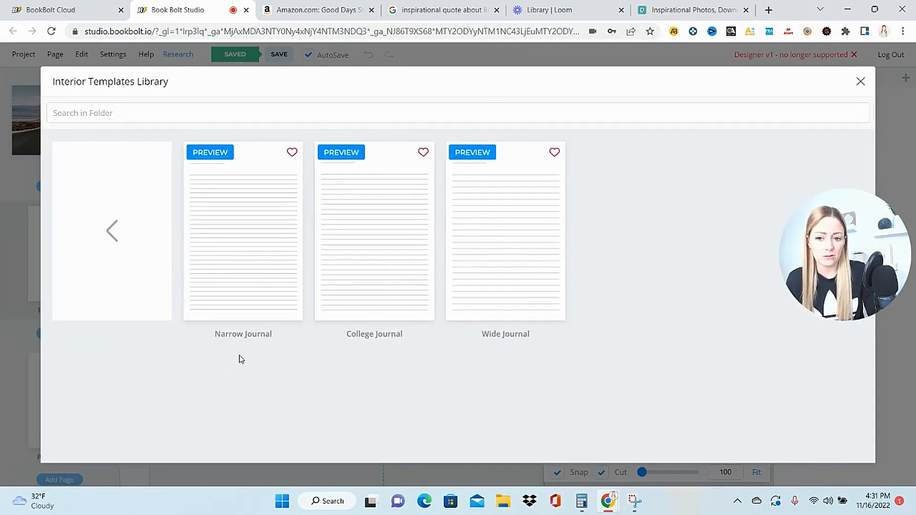
left_click(509, 242)
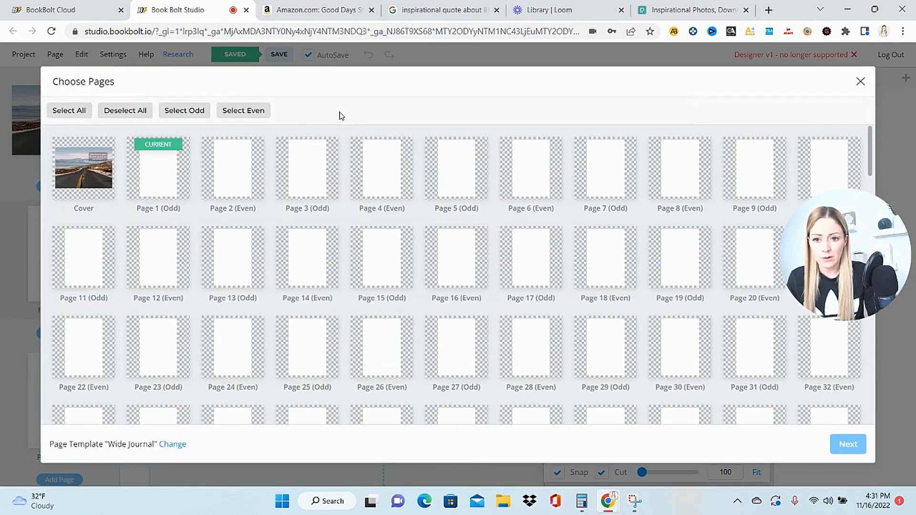
- Apply the Wide Journal template with its default options to all 200 interior pages, leaving out the cover
left_click(69, 112)
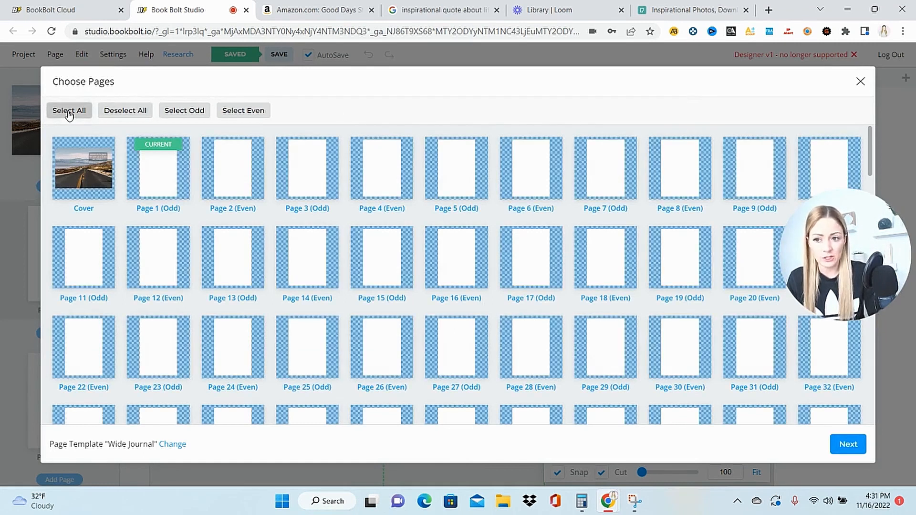
left_click(78, 168)
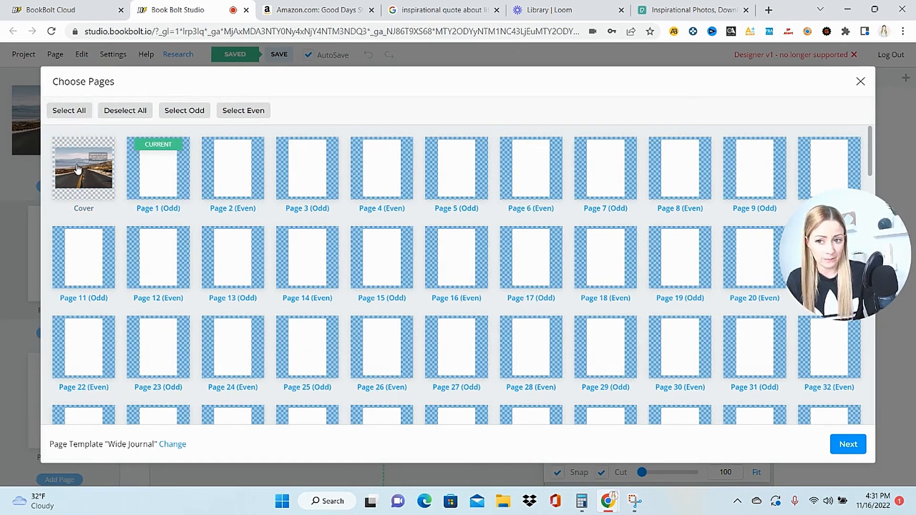
left_click(849, 444)
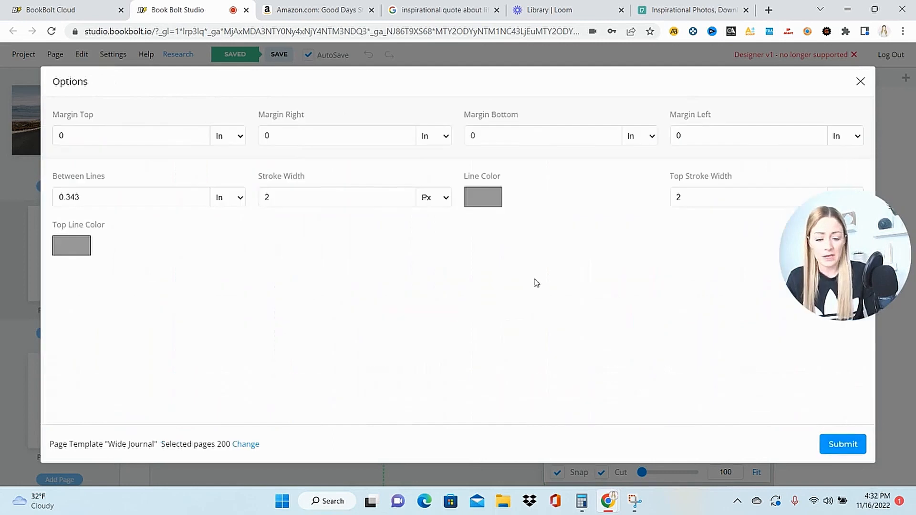
left_click(491, 205)
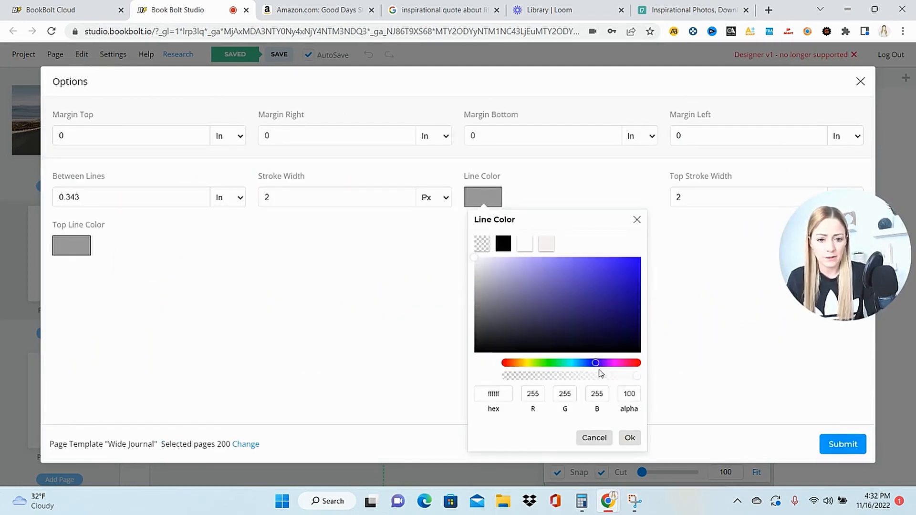
left_click(640, 222)
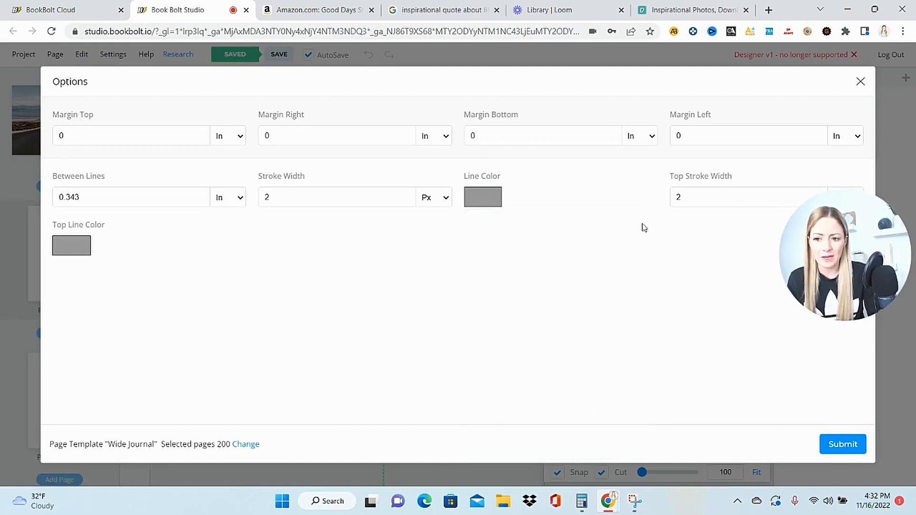
left_click(843, 446)
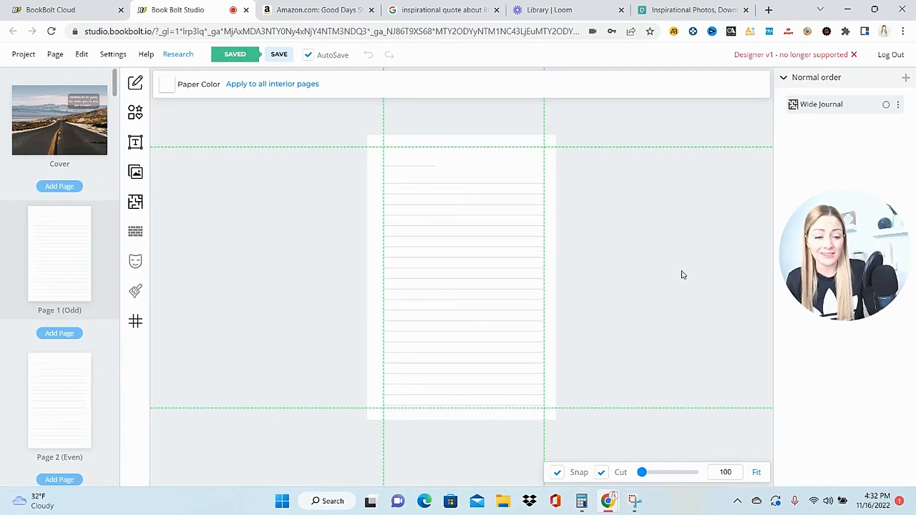
- Review the cover and the lined interior pages, finishing on the cover
left_click(58, 129)
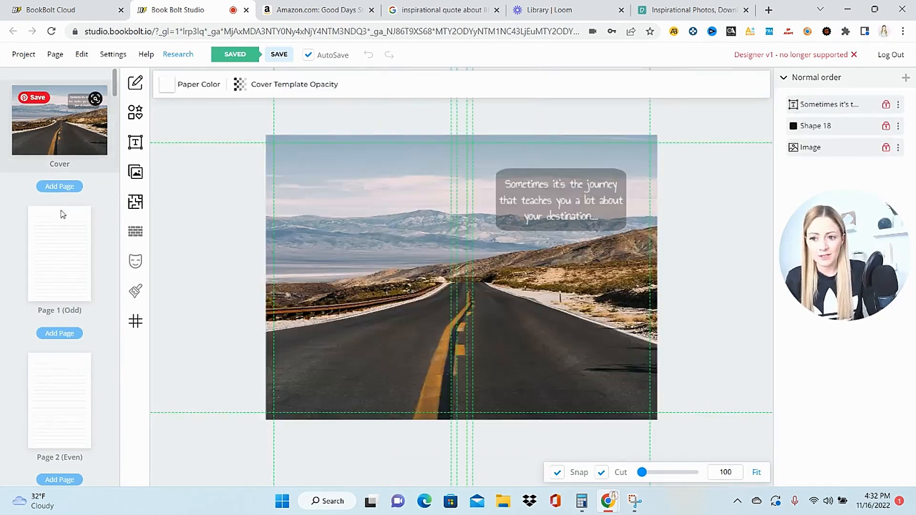
left_click(65, 243)
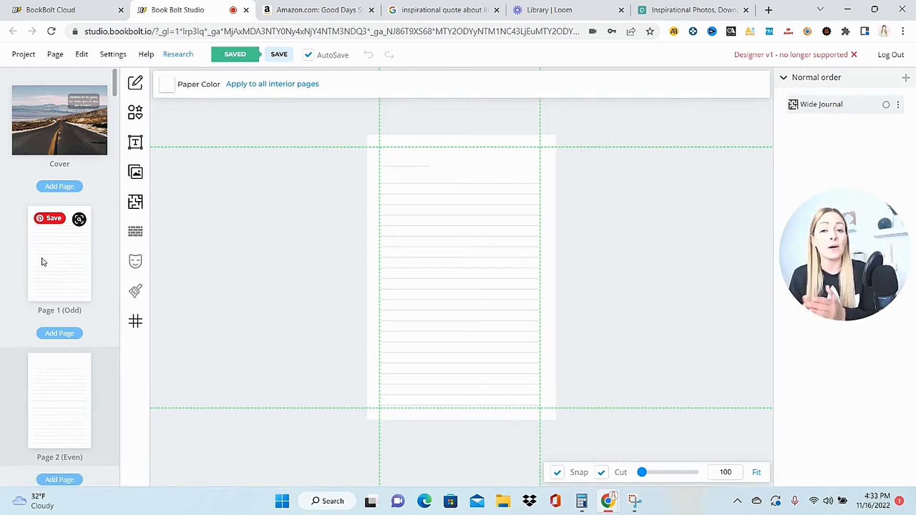
left_click(33, 107)
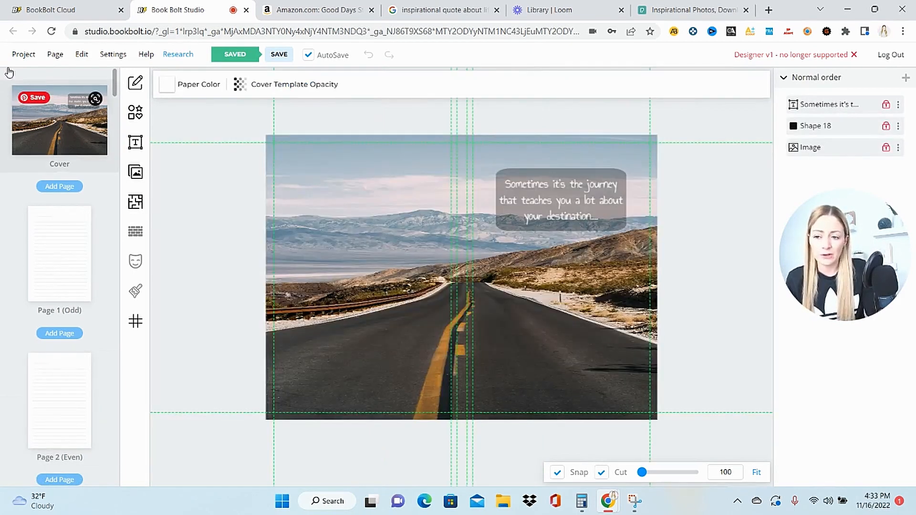
left_click(20, 57)
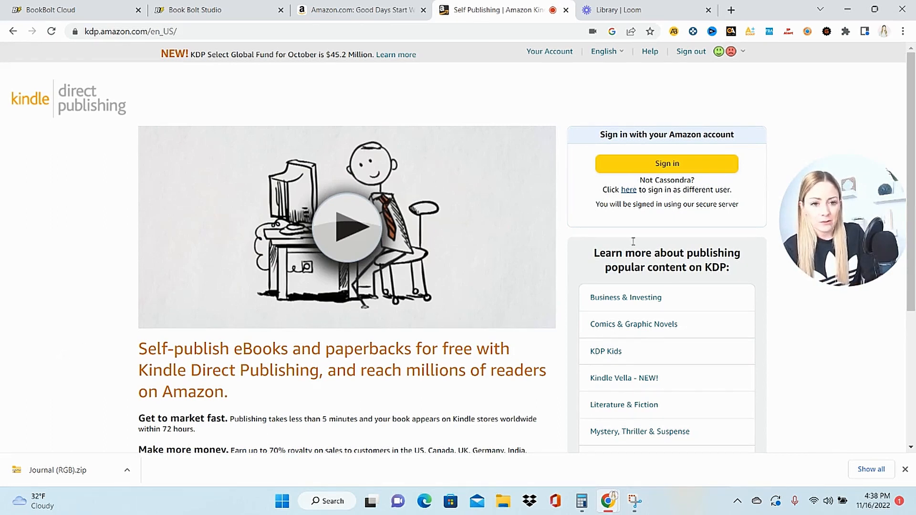
- Sign in to Kindle Direct Publishing and start creating a new paperback
left_click(683, 164)
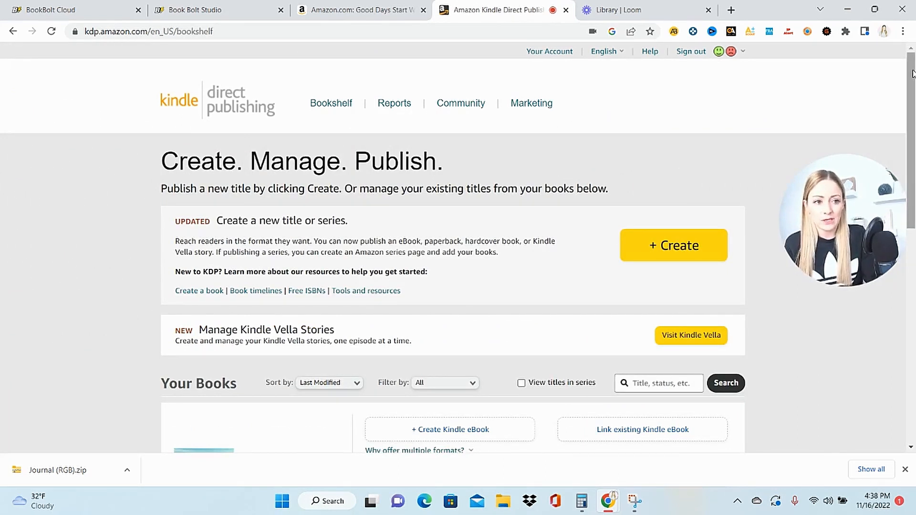
mouse_move(913, 75)
left_mouse_down()
mouse_move(914, 201)
mouse_move(915, 64)
left_mouse_up()
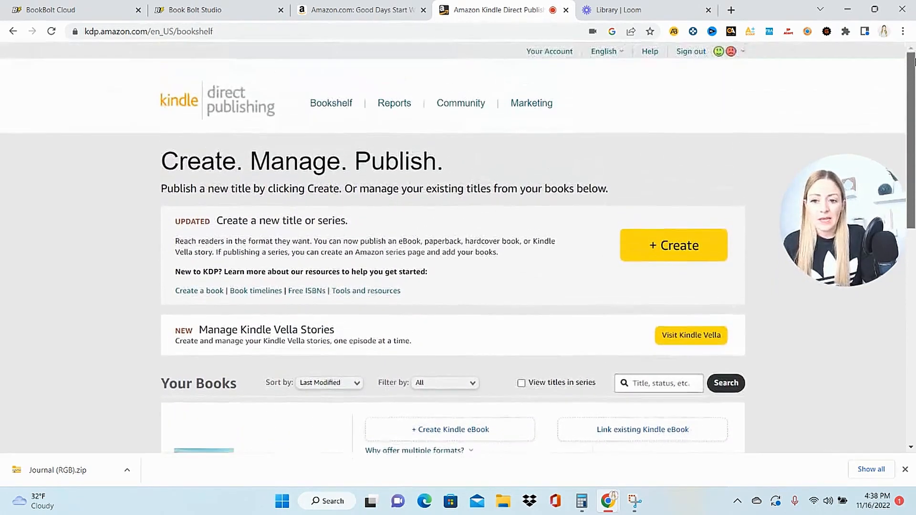
left_click(684, 251)
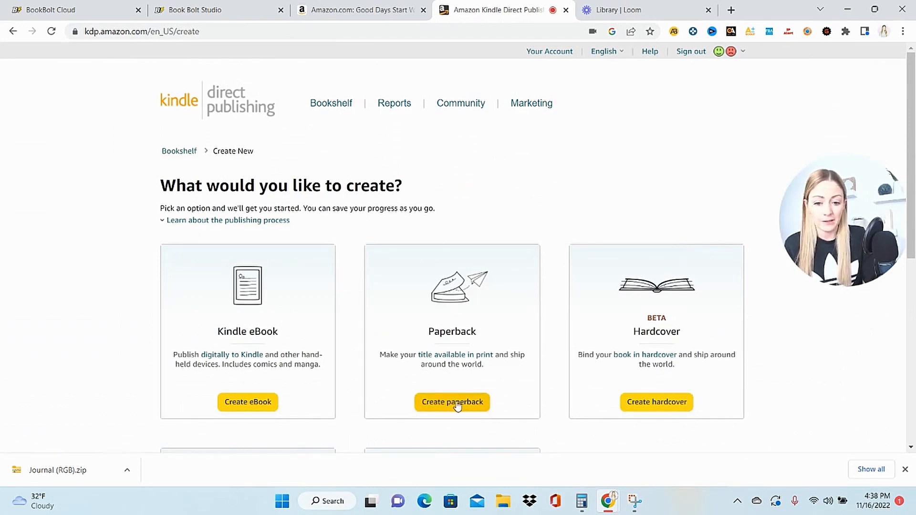
left_click(457, 403)
left_click(505, 190)
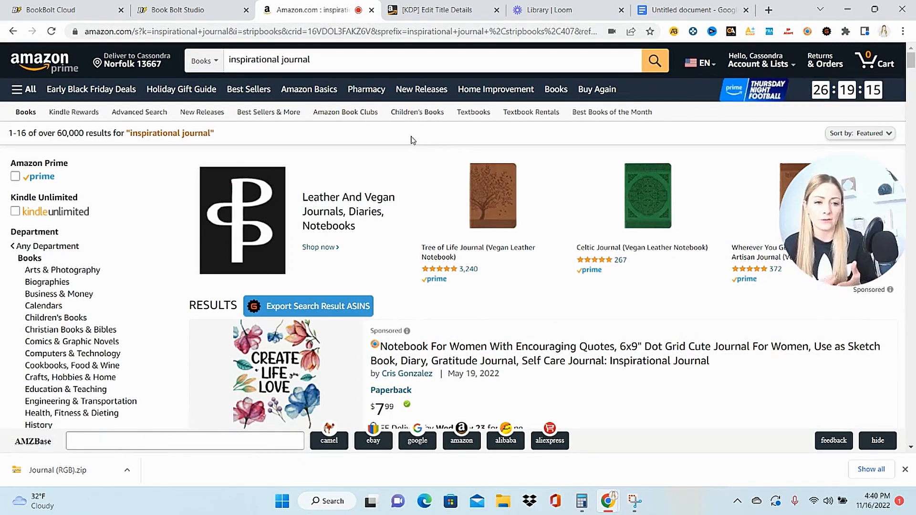
- Search Book Bolt's keyword finder for "cute journal for woman" and sort the results by highest Amazon search volume
key("ctrl+1")
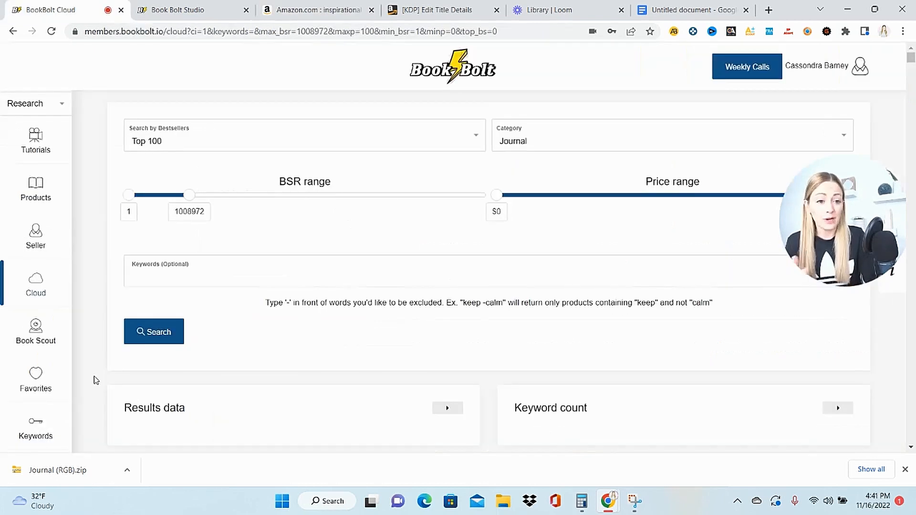
left_click(42, 432)
left_click(348, 167)
type("cute journal for ")
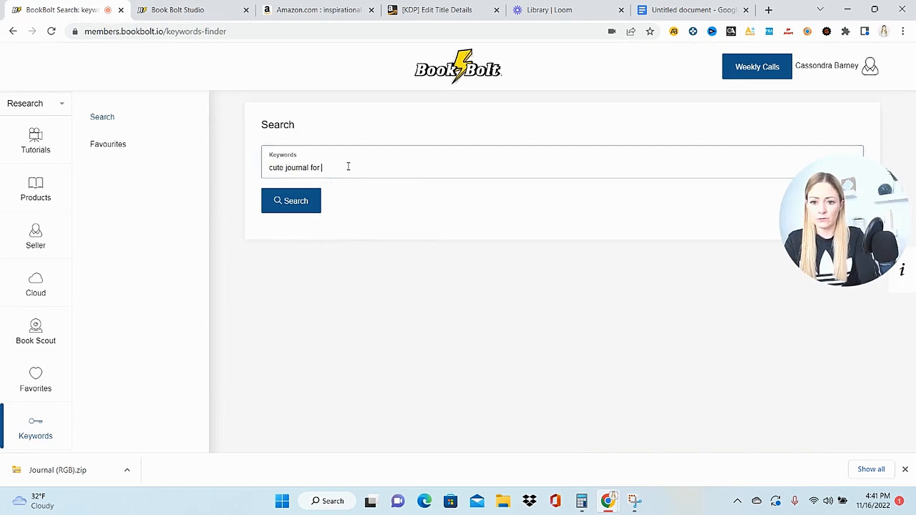
type("woman")
key("Return")
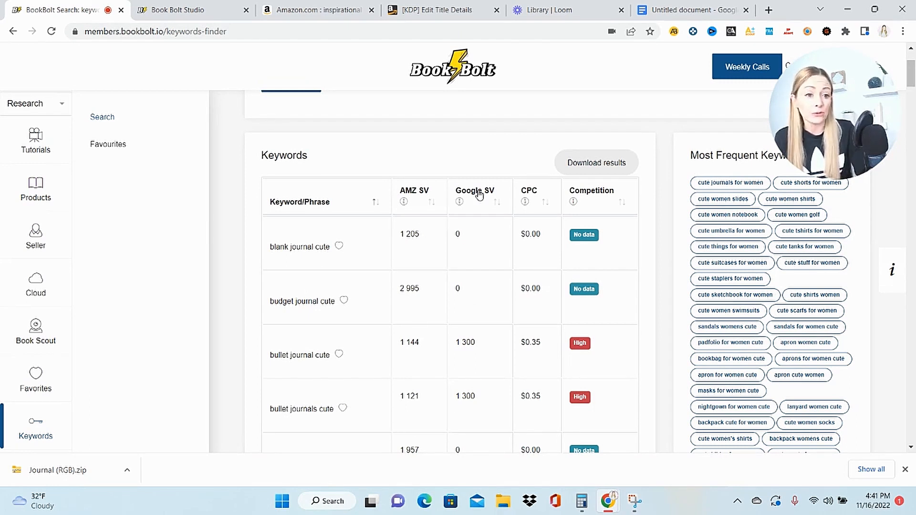
left_click(432, 204)
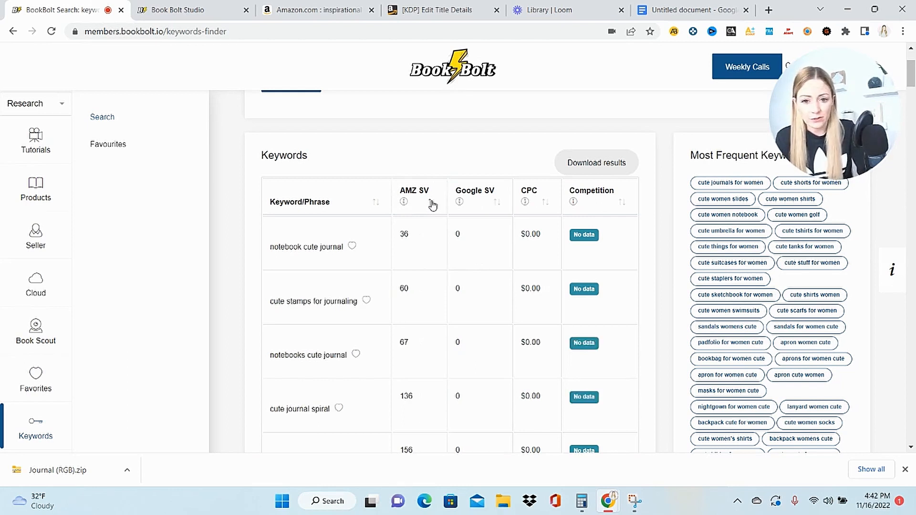
left_click(432, 203)
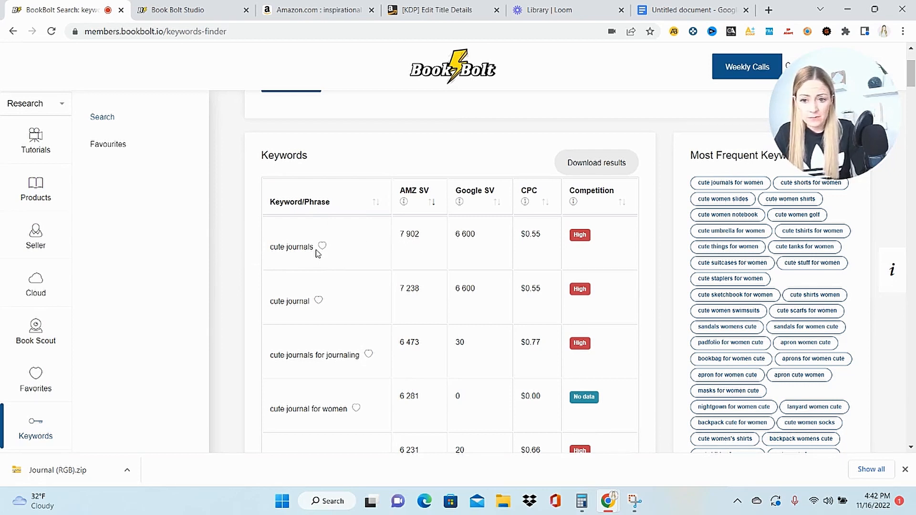
- Copy the keyword "cute journals" from the results into the blank Google Docs document and start a new line
left_click_drag(316, 248, 271, 256)
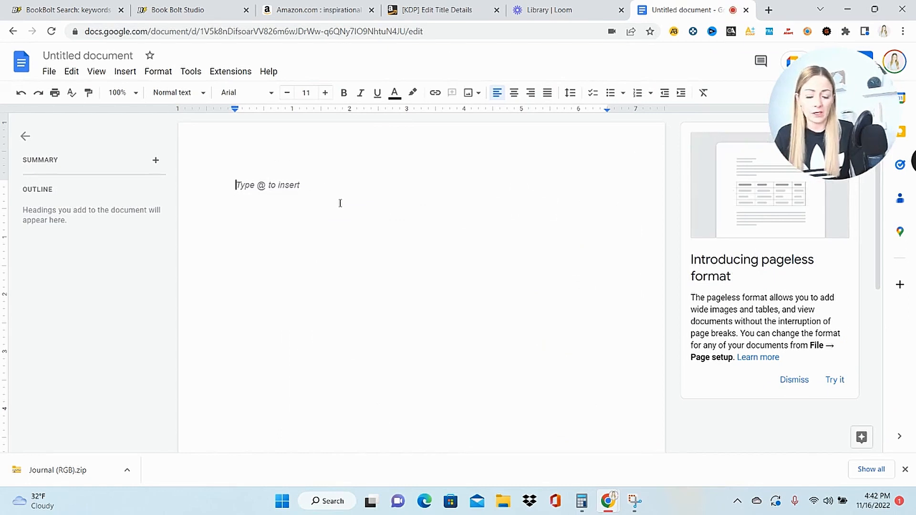
type("cute journals")
key("Return")
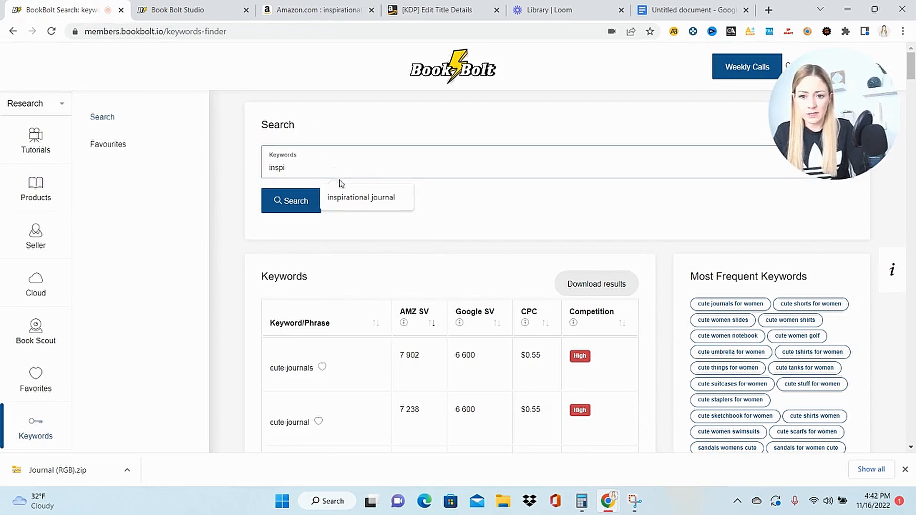
- Search Book Bolt keywords for "inspirational journal" and copy "womans journal inspirational" and "daily inspirational journal" into the Google Docs list
left_click(370, 204)
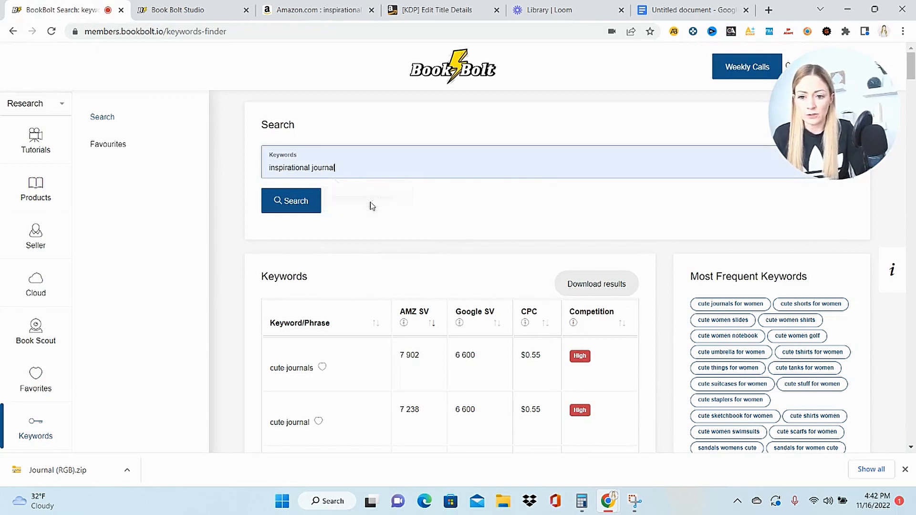
left_click(315, 210)
scroll(317, 224, "down", 1)
left_click_drag(270, 384, 346, 377)
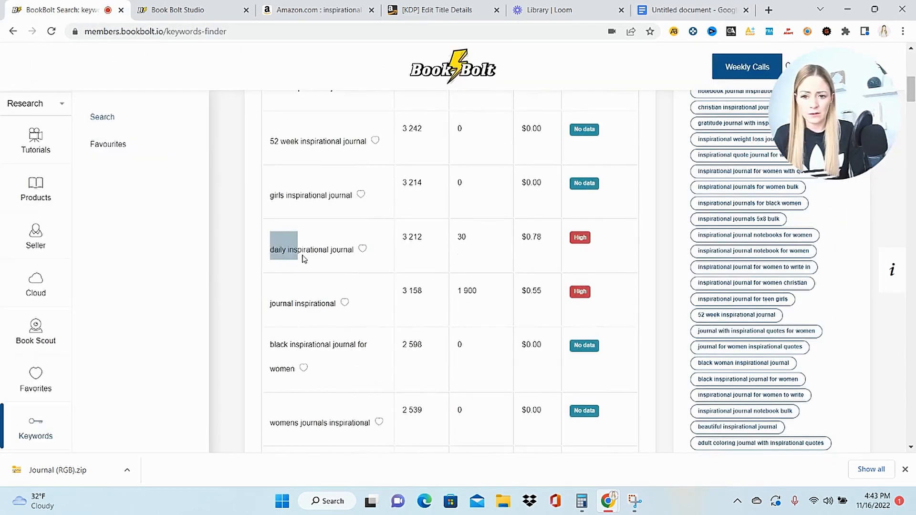
left_click_drag(304, 258, 355, 263)
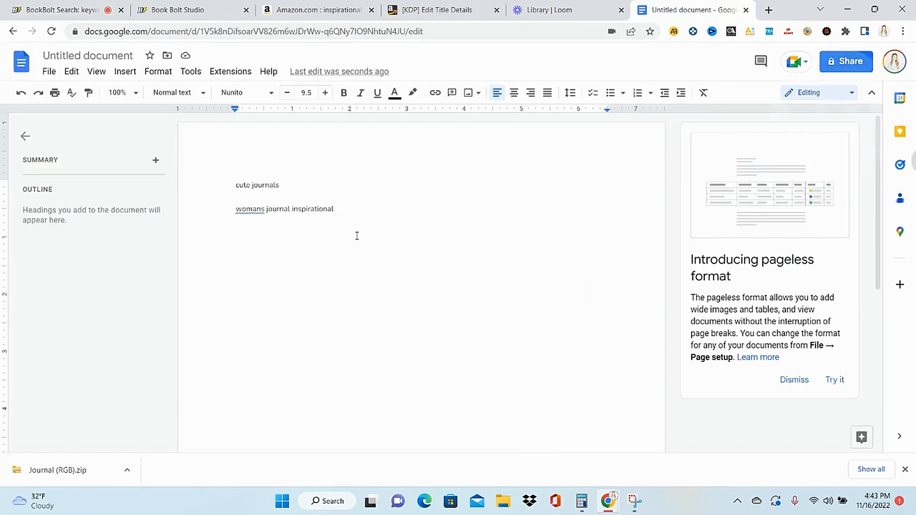
key("Return")
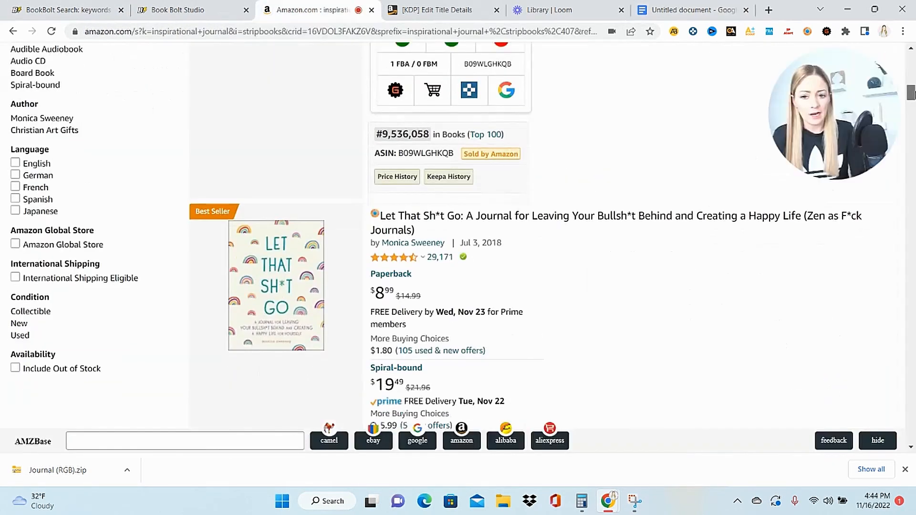
- Examine the titles and product details of the inspirational journals listed on Amazon, including the best seller
scroll(436, 235, "down", 1)
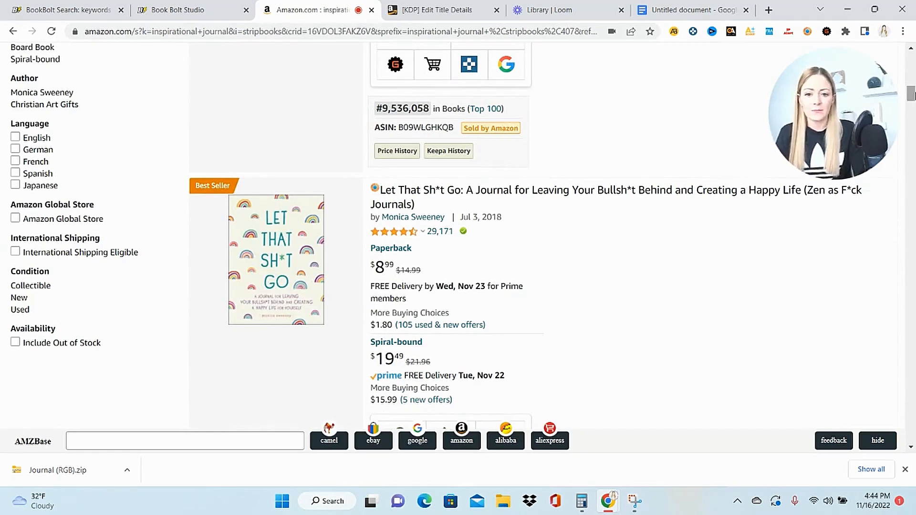
mouse_move(319, 195)
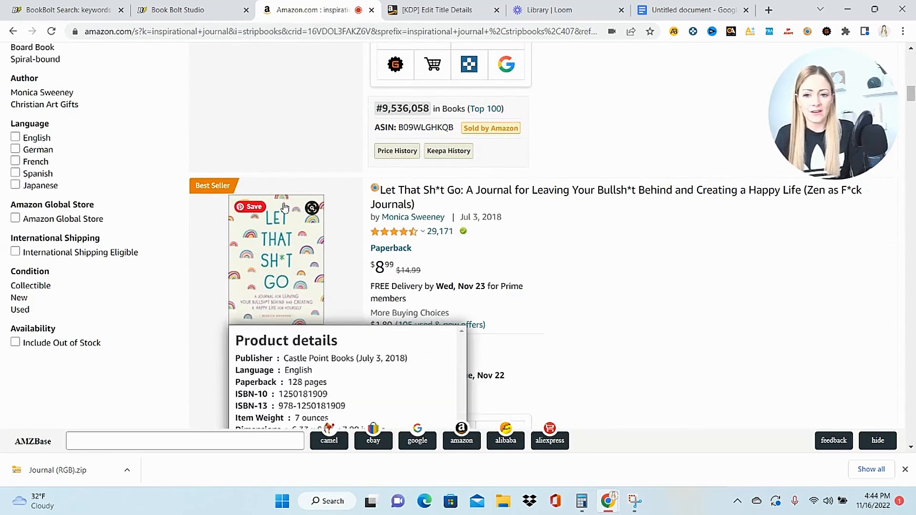
mouse_move(543, 186)
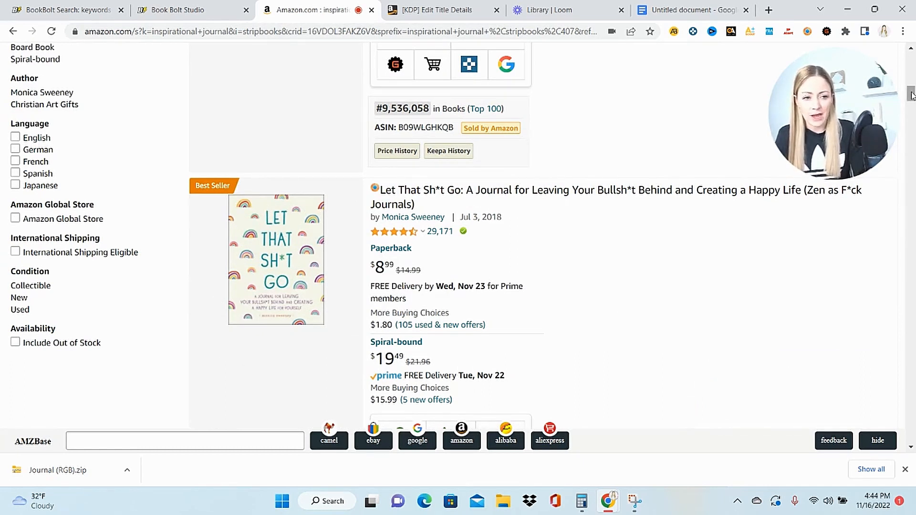
left_click_drag(912, 96, 912, 154)
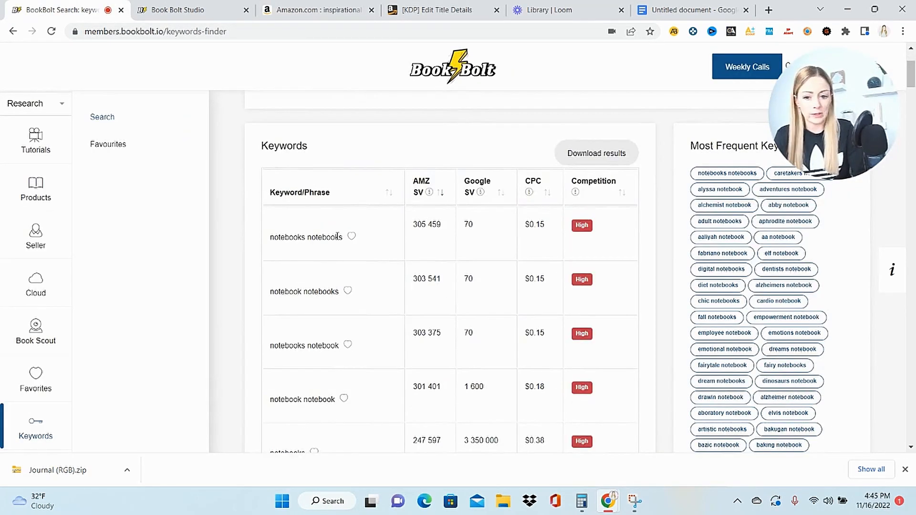
- Add the Book Bolt keywords "notebook" and, from a "girls journal" search, "adventure journal for girls" to the Google Docs list
scroll(327, 286, "down", 2)
double_click(296, 428)
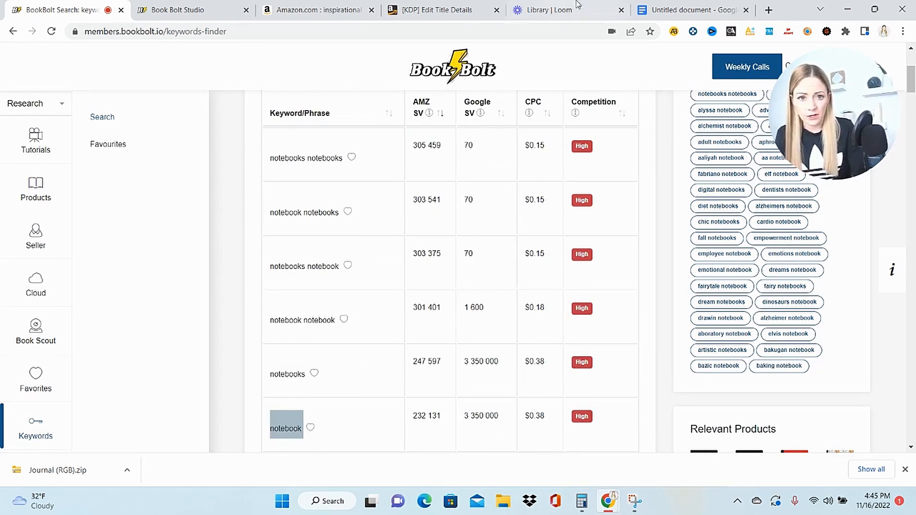
left_click(658, 13)
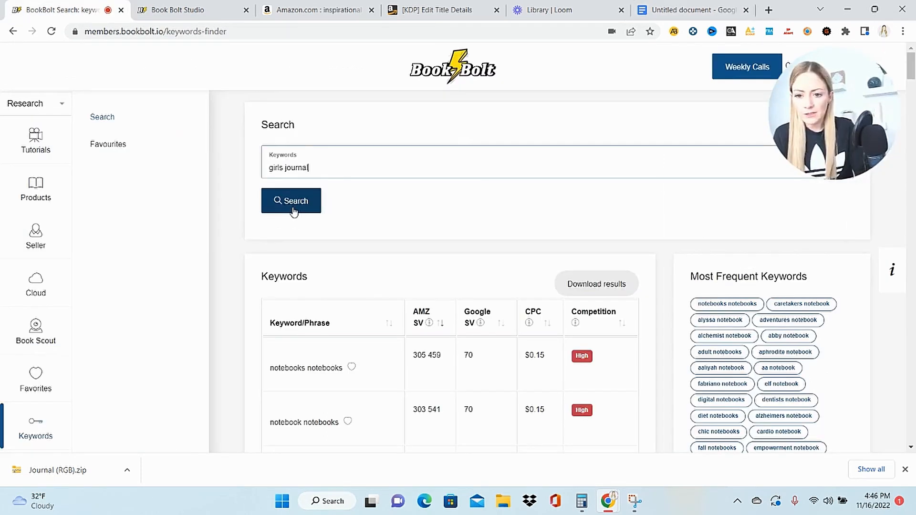
left_click(294, 212)
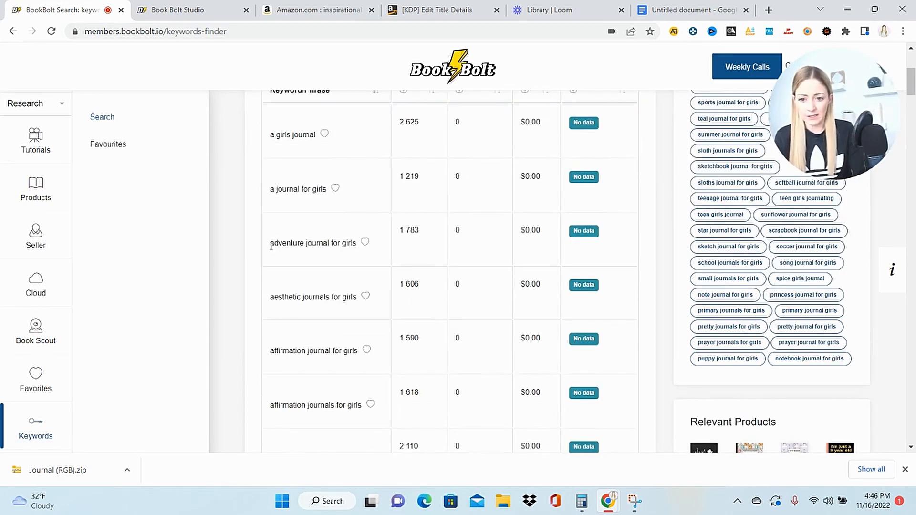
left_click_drag(271, 245, 357, 245)
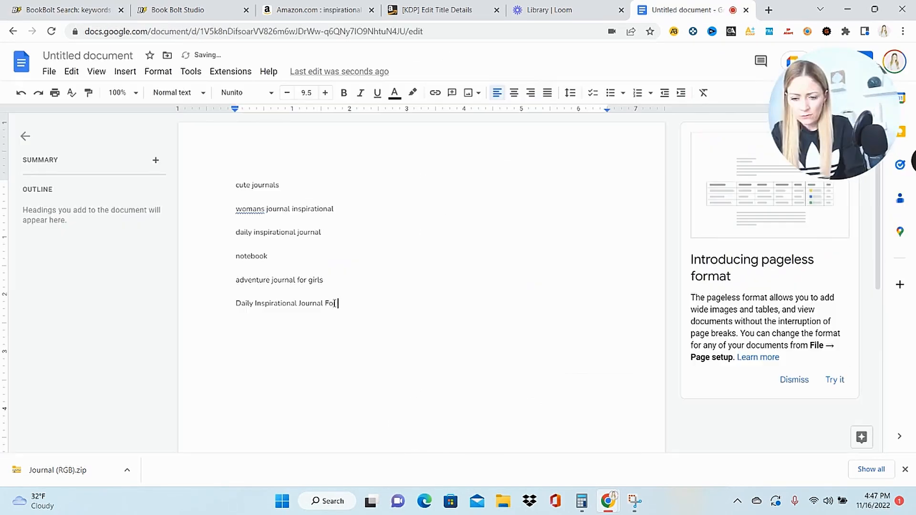
- Write "Daily Inspirational Journal For Women, Men, Girls | Cute Journal | Notebook (200 Pages) 6X9" below the keywords and paste it as the KDP Book Title
type("Women, Men, Girls | Cute Journal")
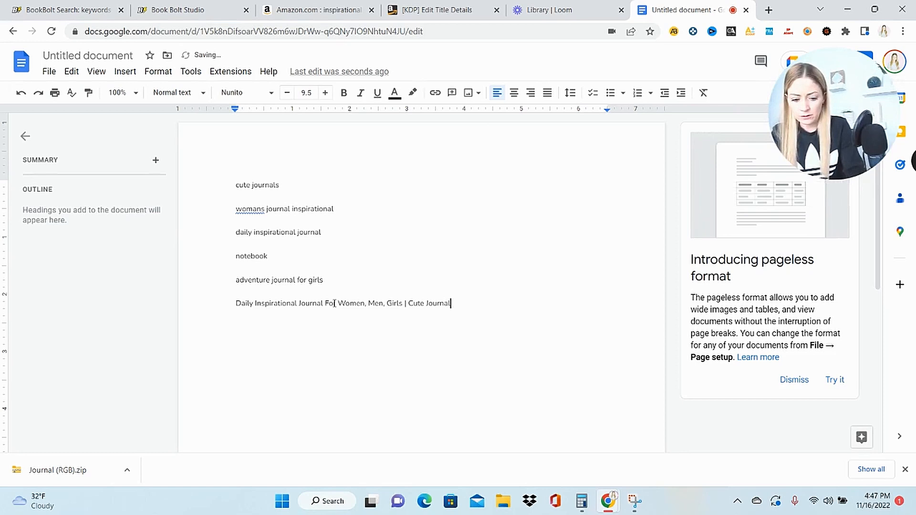
type(" | Notebook (200 Pages) 6X9")
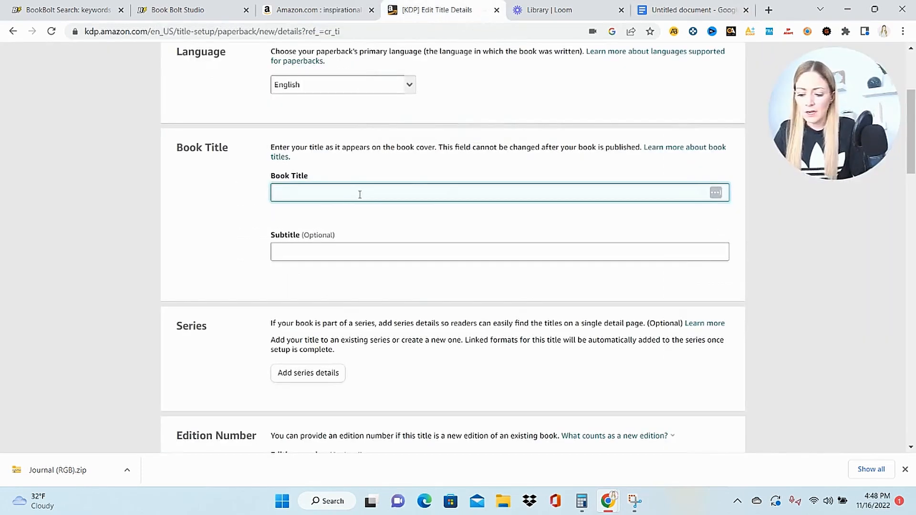
type("Daily Inspirational Journal For Women, Men, Girls | Cute Journal | Notebook (200 Pages) 6X9")
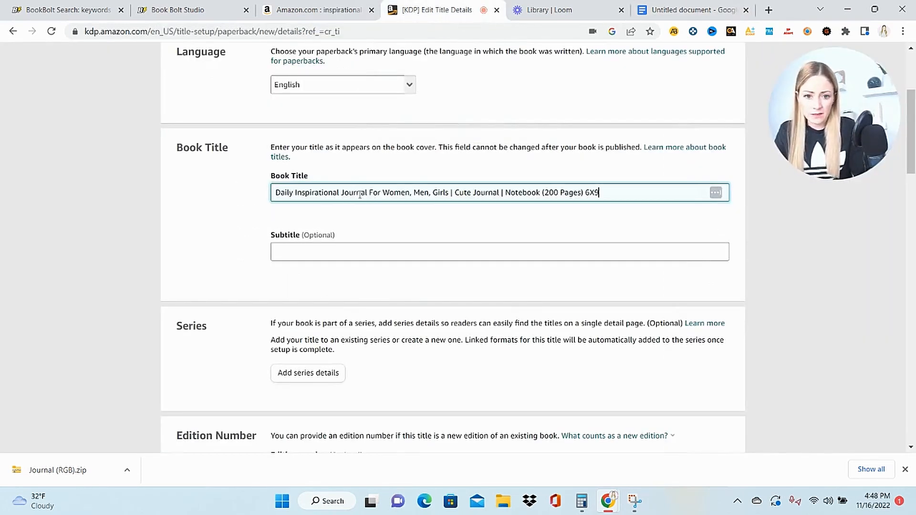
- Enter the primary author's first and last name in the paperback details
scroll(474, 250, "down", 3)
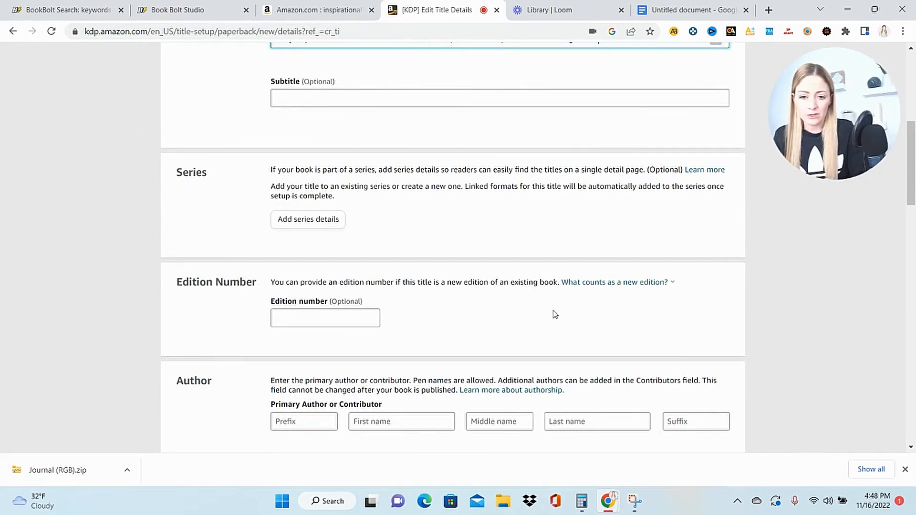
left_click_drag(911, 178, 911, 227)
left_click(405, 180)
type("Cassondra")
key("Tab")
key("Tab")
type("Barne")
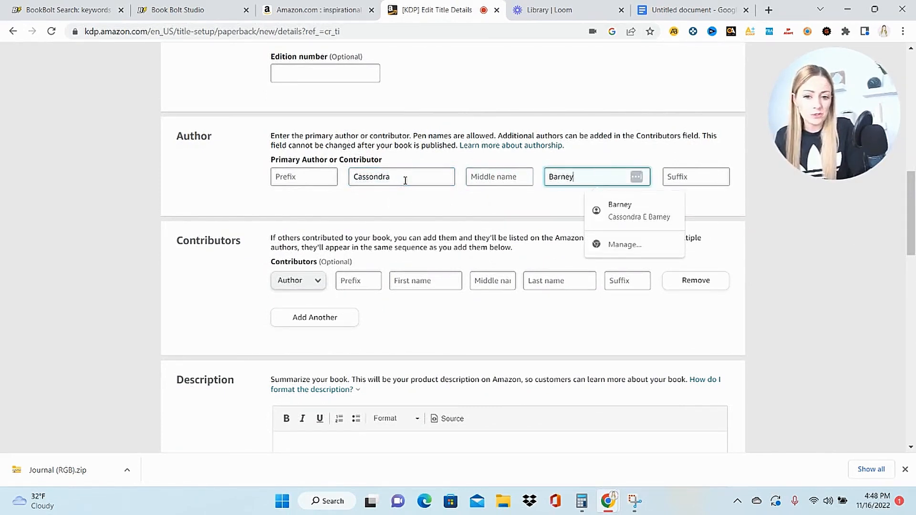
- Copy the product description of the Christian Art Gifts journal on Amazon and paste it into the KDP book description
scroll(525, 310, "down", 5)
left_click(497, 283)
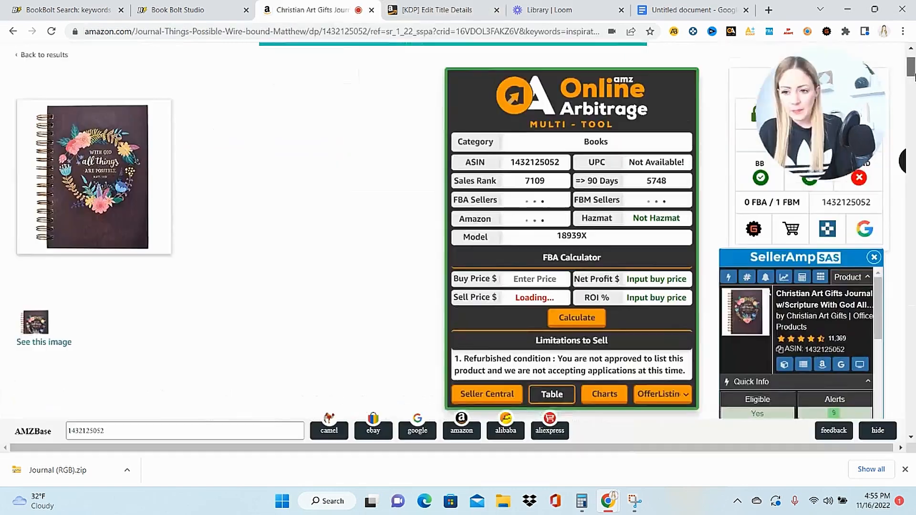
scroll(912, 108, "down", 10)
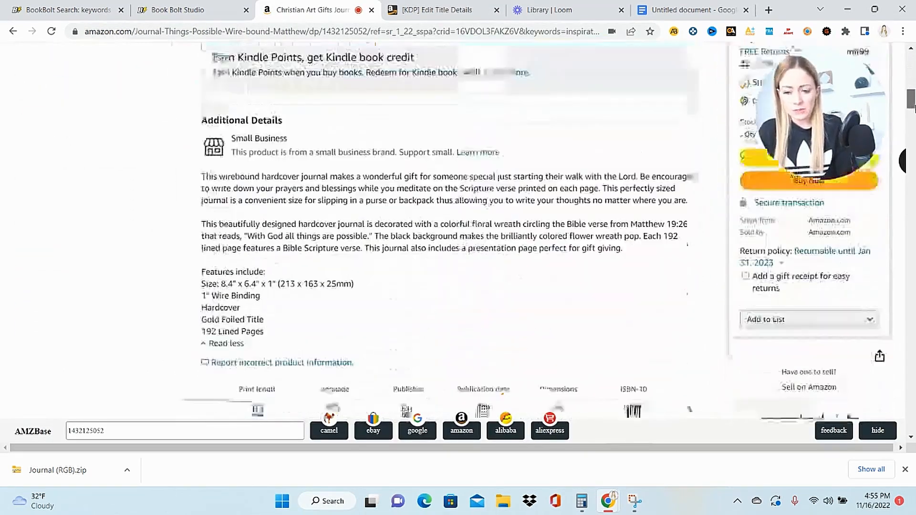
scroll(912, 107, "down", 6)
scroll(912, 107, "up", 6)
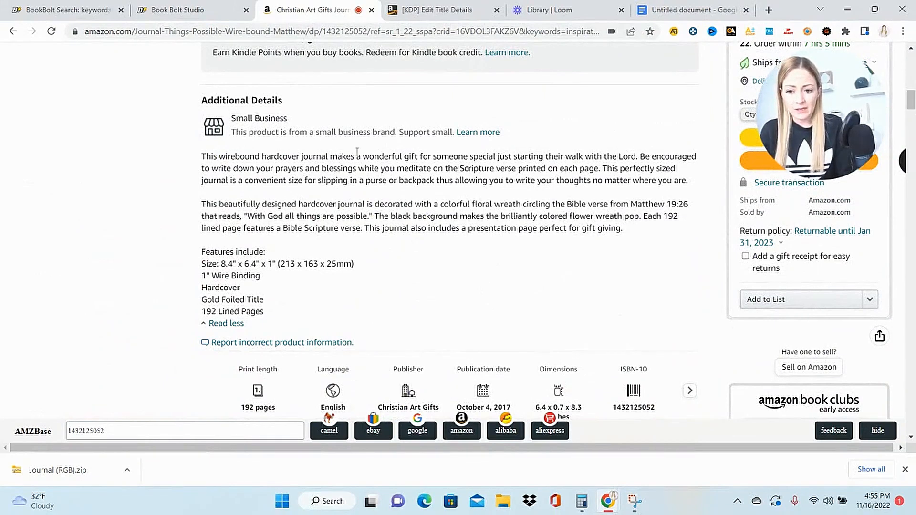
left_click_drag(272, 313, 188, 161)
type("This wirebound hardcover journal makes a wonderful gift for someone special just starting their walk with the Lord. Be encouraged to write down your prayers and blessings while you meditate on the Scripture verse printed on each page. This perfectly sized journal is a convenient size for slipping in a purse or backpack thus allowing you to write your thoughts no matter where you are.  This beautifully designed hardcover journal is decorated with a colorful floral wreath circling the Bible verse from Matthew 19:26 that reads, \"With God all things are possible.\" The black background makes the brilliantly colored flower wreath pop. Each 192 lined page features a Bible Scripture verse. This journal also includes a presentation page perfect for gift giving.  Features include: Size: 8.4\" x 6.4\" x 1\" (213 x 163 x 25mm) 1\" Wire Binding Hardcover Gold Foiled Title 192 Lined Pages")
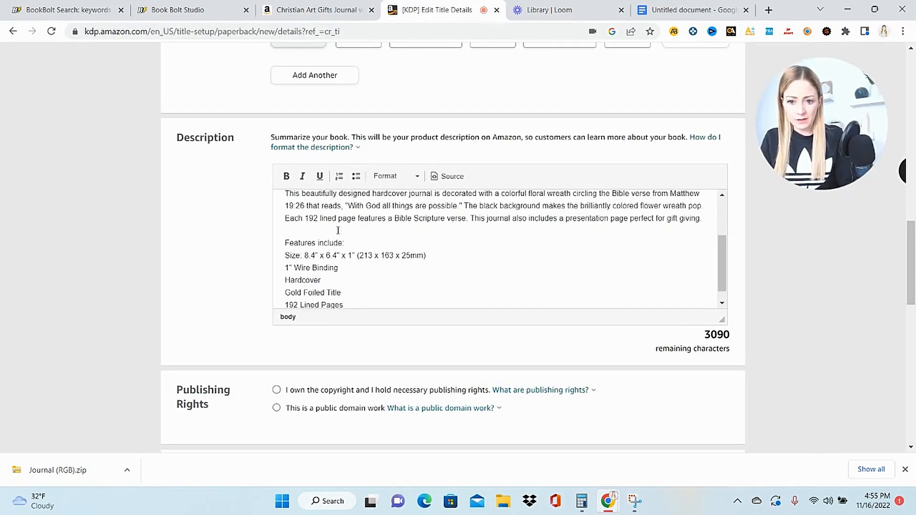
- Set the size in the description's feature list to 6" X 9" and delete the 1" Wire Binding line
left_click_drag(722, 265, 725, 271)
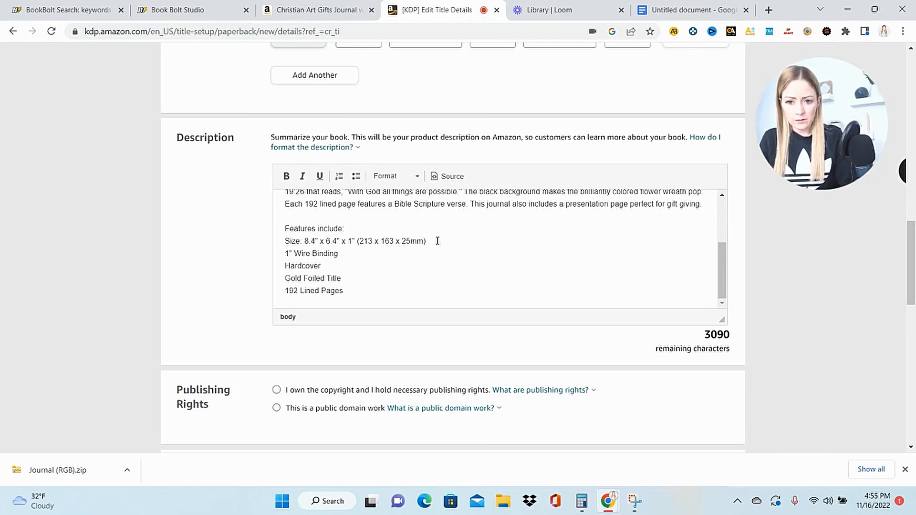
left_click_drag(438, 241, 303, 244)
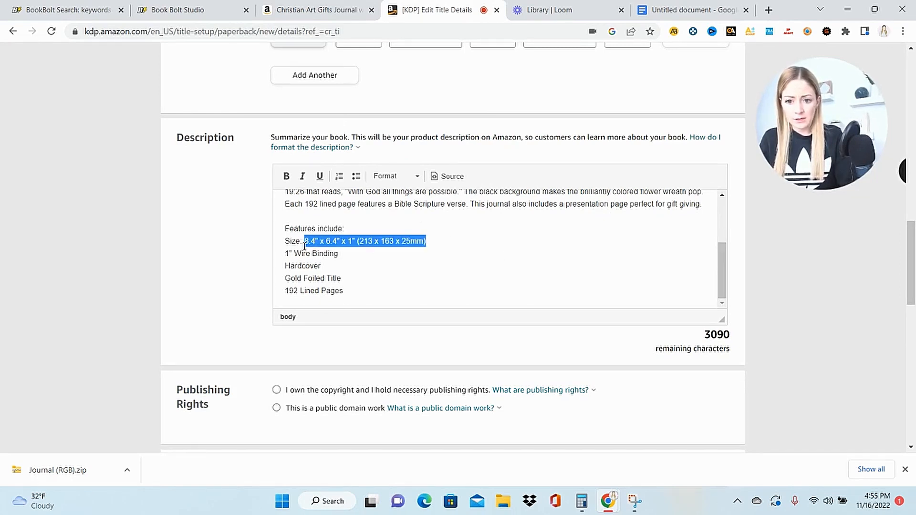
type("6\" X 9\"")
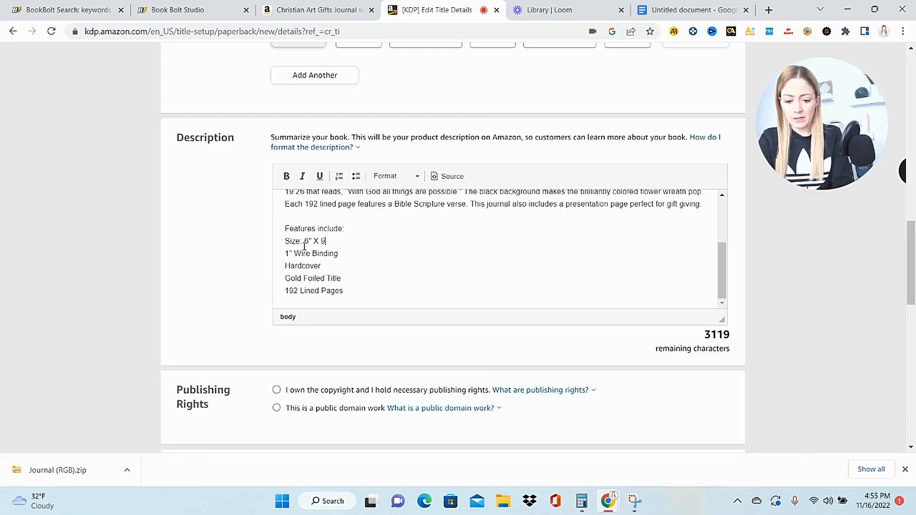
left_click_drag(338, 253, 282, 255)
key("BackSpace")
key("BackSpace")
- In the feature list, replace Hardcover with "Paperback" and the gold-foil and page-count lines with "200 Wide Ruled Lines"
double_click(312, 266)
type("Paperback")
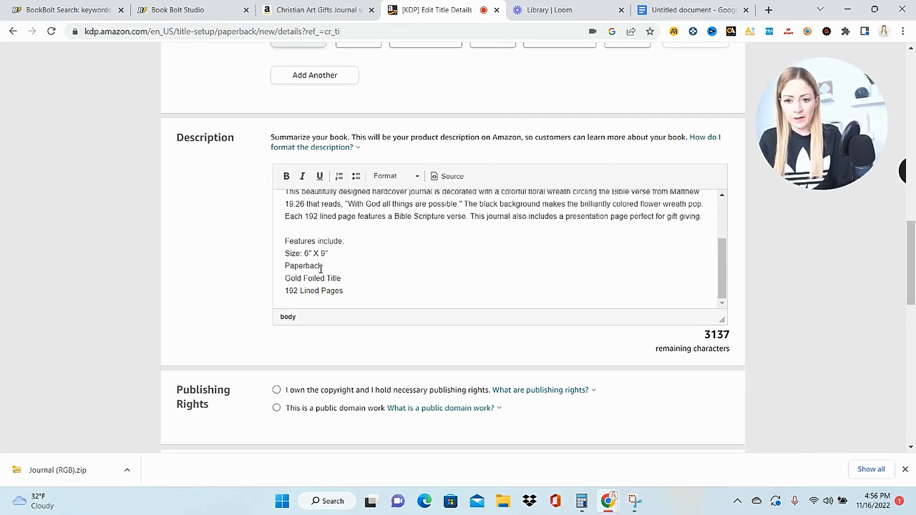
left_click_drag(345, 278, 282, 279)
type("2")
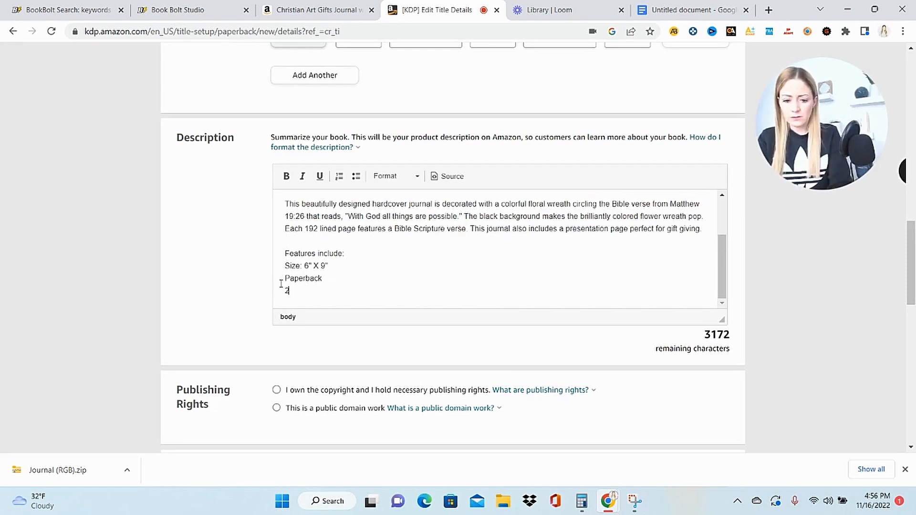
type("00 Wide R")
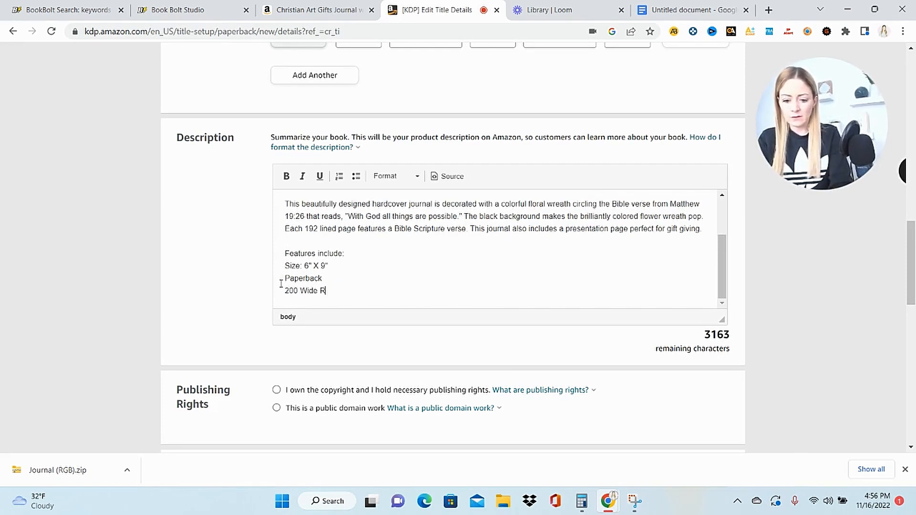
type("uled Lined")
- Delete "wirebound hardcover" and the religious wording from the description's first paragraph, and change "hardcover" to "paperback" in the second
scroll(303, 208, "up", 3)
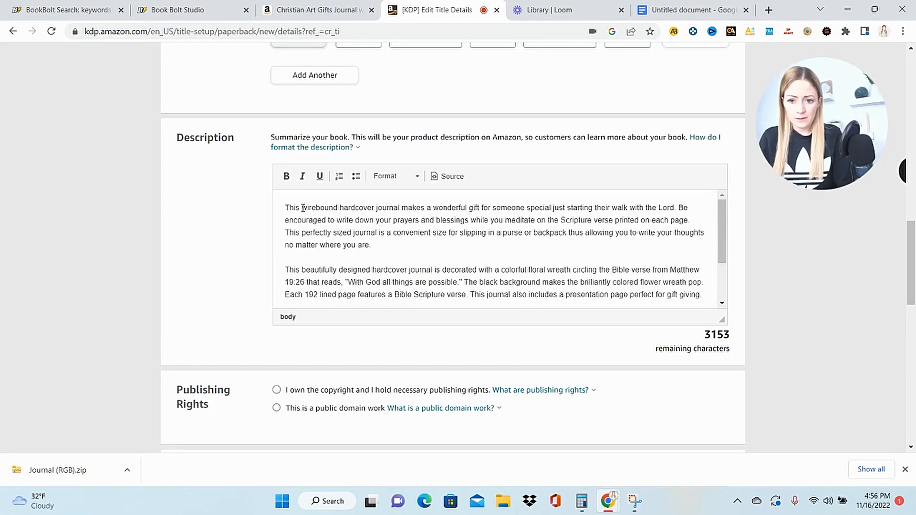
left_click_drag(302, 208, 377, 211)
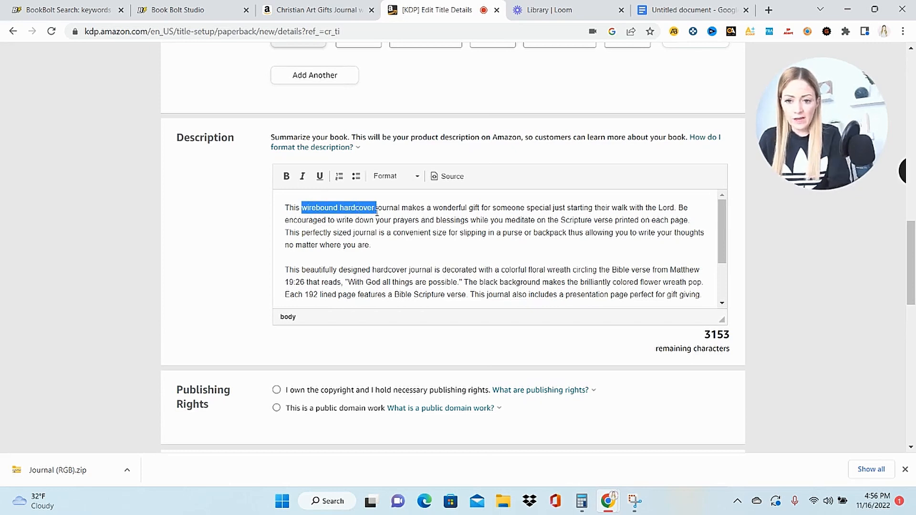
key("BackSpace")
left_click_drag(475, 208, 600, 208)
key("BackSpace")
left_click_drag(485, 220, 482, 208)
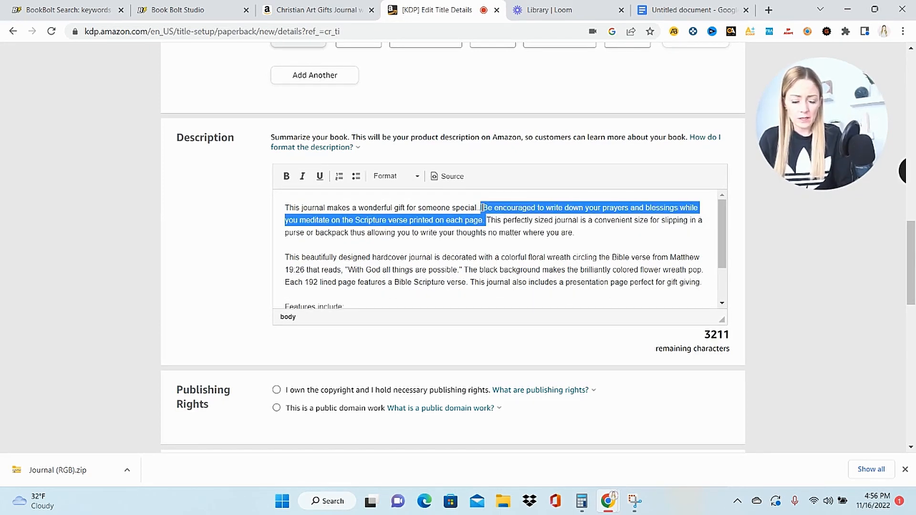
key("BackSpace")
double_click(396, 245)
type("paperback")
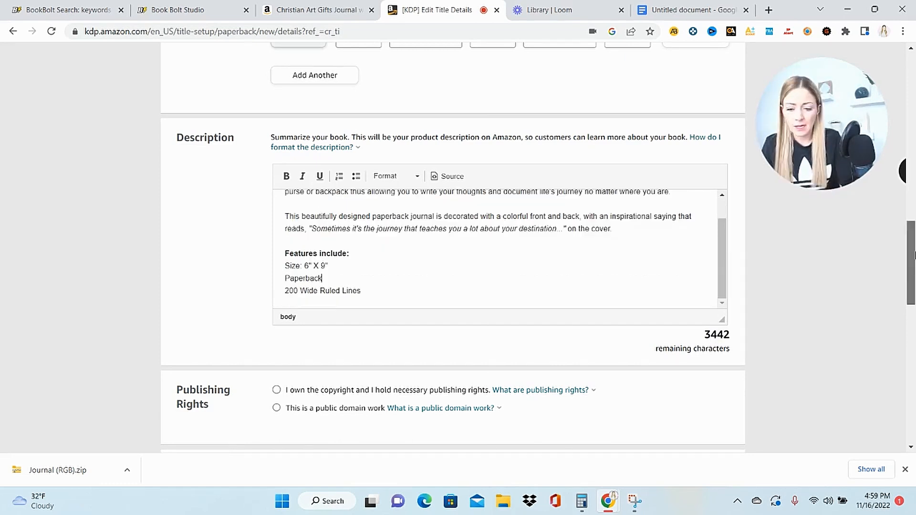
- Declare ownership of the copyright and publishing rights, and add the keywords "Daily inspirational journal" and "6X9 Journal"
scroll(913, 296, "down", 4)
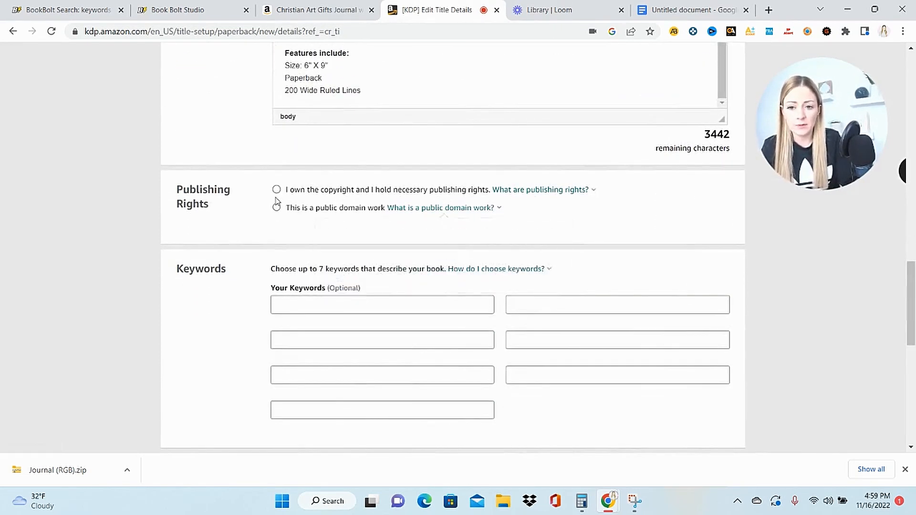
left_click(277, 191)
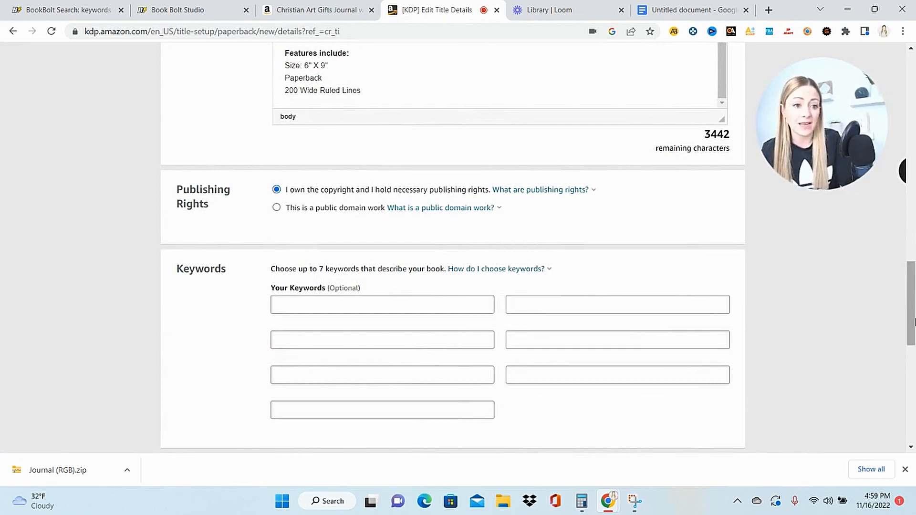
scroll(912, 317, "down", 1)
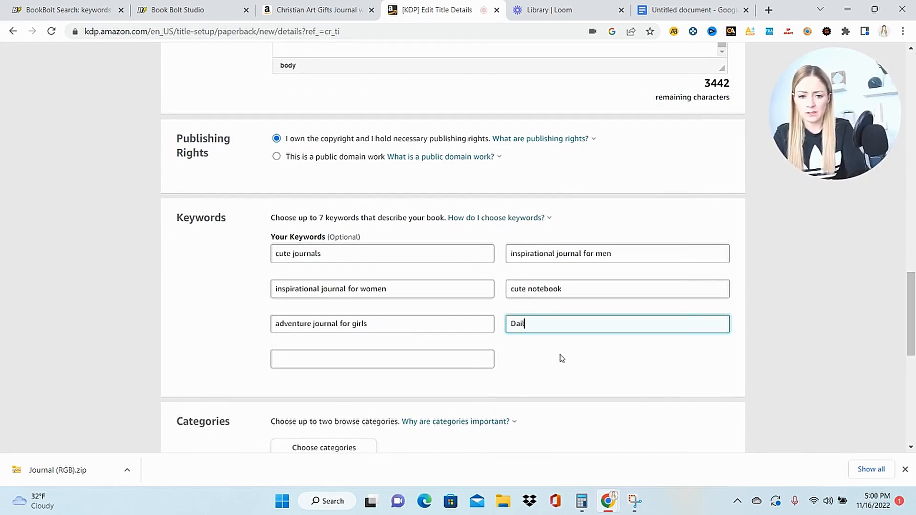
type("y inspirational journal")
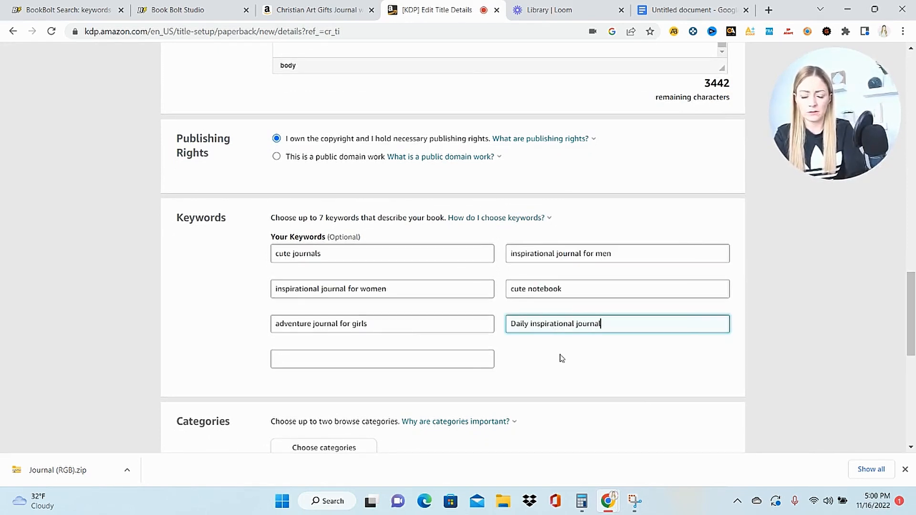
key("Tab")
type("6X9 Journal")
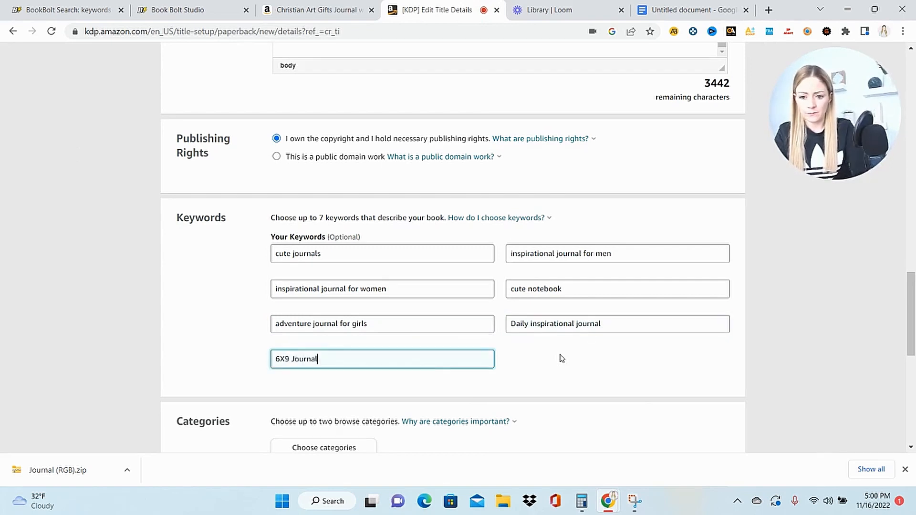
- Look through the Nonfiction categories, including Biography & Autobiography, in the KDP category selection
scroll(914, 359, "down", 5)
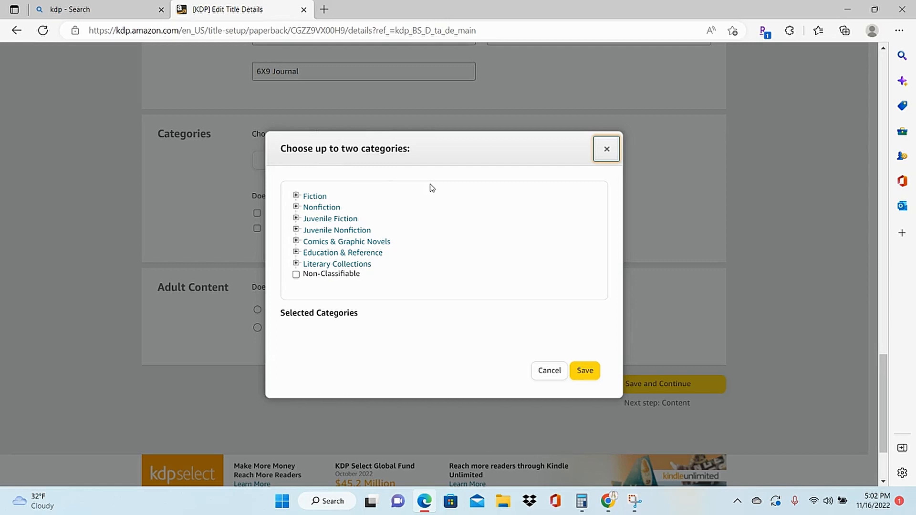
left_click(337, 211)
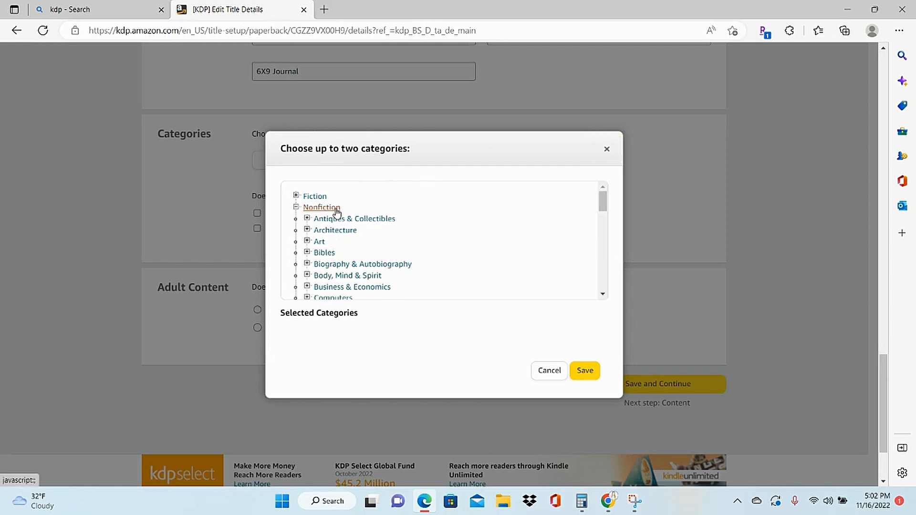
left_click(360, 269)
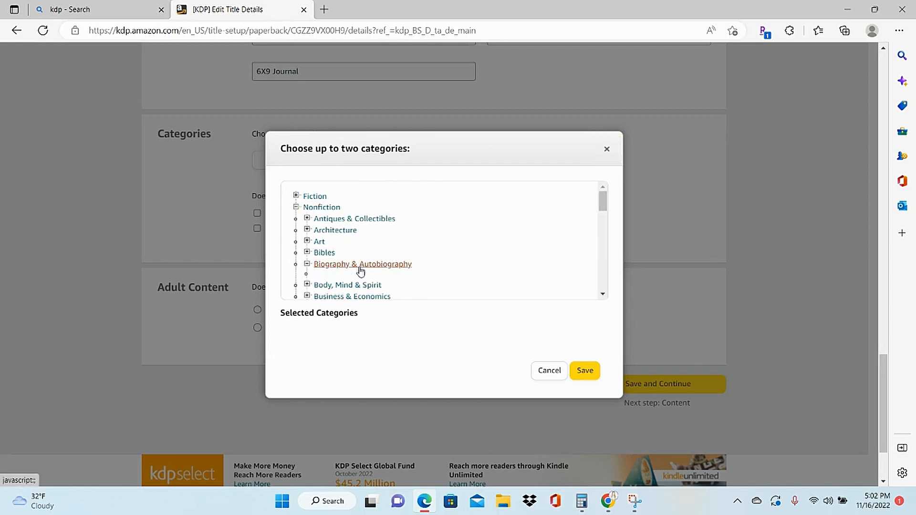
mouse_move(602, 199)
left_mouse_down()
mouse_move(604, 213)
mouse_move(615, 188)
left_mouse_up()
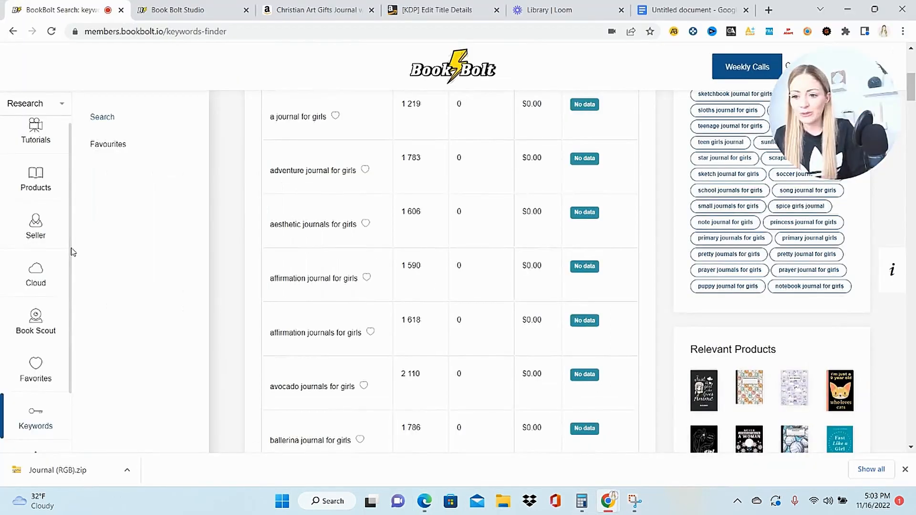
- Search Book Bolt's KDP category finder for "journal"
left_click_drag(70, 248, 78, 351)
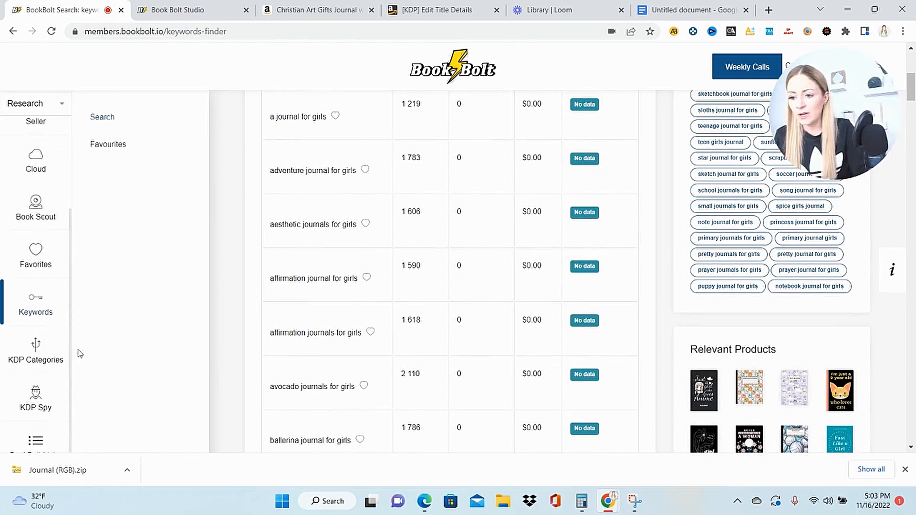
left_click(36, 353)
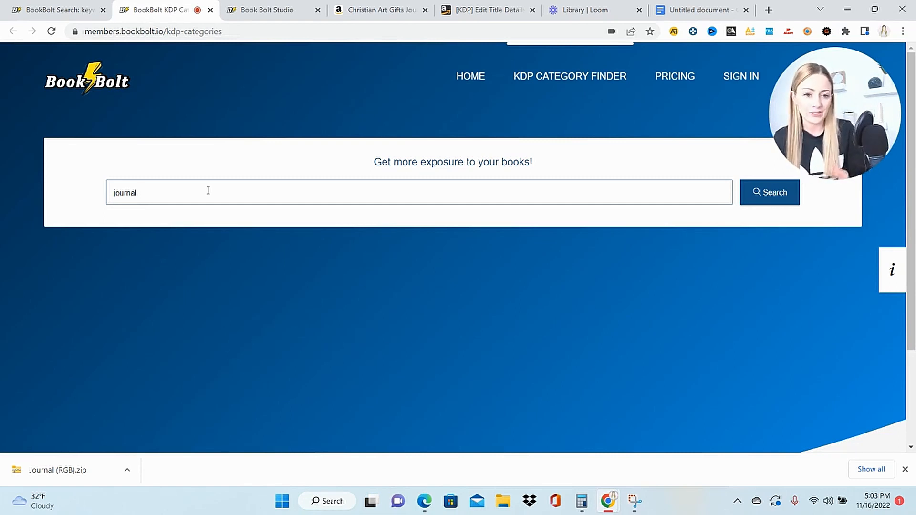
key("Return")
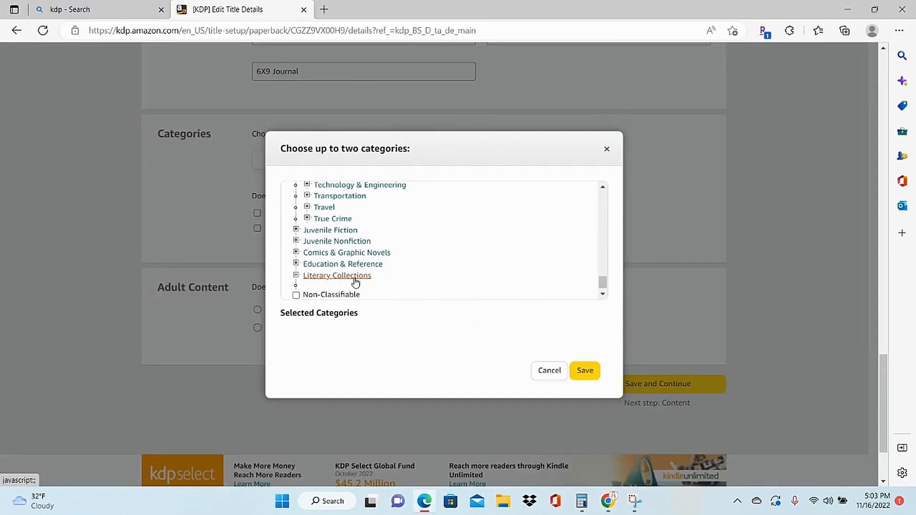
- Select Literary Collections > Diaries & Journals as the book's first KDP category
left_click(354, 278)
scroll(355, 283, "down", 3)
left_click(306, 235)
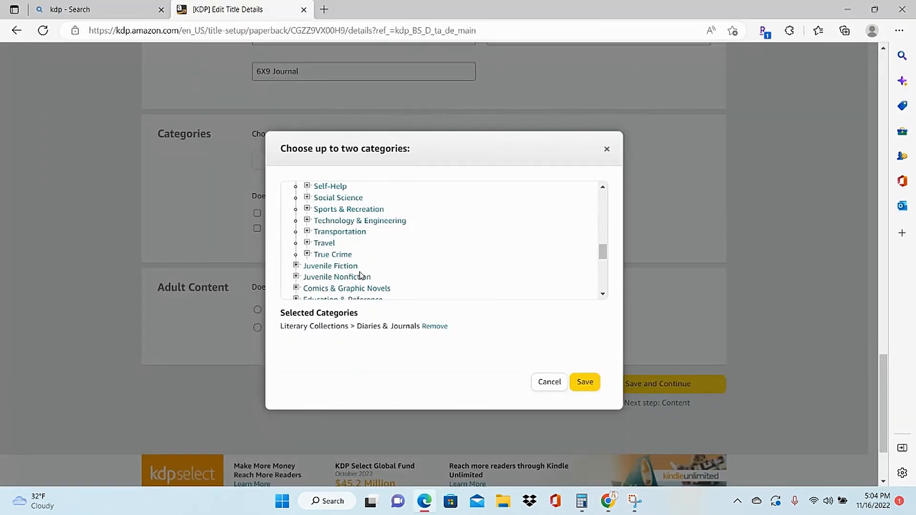
- Select Juvenile Nonfiction > Language Arts > Journal Writing as the second KDP category
left_click(363, 278)
scroll(604, 235, "down", 3)
scroll(604, 236, "down", 6)
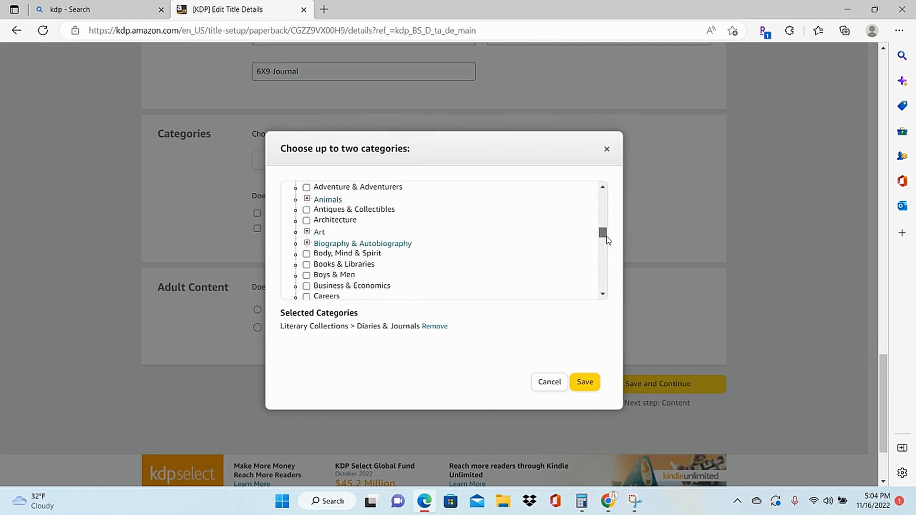
left_click(359, 247)
scroll(359, 250, "down", 1)
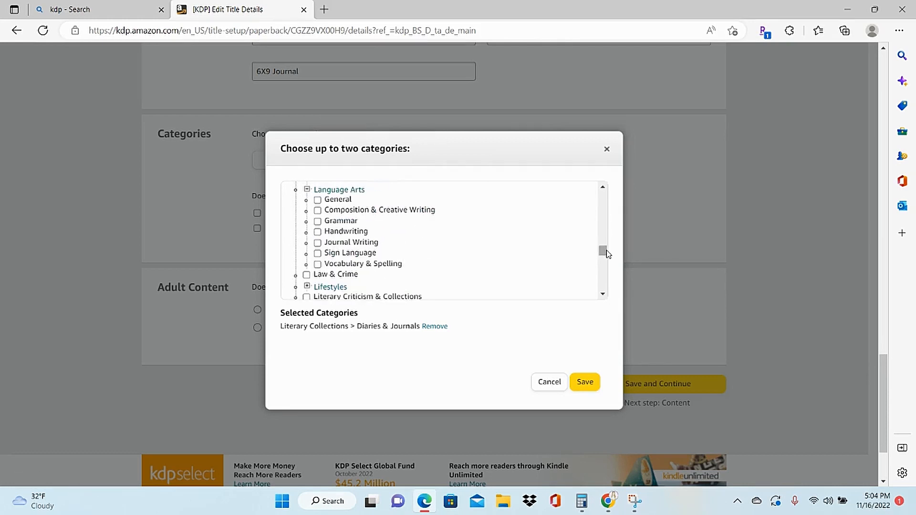
left_click(319, 243)
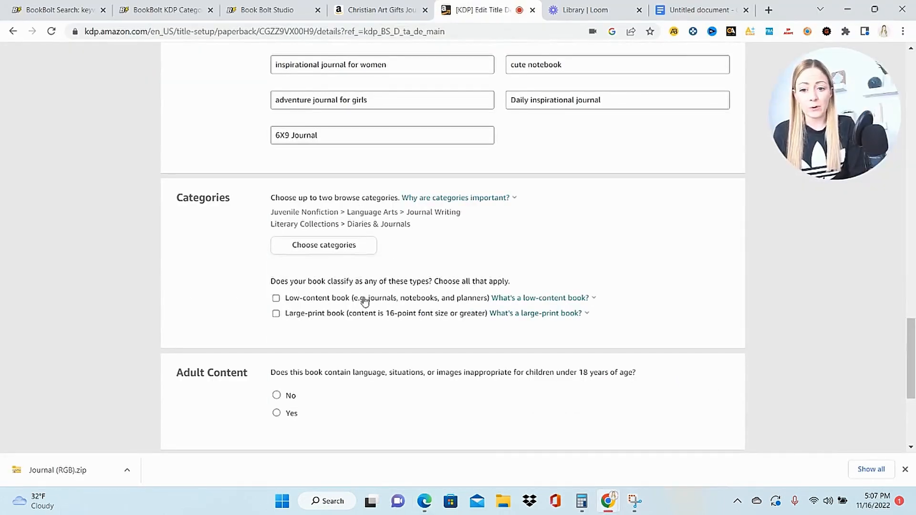
- Classify the book as low-content, answer No for adult content, and save the details to continue to the paperback content
left_click(276, 298)
scroll(275, 298, "down", 2)
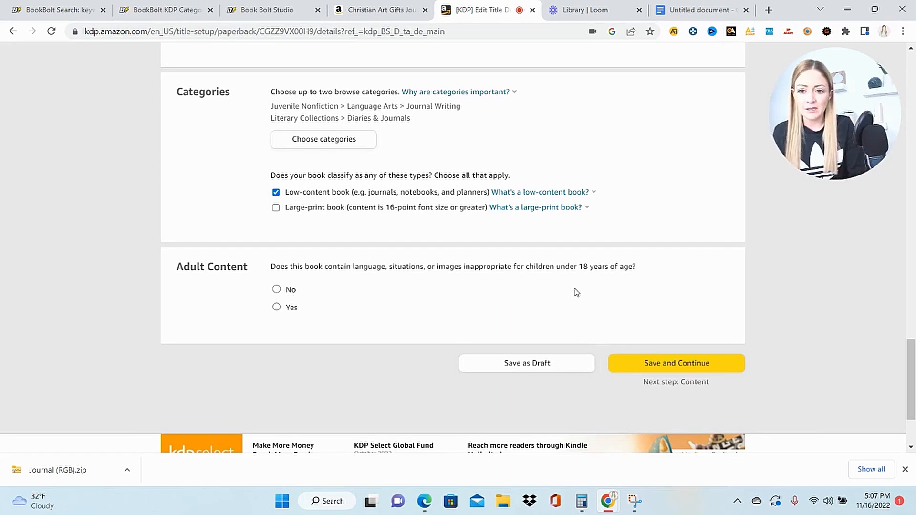
left_click(277, 293)
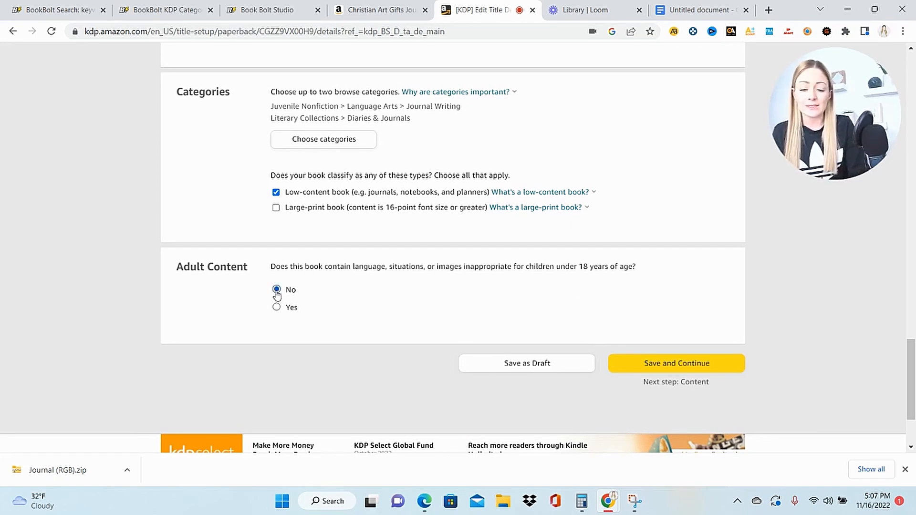
left_click(676, 365)
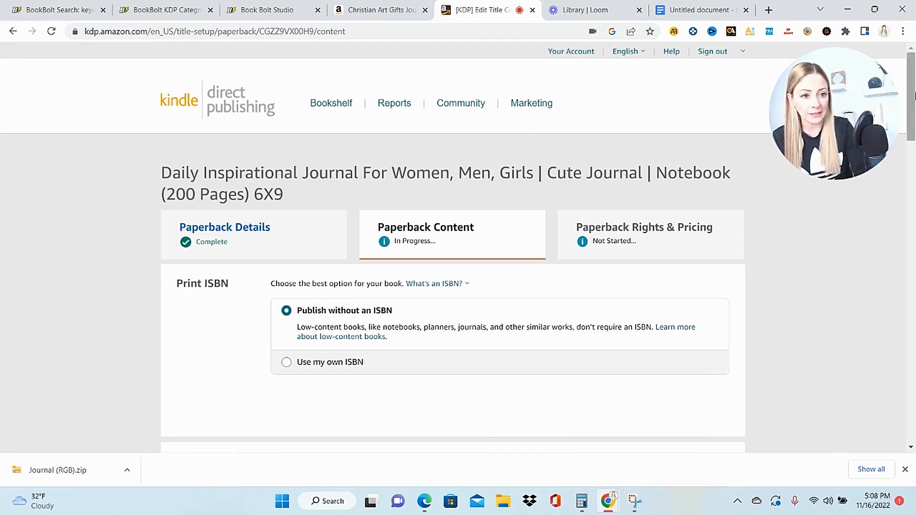
- Set the paperback's bleed setting to Bleed (PDF only) in the print options
scroll(500, 153, "down", 6)
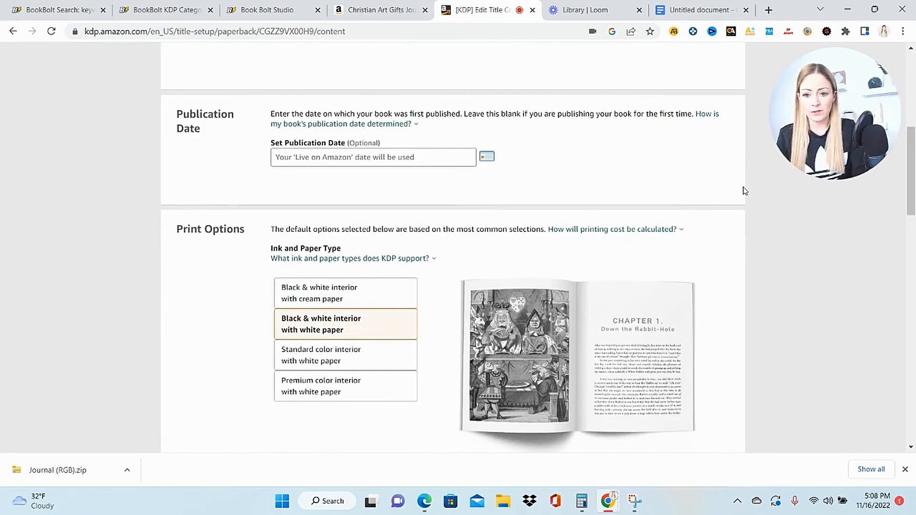
scroll(823, 210, "down", 3)
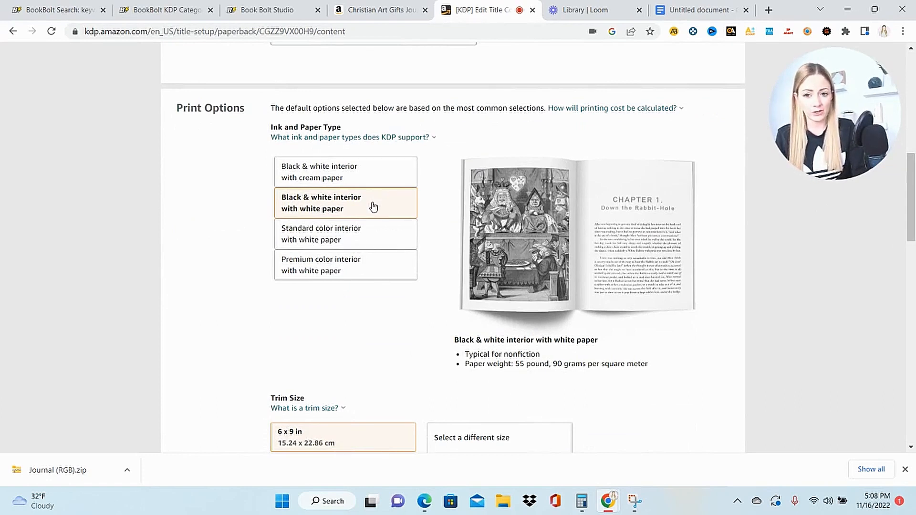
scroll(339, 157, "down", 5)
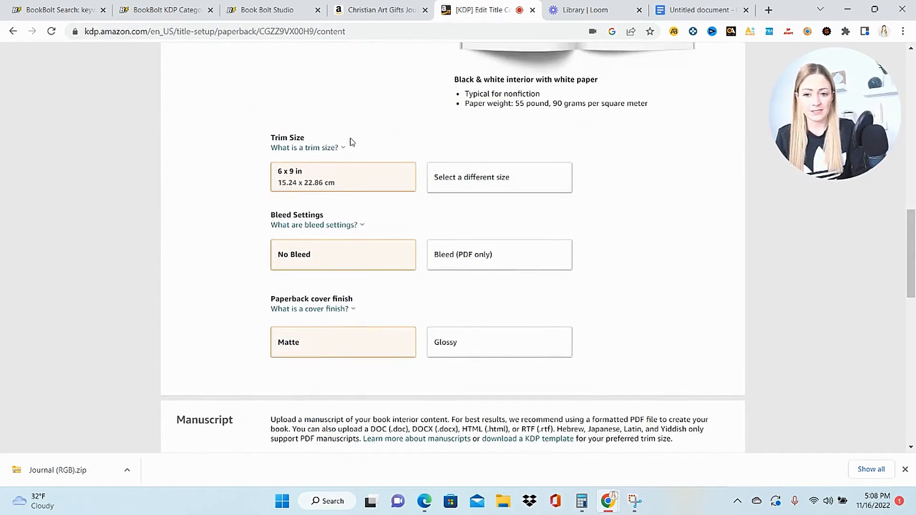
left_click(470, 259)
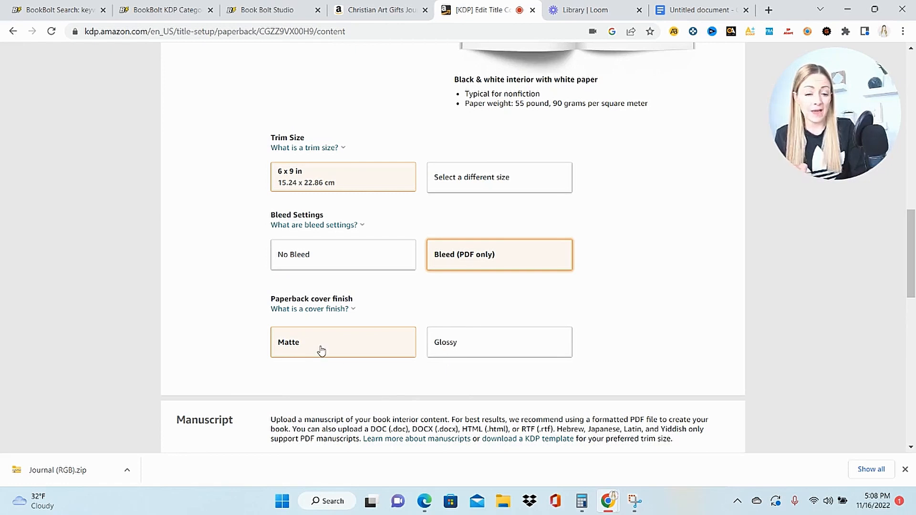
- Upload Inspirational journal interior.pdf as the manuscript and upload the book's existing print-ready PDF cover
left_click_drag(914, 288, 915, 353)
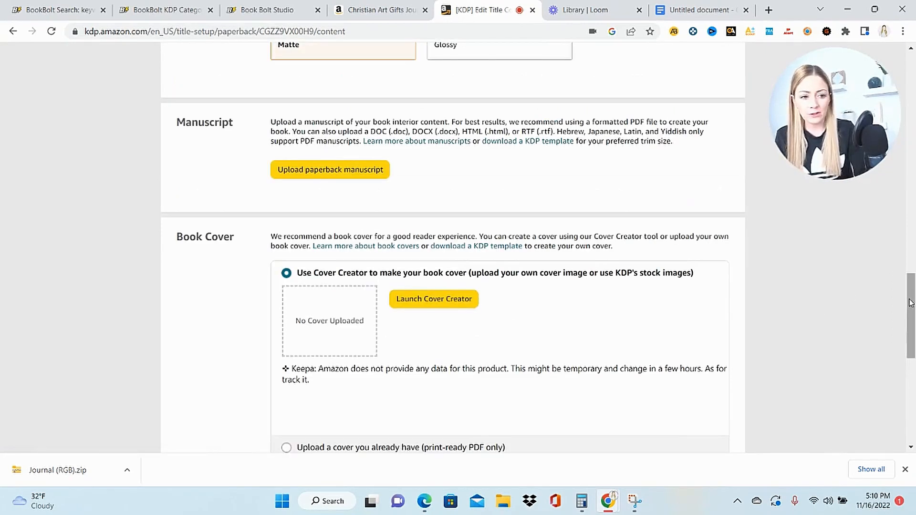
left_click_drag(911, 306, 912, 329)
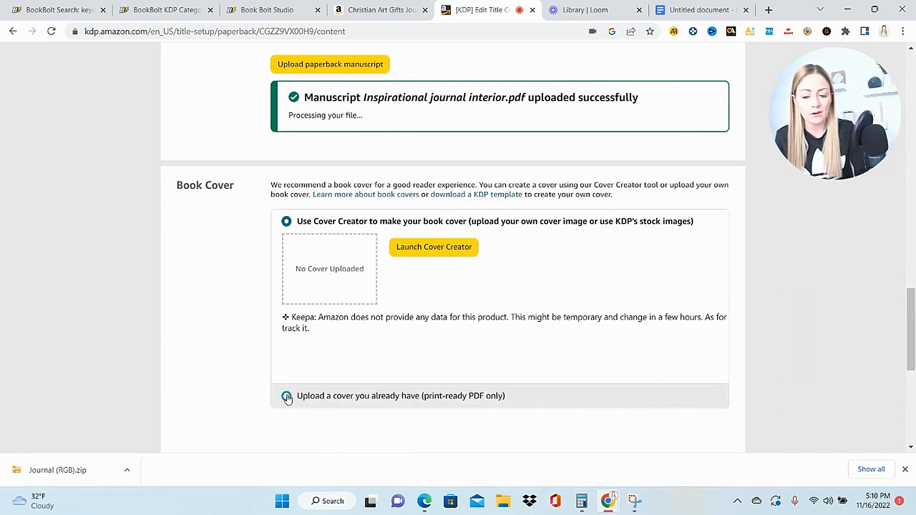
left_click_drag(912, 340, 915, 352)
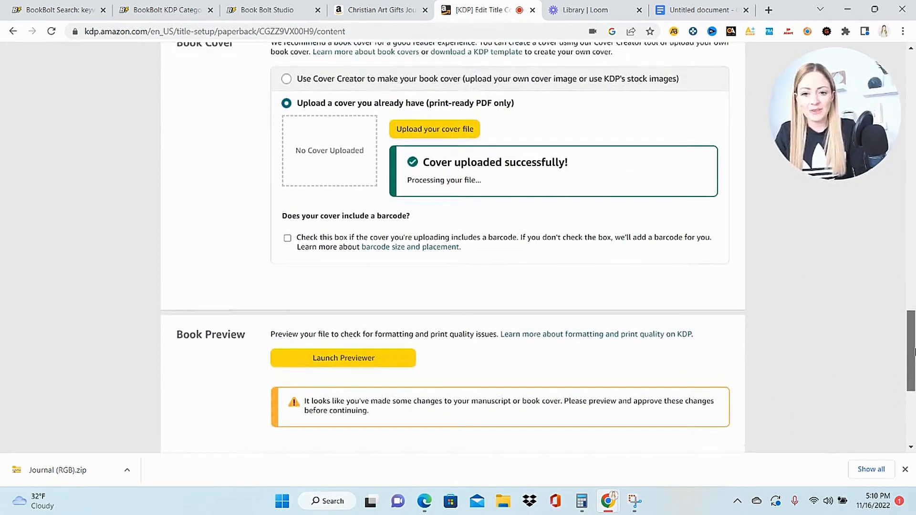
- Launch the print previewer and examine the cover and the lined interior pages against the margin guides
left_click(372, 354)
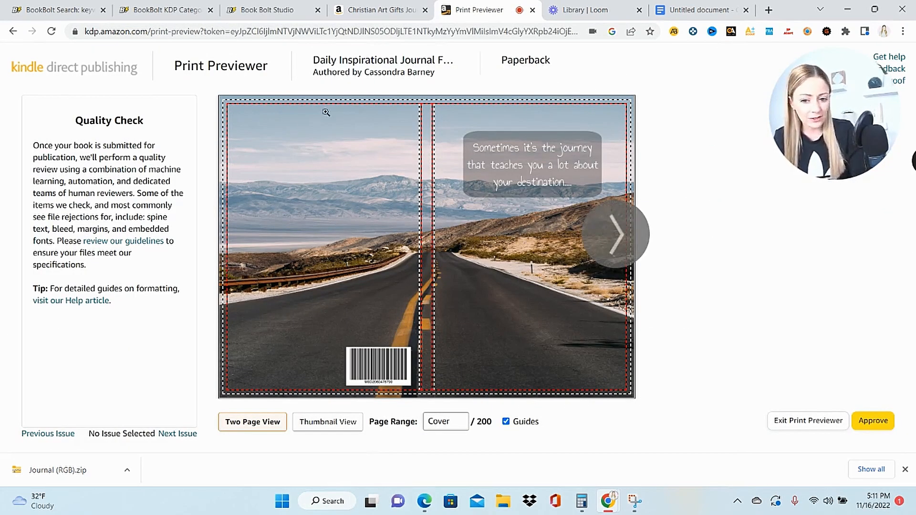
left_click(618, 241)
left_click(619, 241)
left_click(618, 241)
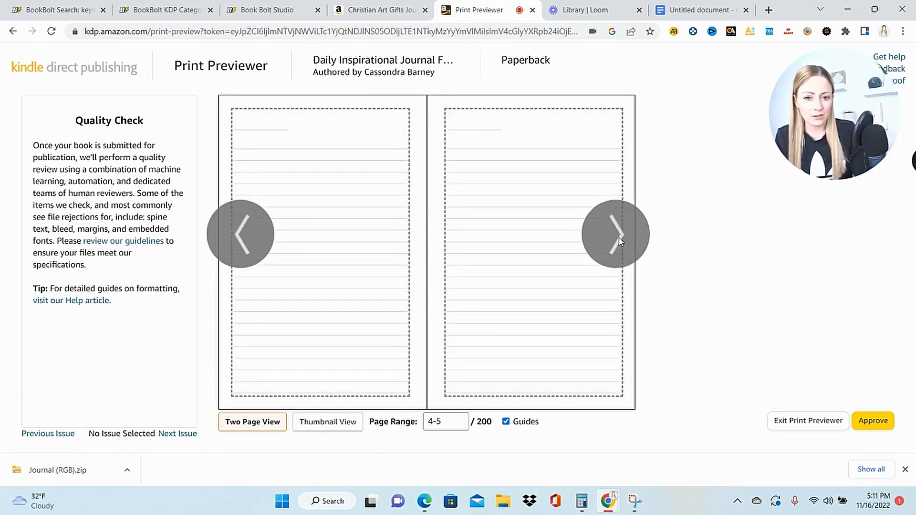
left_click(618, 241)
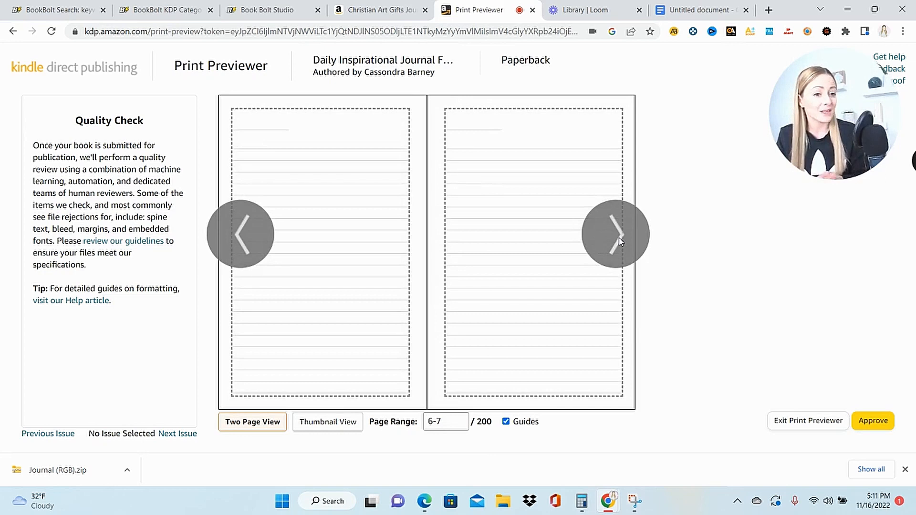
left_click(618, 241)
left_click(618, 241)
left_click(618, 241)
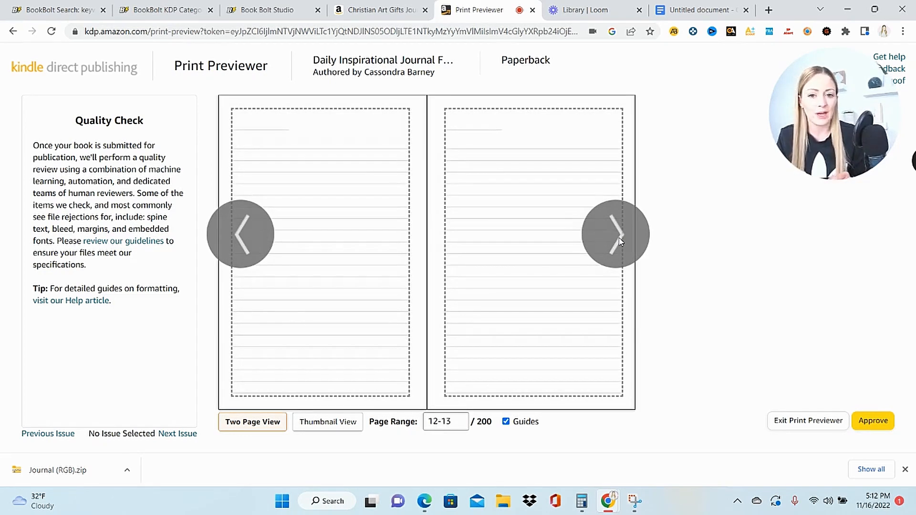
left_click(618, 241)
left_click(618, 241)
left_click(618, 240)
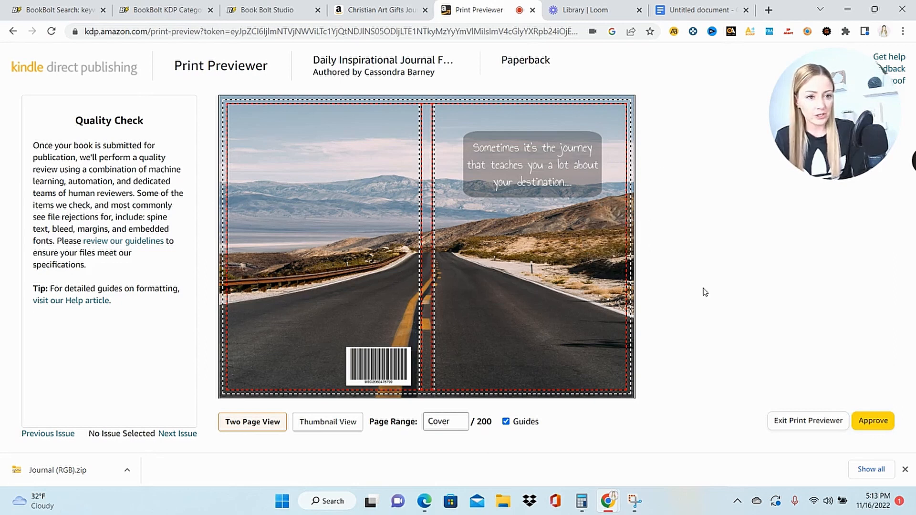
- Approve the print preview and save the paperback content to continue to Paperback Rights & Pricing
left_click(872, 420)
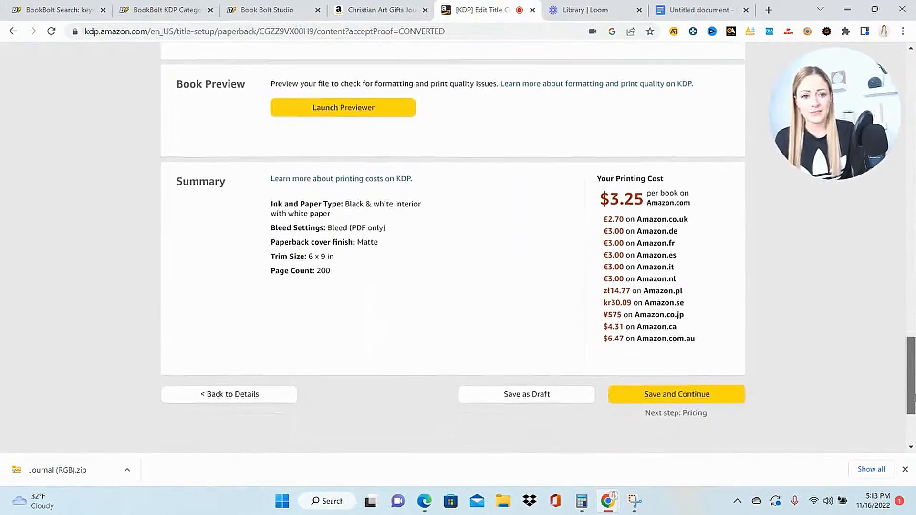
left_click_drag(914, 397, 913, 403)
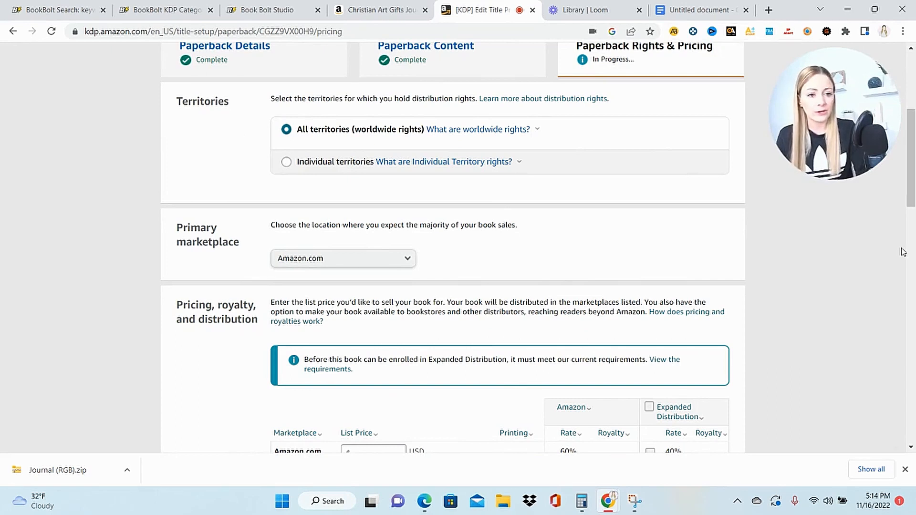
- Set the Amazon.com list price to 5.42 USD and apply it to calculate the royalties
left_click_drag(914, 172, 914, 228)
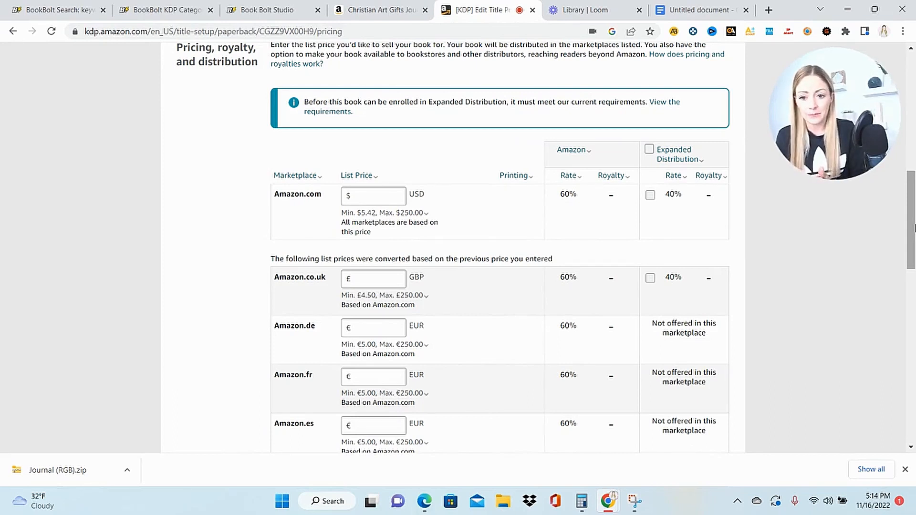
left_click(382, 197)
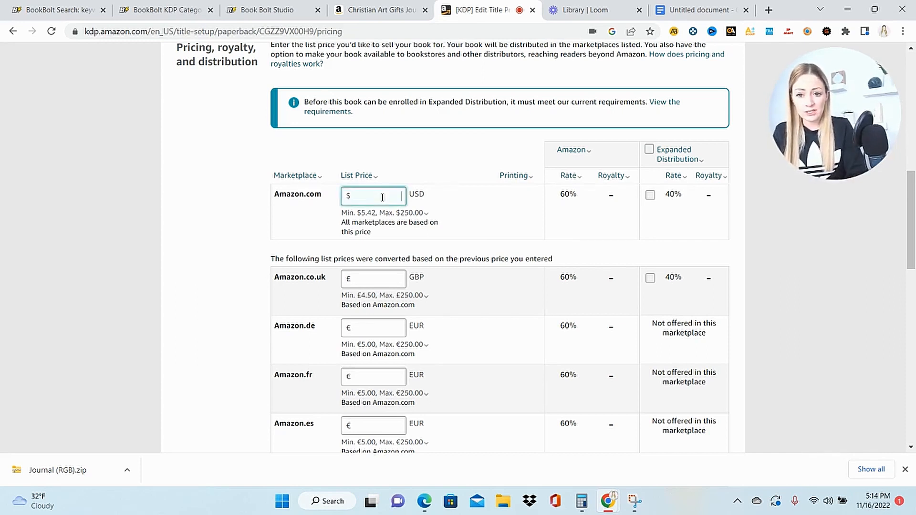
type("5.42")
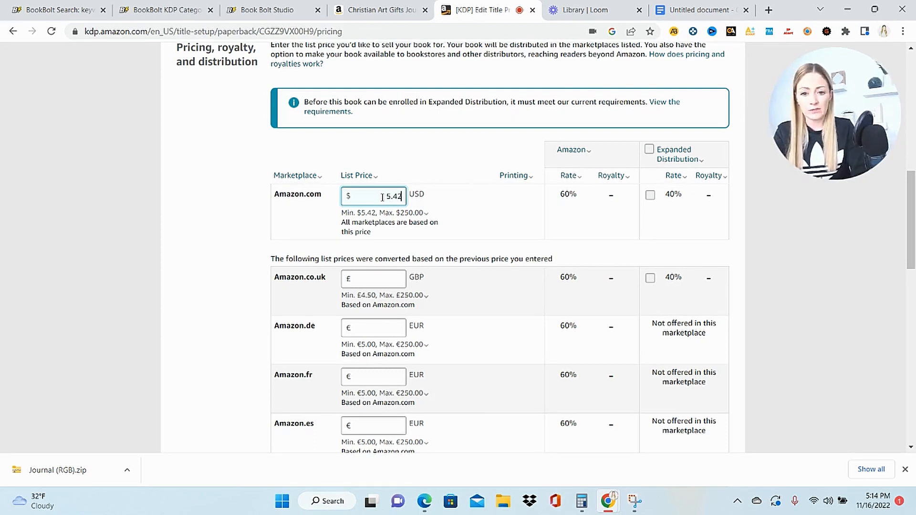
left_click(467, 152)
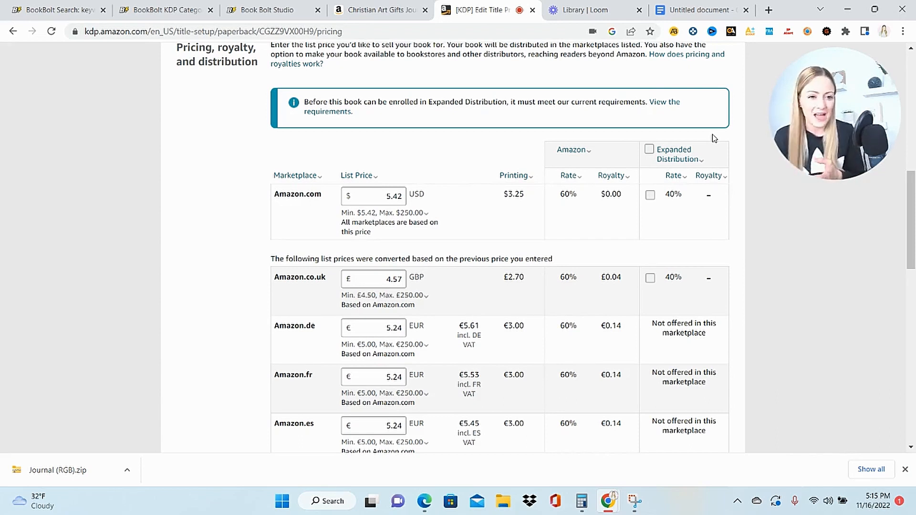
- Try an Amazon.com list price of 6.99 USD to compare the royalty
left_click_drag(385, 196, 407, 196)
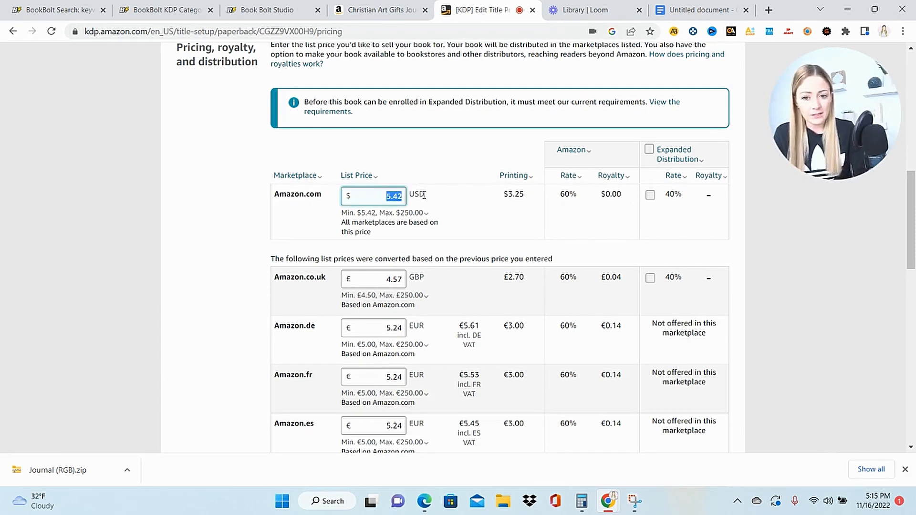
type("6.99")
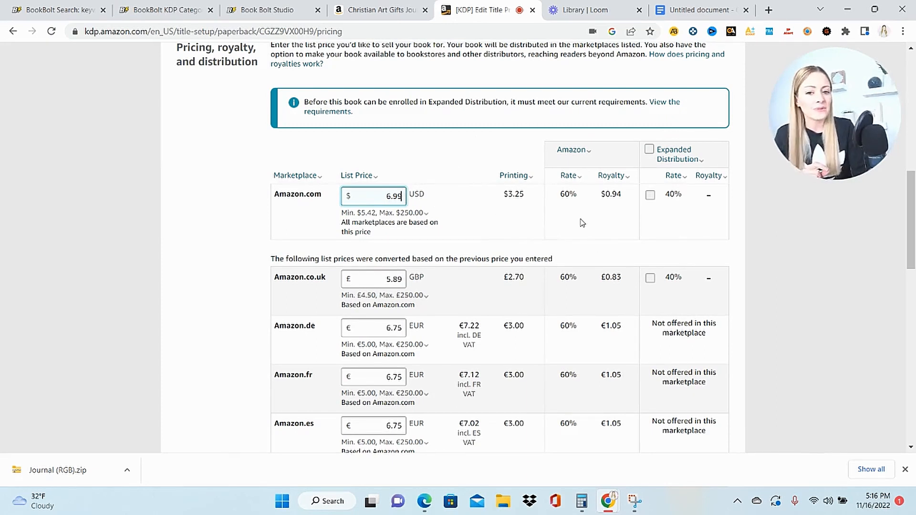
left_click(412, 165)
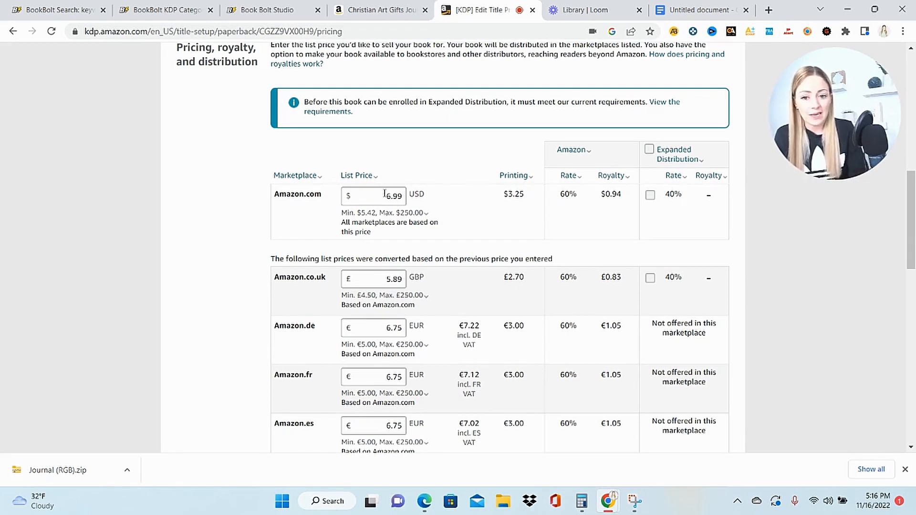
- Set the Amazon.com list price to 8.99 USD as the base for all marketplaces
left_click_drag(385, 193, 427, 192)
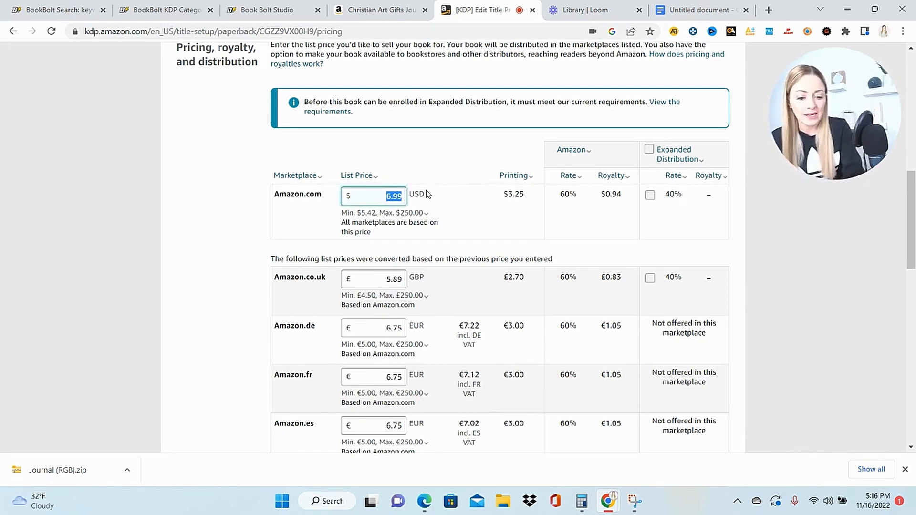
key("BackSpace")
type("8.99")
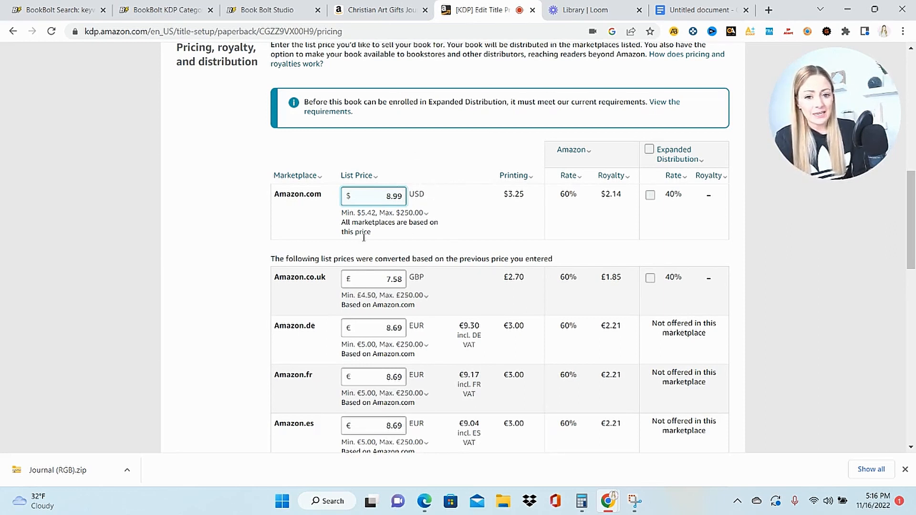
left_click(357, 175)
left_click(491, 257)
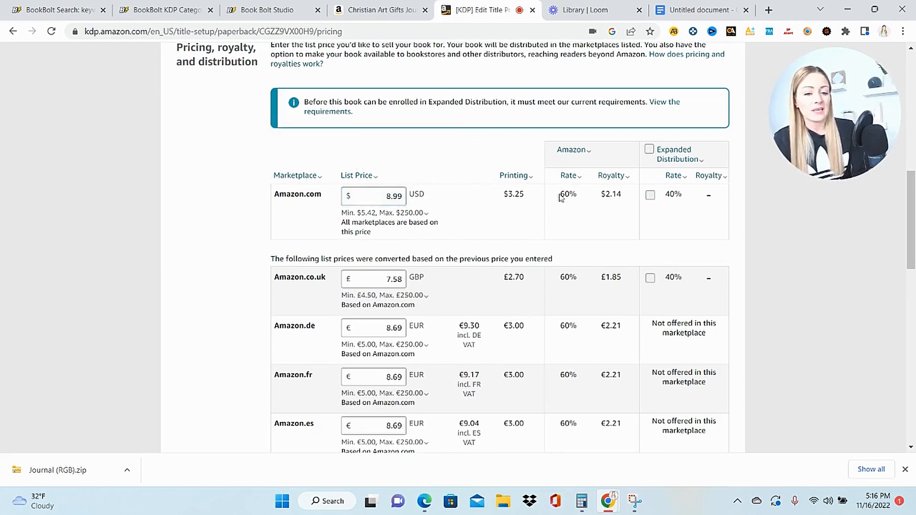